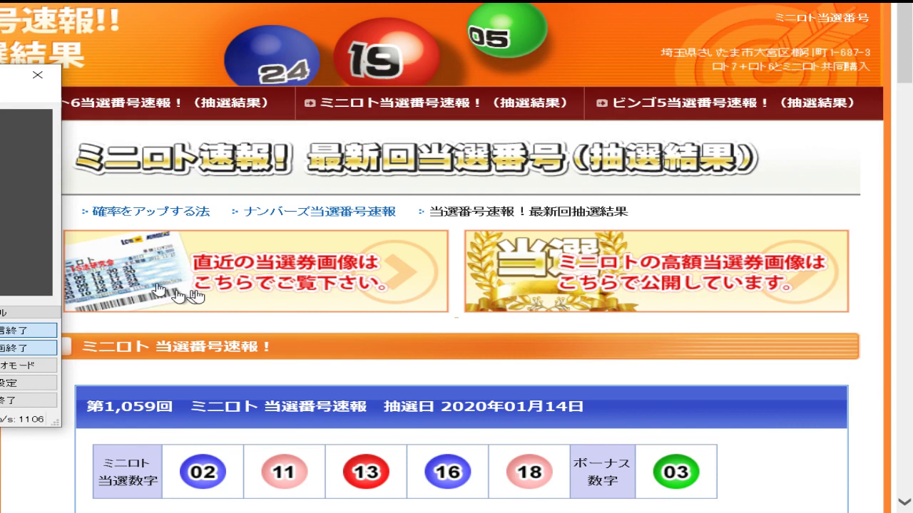
- Switch to the Excel workbook and delete rows 116 to 129 of Sheet1, which hold the draw 1447 line and its number combinations
scroll(321, 357, "down", 3)
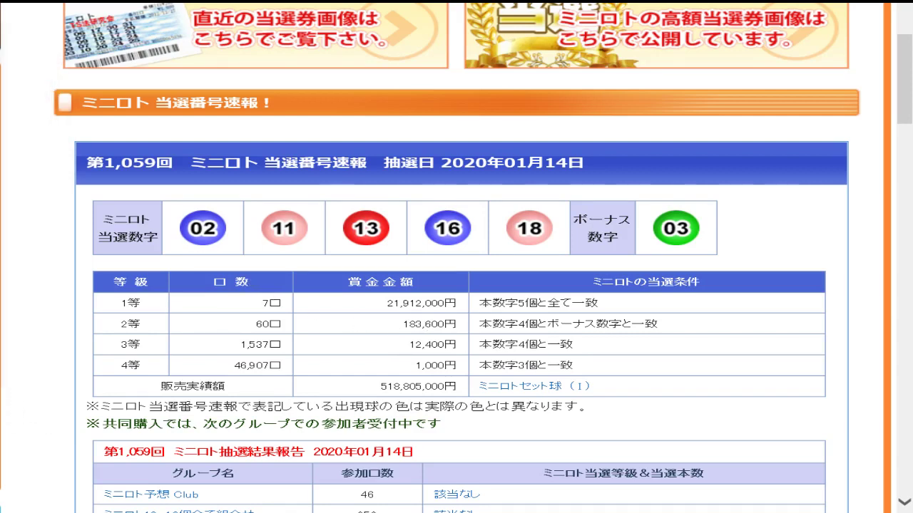
mouse_move(65, 512)
left_click(327, 511)
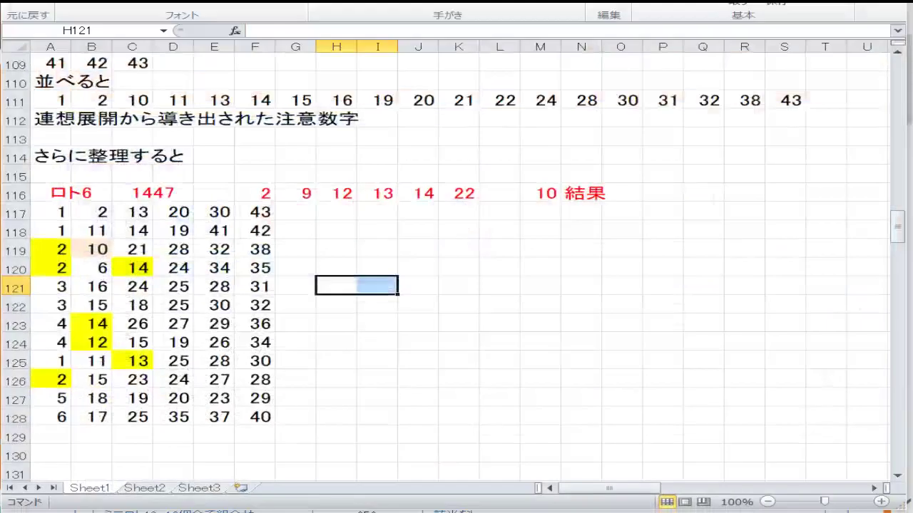
left_click(300, 414)
left_click_drag(18, 194, 17, 437)
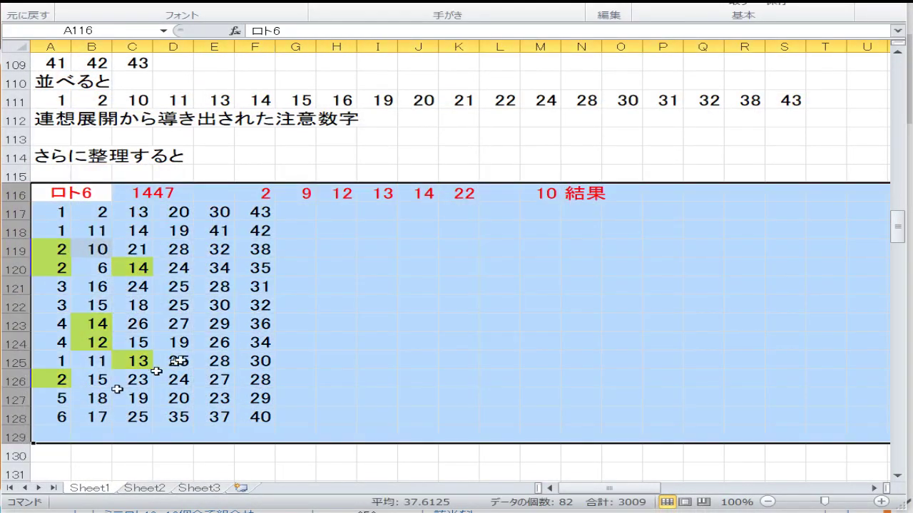
right_click(201, 354)
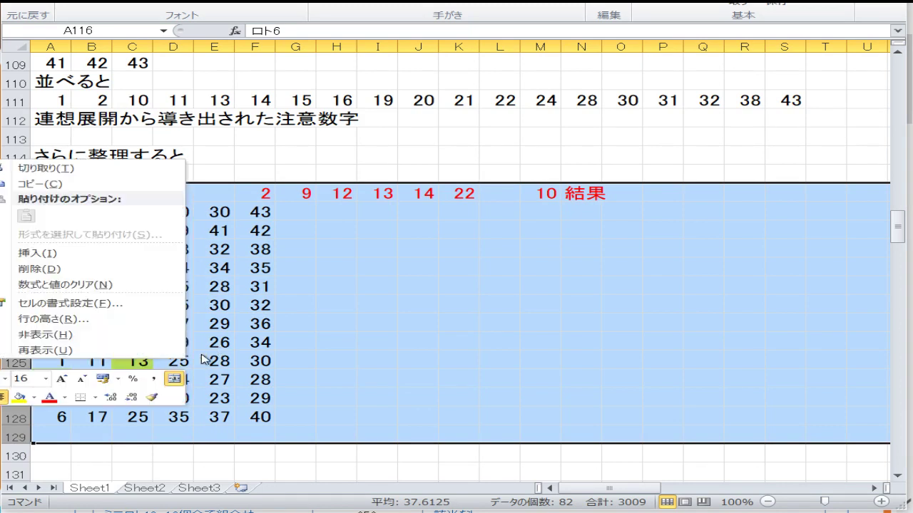
left_click(84, 275)
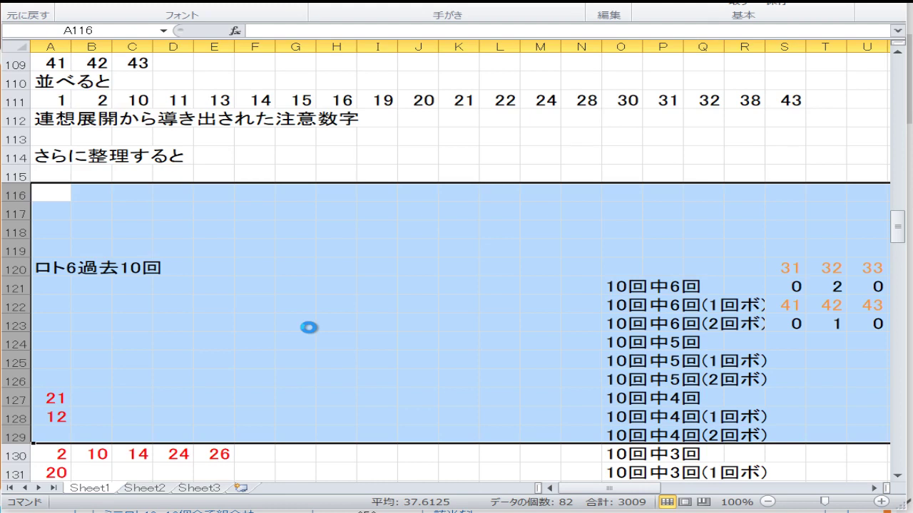
- Insert blank rows at rows 116 to 129 of Sheet1
key("shift+F10")
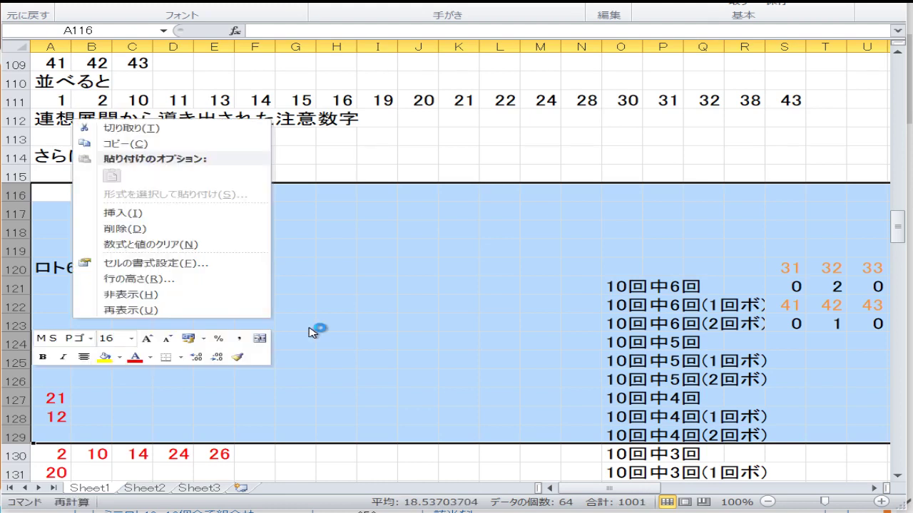
left_click(199, 213)
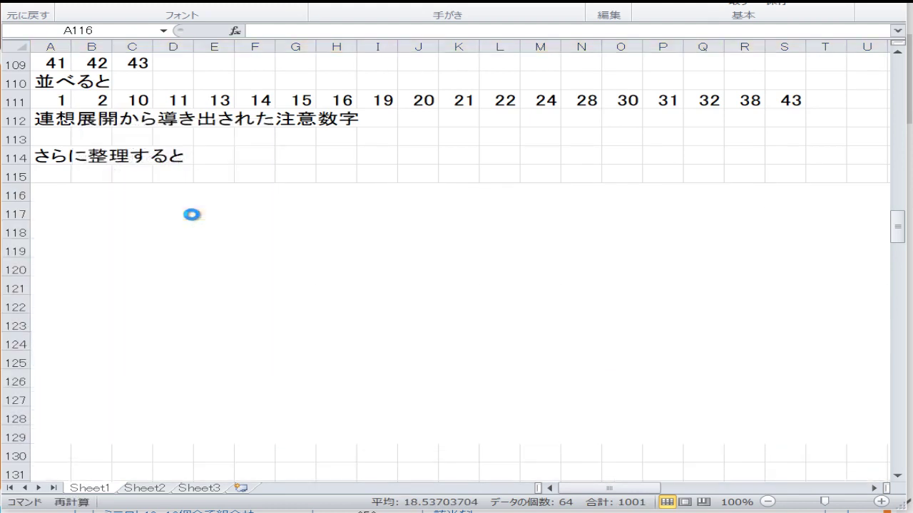
left_click(321, 257)
- Move the ロト6 history up one row by copying draws 1438 to 1446 (C2:M10) over C1:M9, replacing the existing contents
scroll(325, 285, "up", 20)
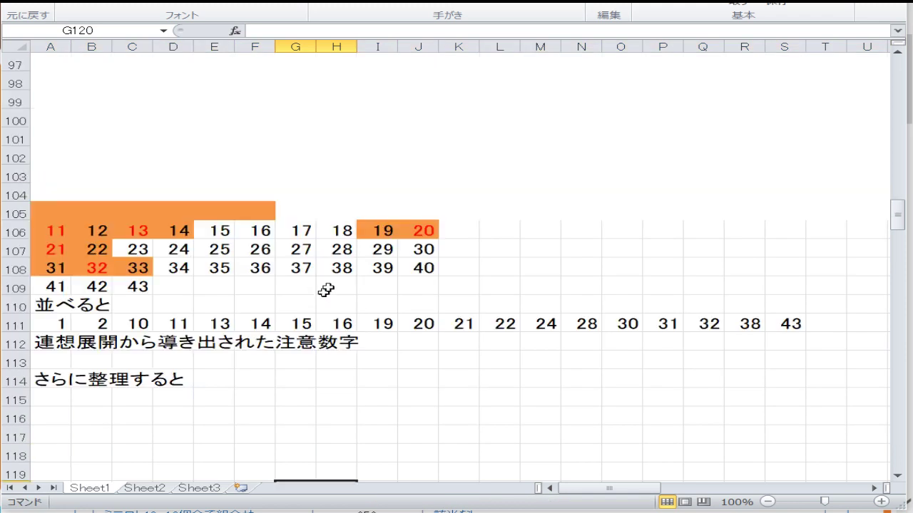
scroll(335, 356, "up", 16)
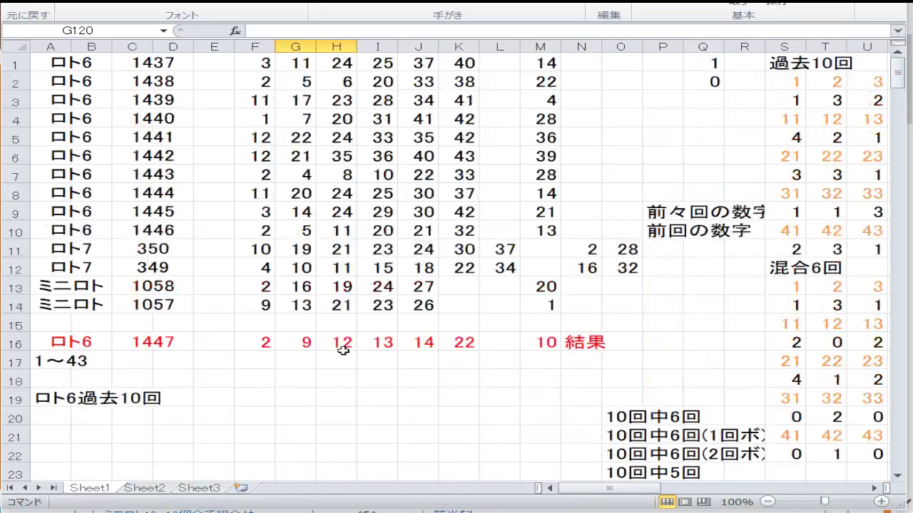
left_click(393, 342)
left_click(419, 288)
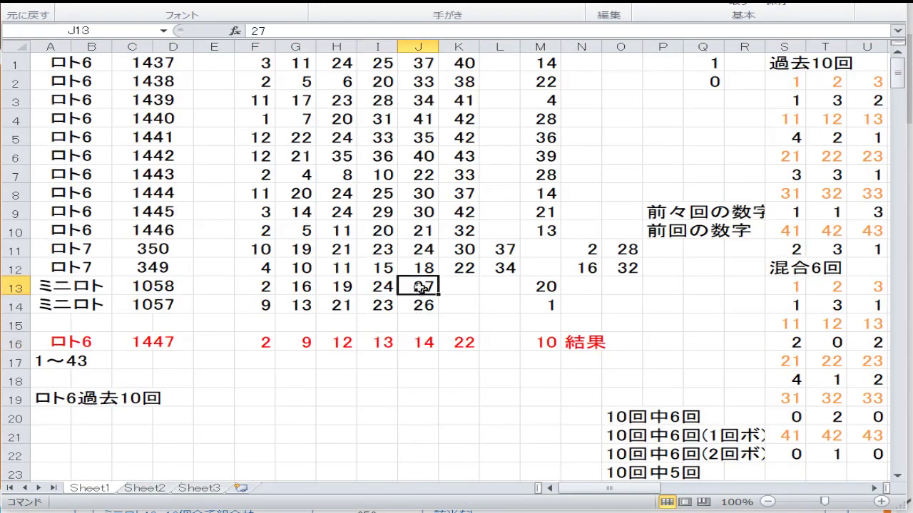
left_click_drag(544, 229, 156, 84)
right_click(159, 107)
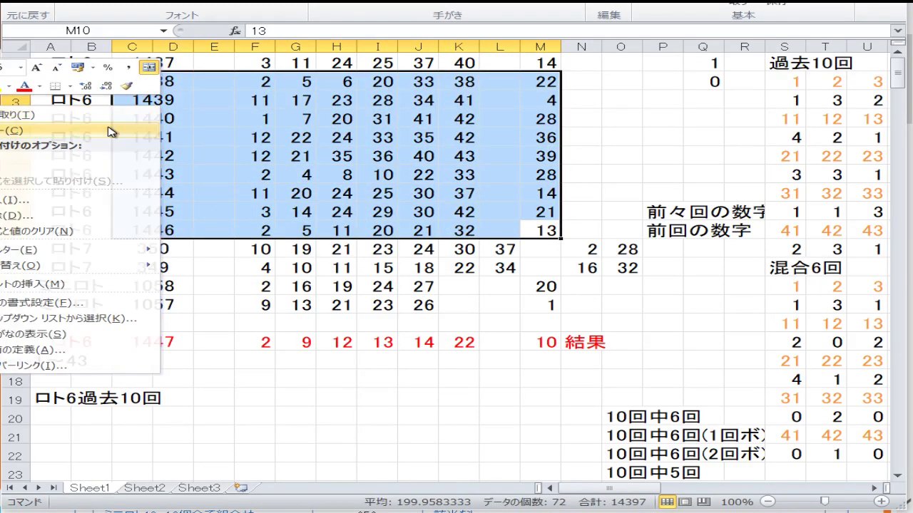
left_click(125, 129)
left_click(157, 64)
right_click(156, 64)
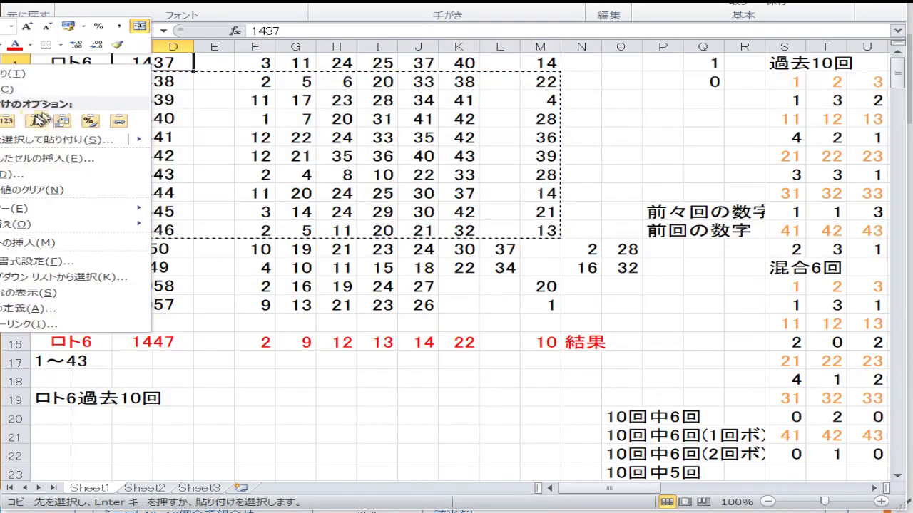
left_click_drag(157, 64, 549, 212)
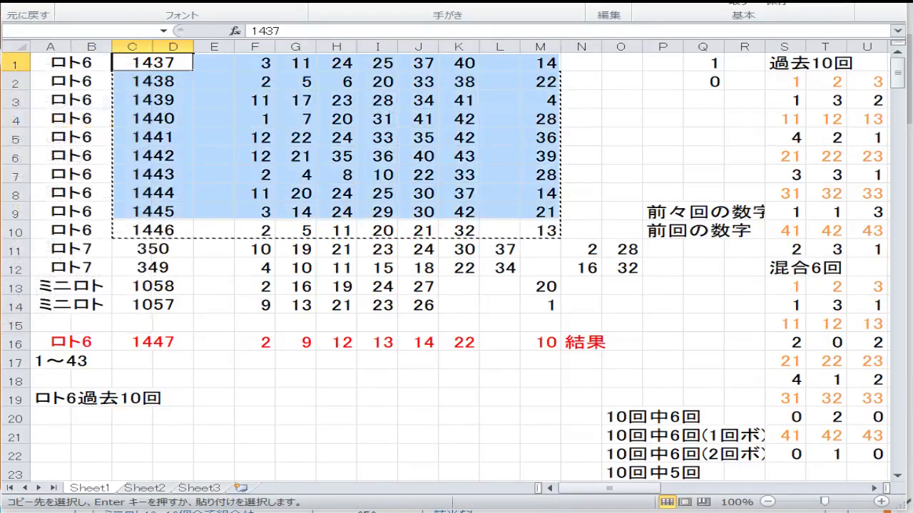
key("ctrl+v")
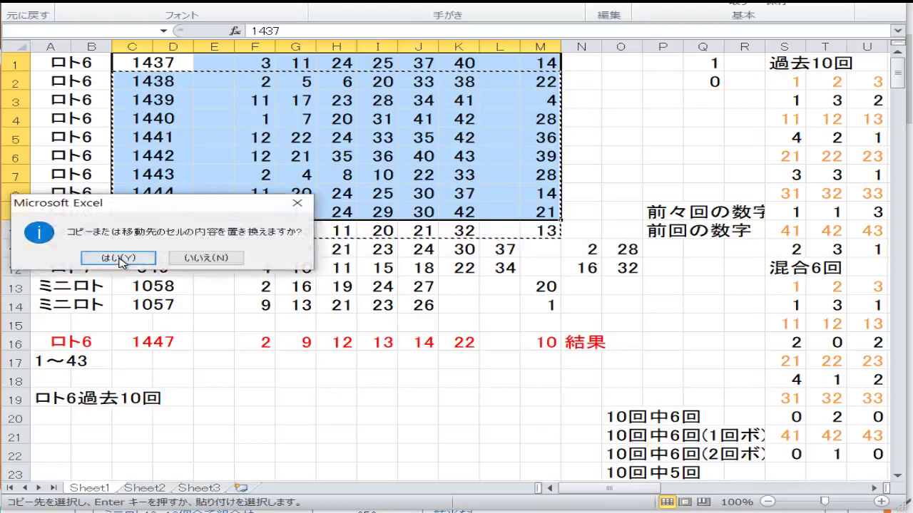
left_click(134, 250)
- Apply the formatting of draw number 1446 in C9 to the draw numbers in rows 1 to 8
left_click(170, 211)
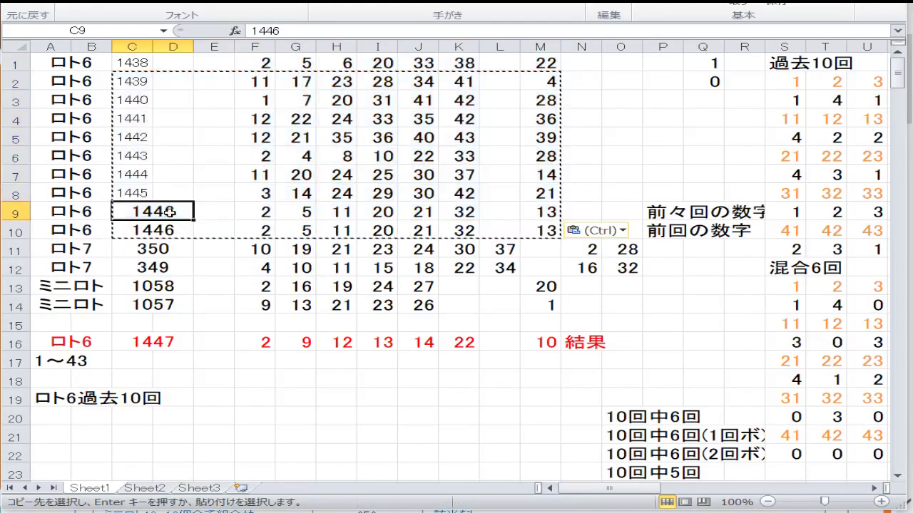
right_click(169, 212)
left_click(107, 244)
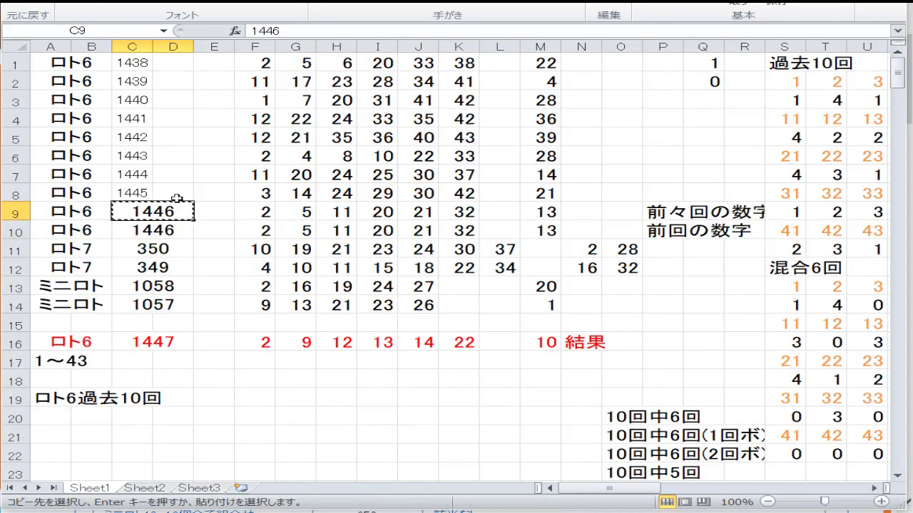
left_click_drag(175, 200, 132, 63)
right_click(132, 62)
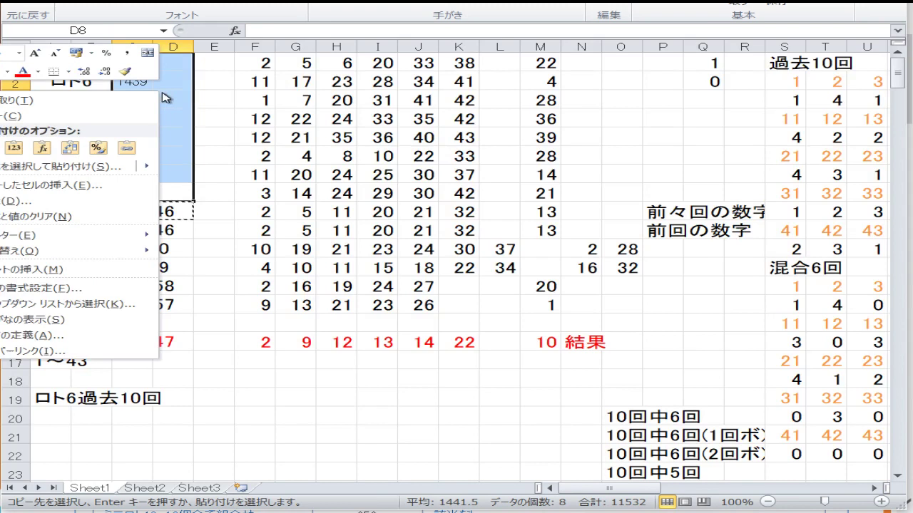
left_click(103, 151)
left_click(210, 301)
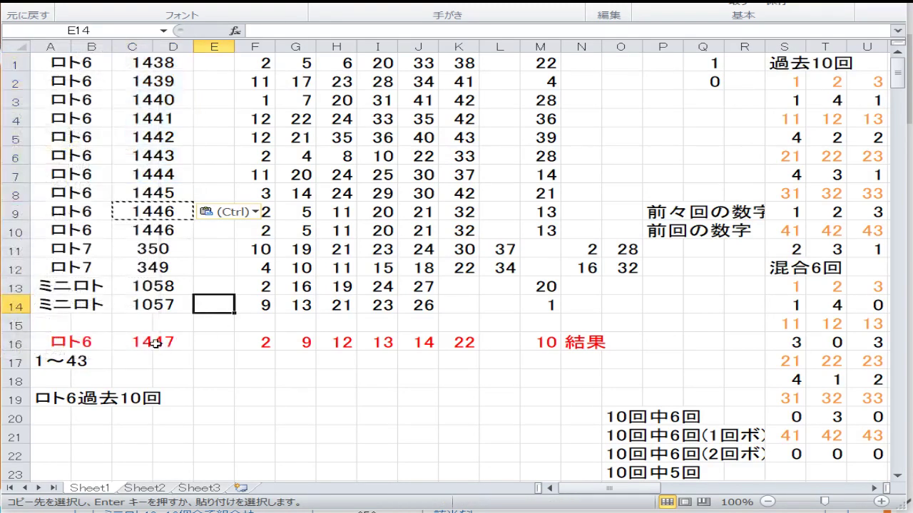
- Copy the draw 1447 result from C16:M16 into row 10 and set its font color to black
left_click_drag(161, 343, 538, 342)
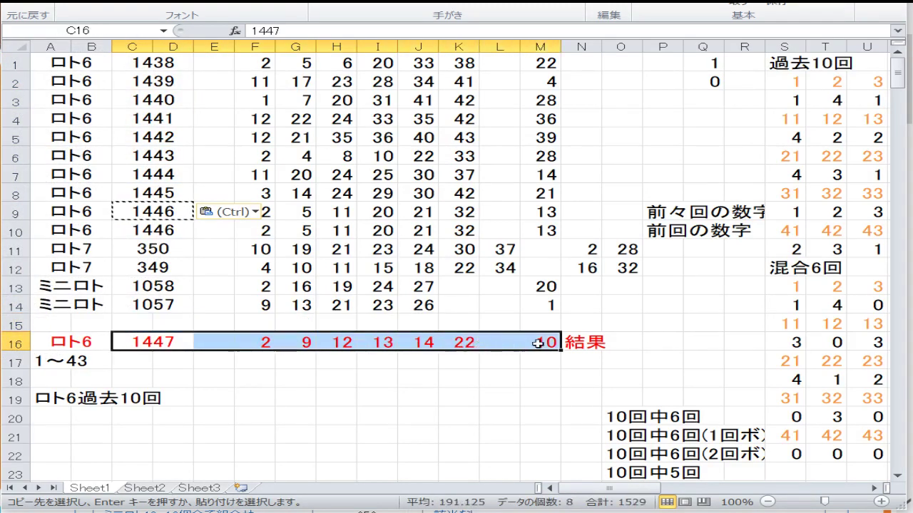
right_click(539, 342)
left_click(403, 100)
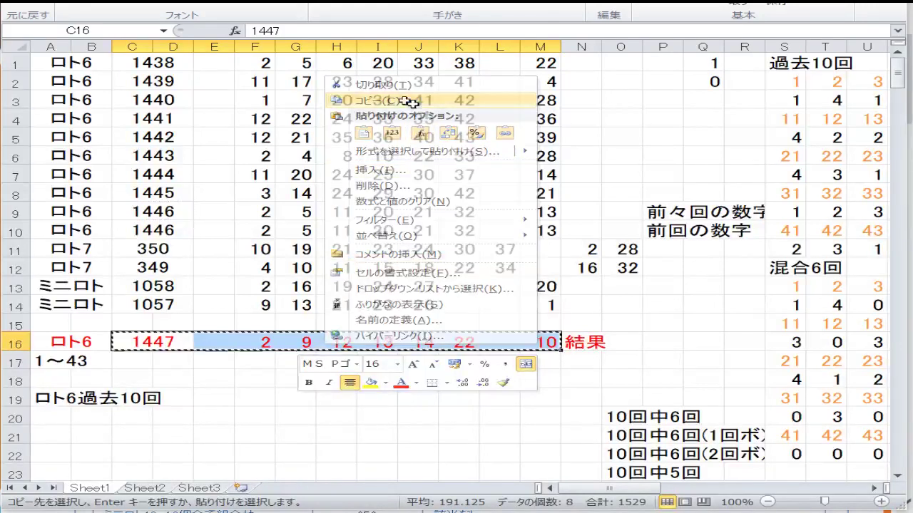
right_click(158, 230)
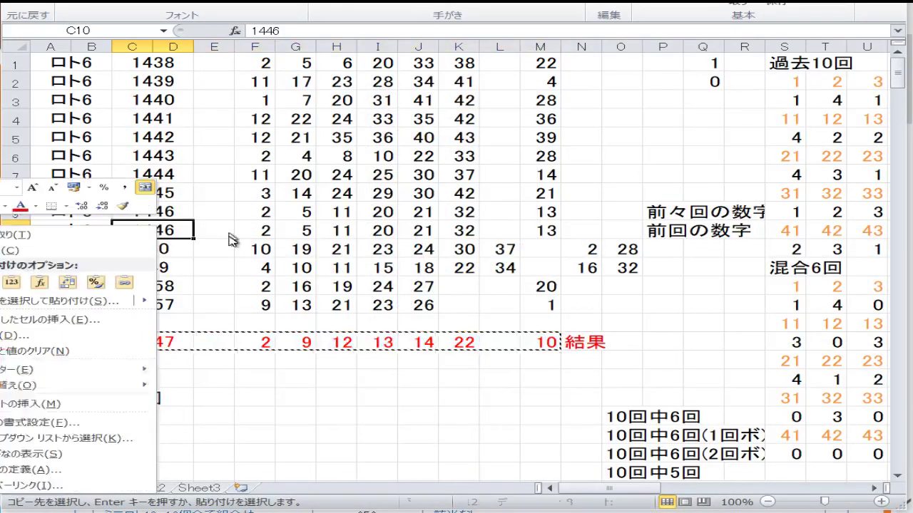
left_click(11, 283)
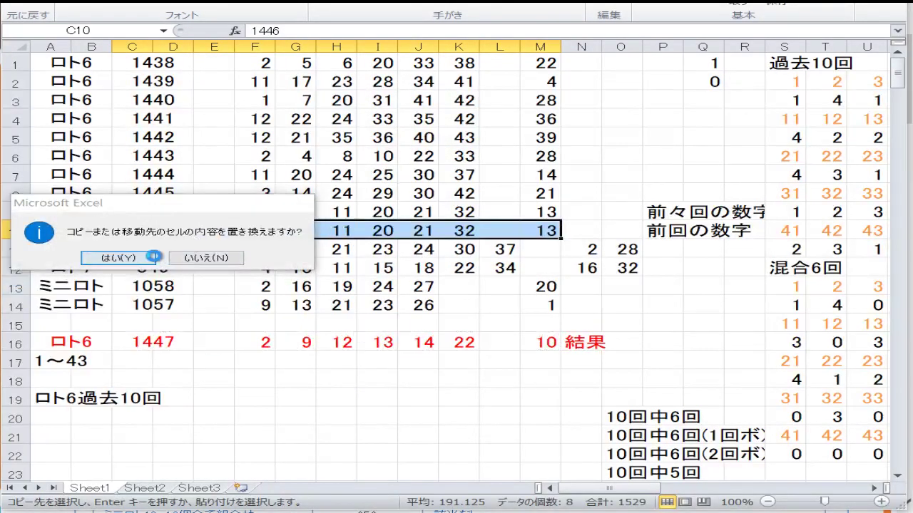
left_click(143, 257)
left_click(302, 4)
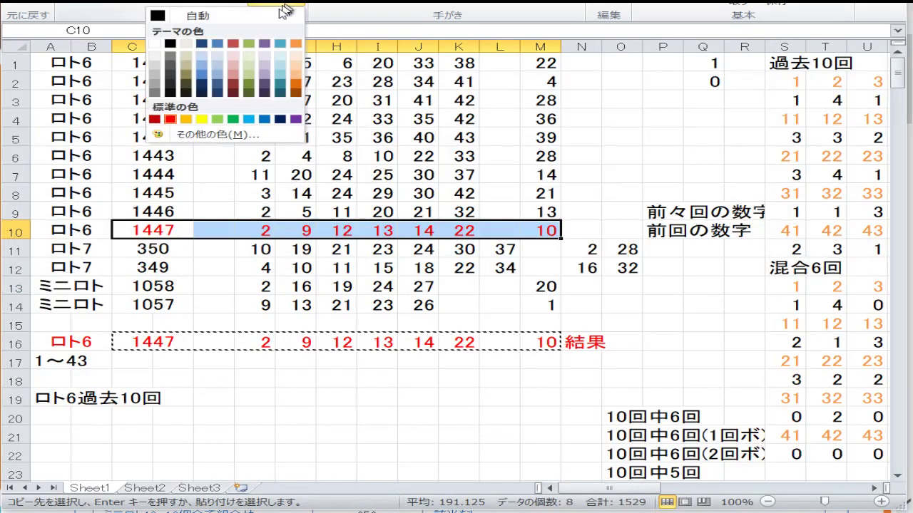
left_click(173, 45)
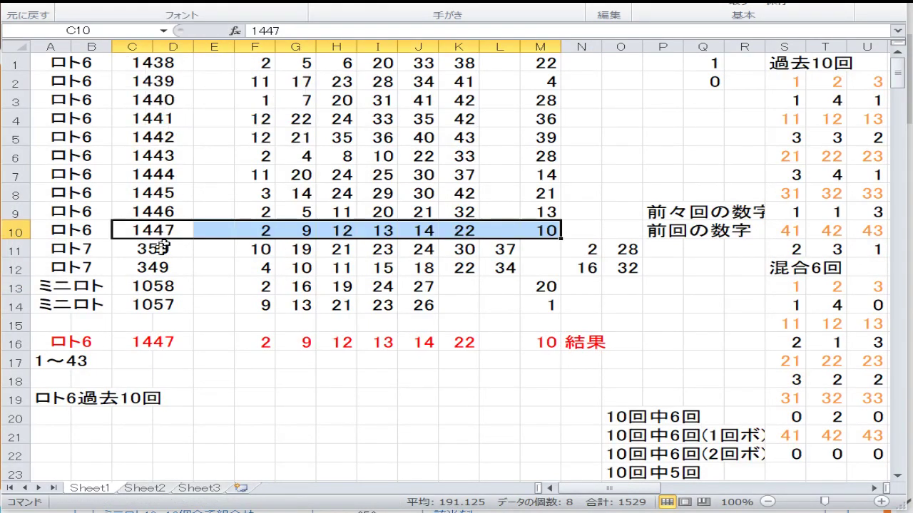
- Clear the result numbers in F16:M16 and set the ロト6 draw number in row 16 to 1448
left_click_drag(236, 343, 534, 346)
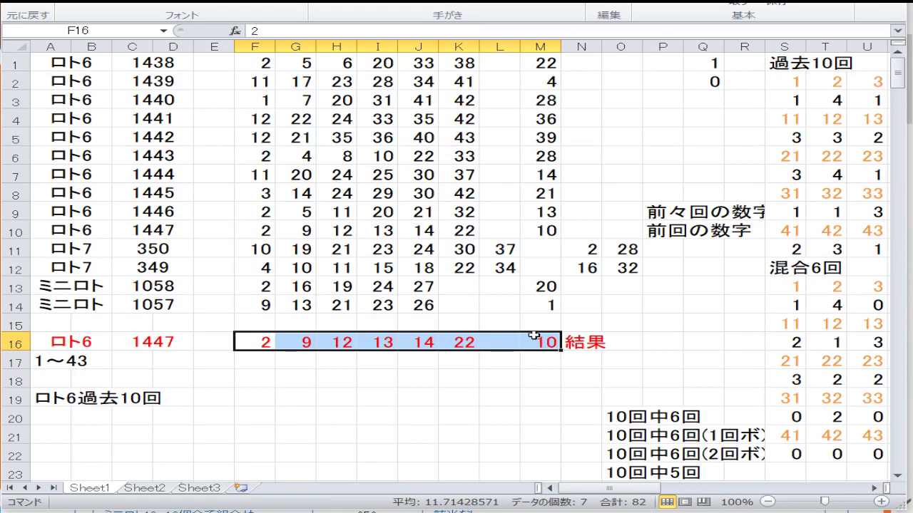
right_click(525, 340)
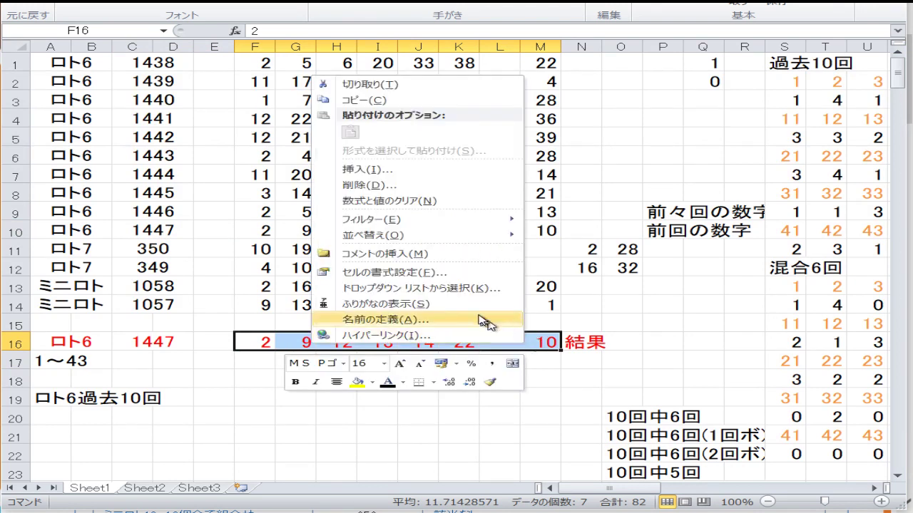
left_click(418, 201)
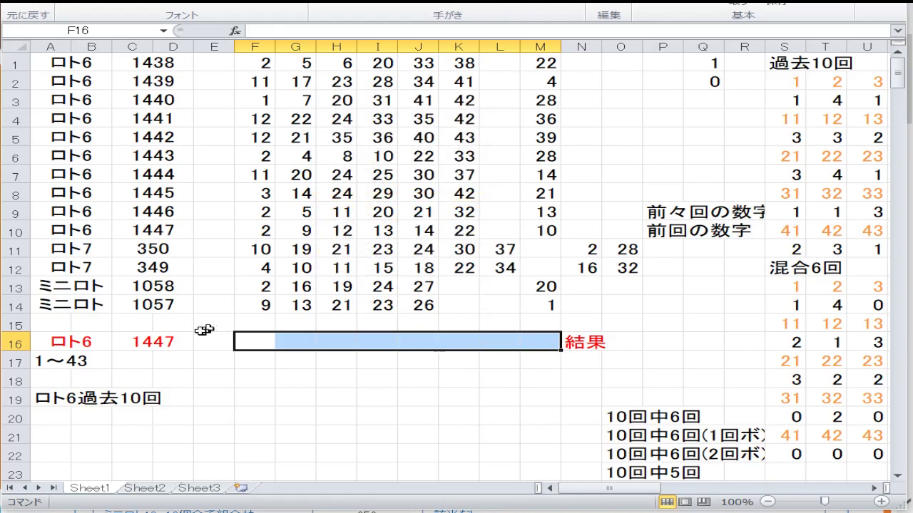
left_click(177, 343)
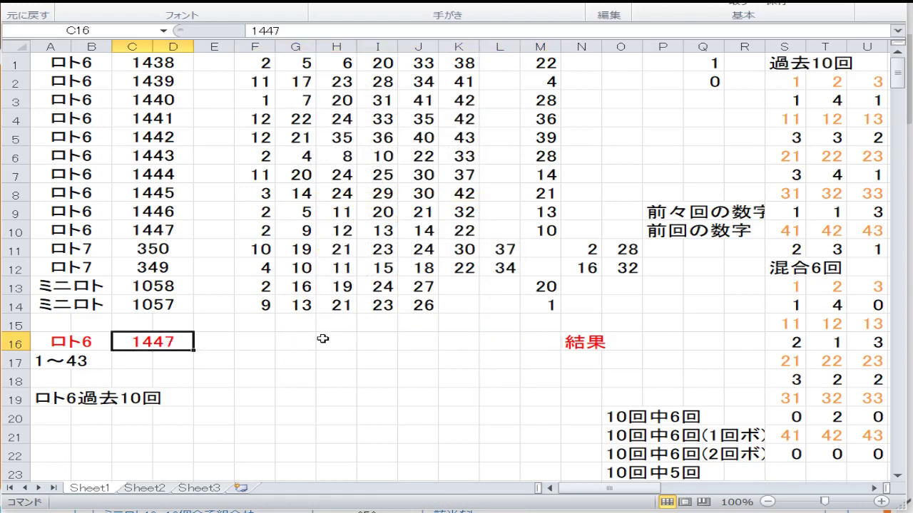
type("1448")
key("Return")
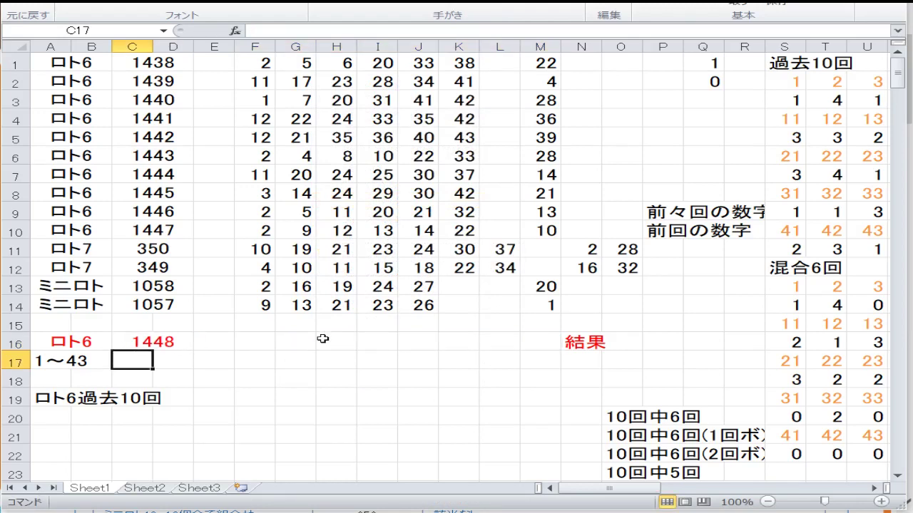
key("Up")
key("Up")
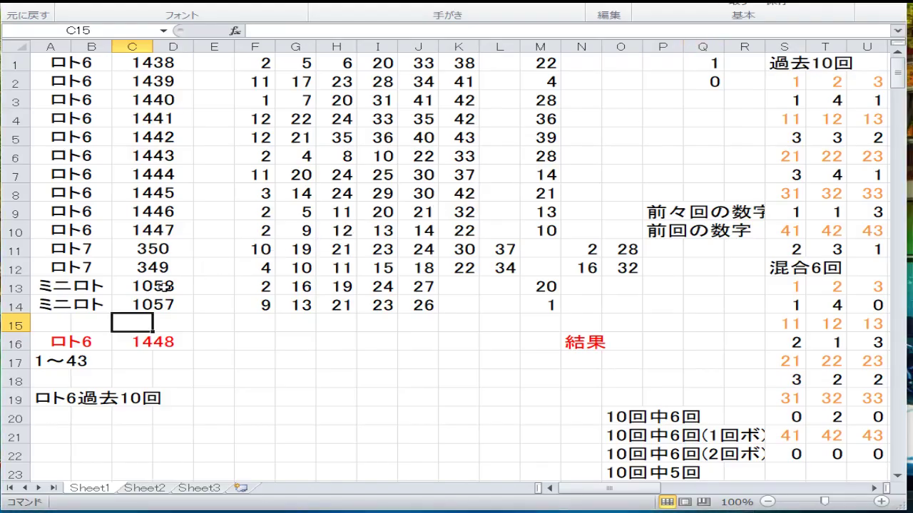
- Copy the ミニロト draw 1058 entry from C13:M13 over the draw 1057 entry in row 14
left_click_drag(157, 294, 542, 285)
right_click(542, 286)
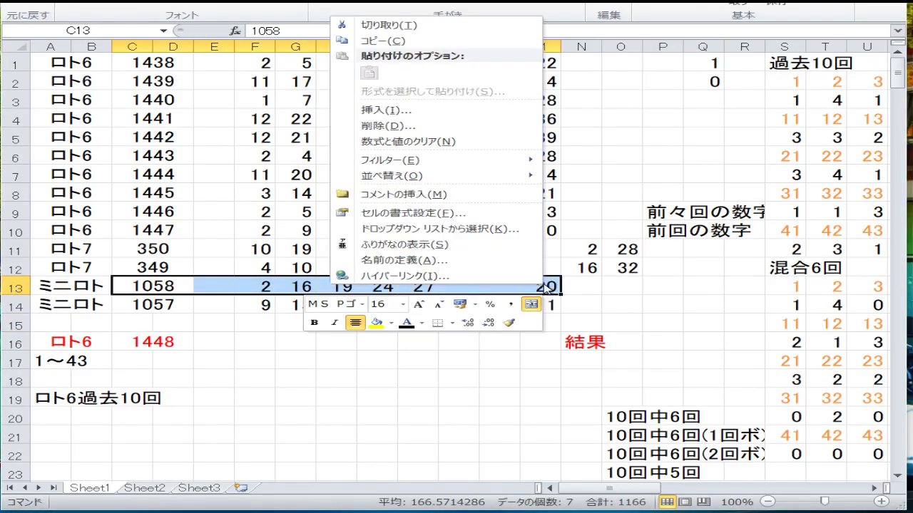
left_click(399, 43)
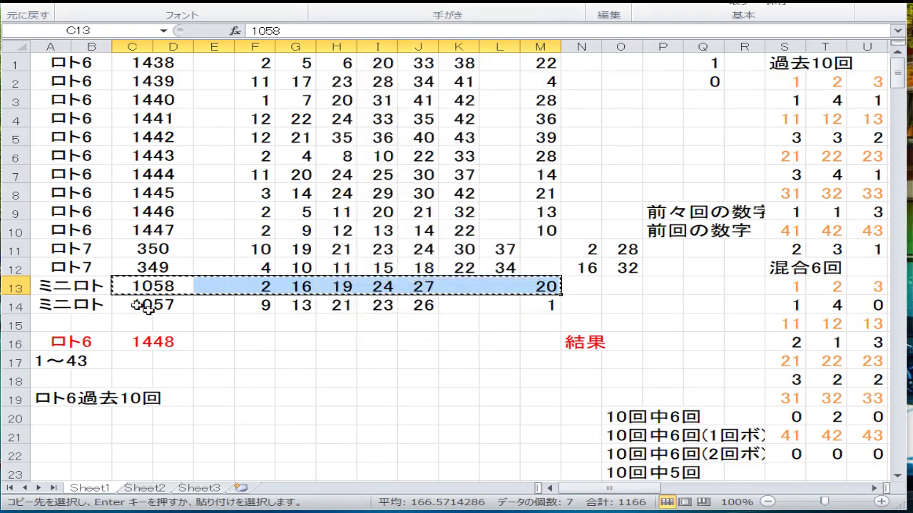
right_click(161, 306)
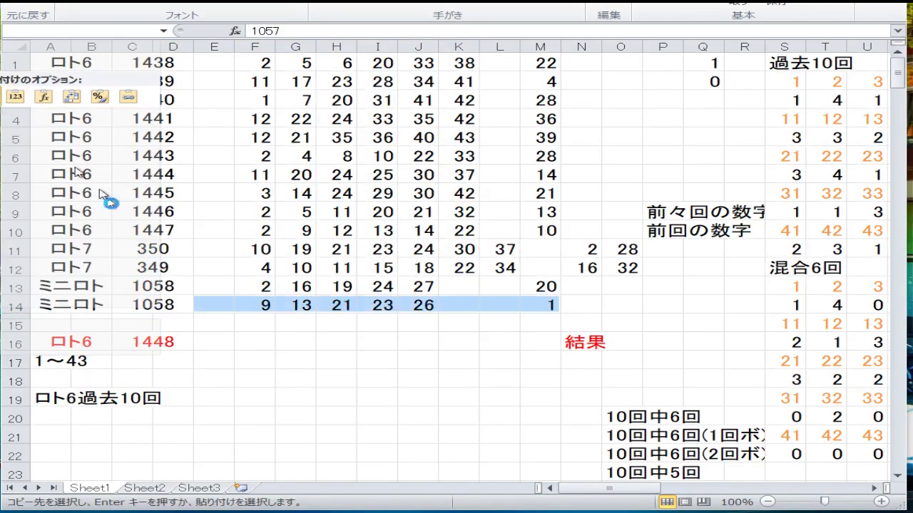
left_click(118, 258)
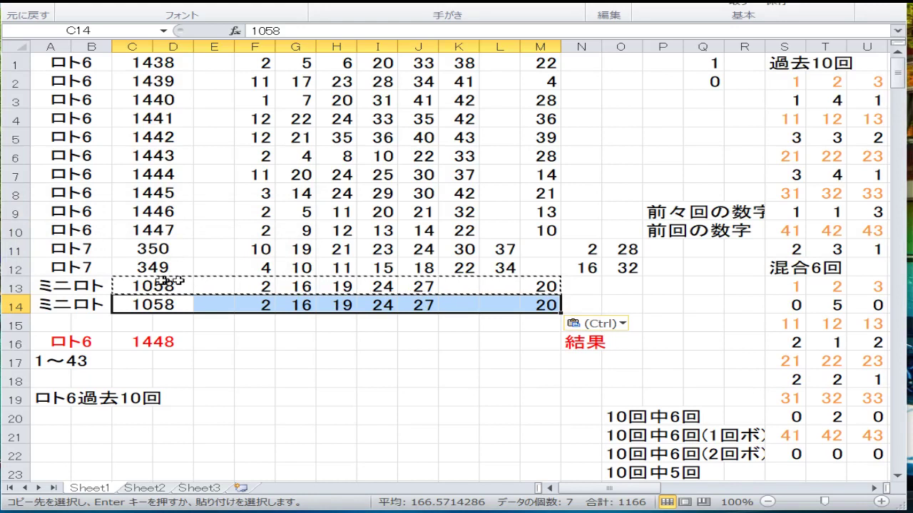
- Set the draw number of the first ミニロト entry in C13 to 1059
key("Up")
type("1059")
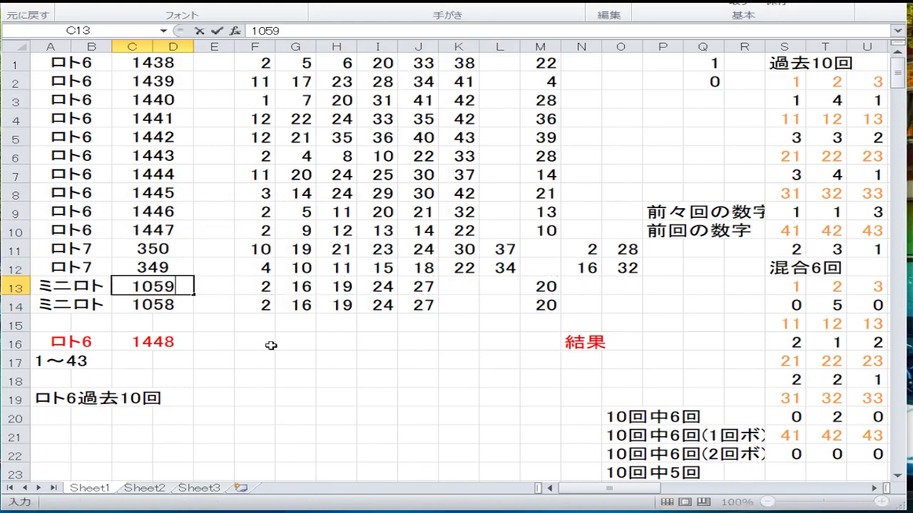
key("Return")
- Enter 11, 13, 16 and 18 in G13:J13 as the winning numbers of ミニロト draw 1059
key("Up")
key("Right")
key("Right")
key("Right")
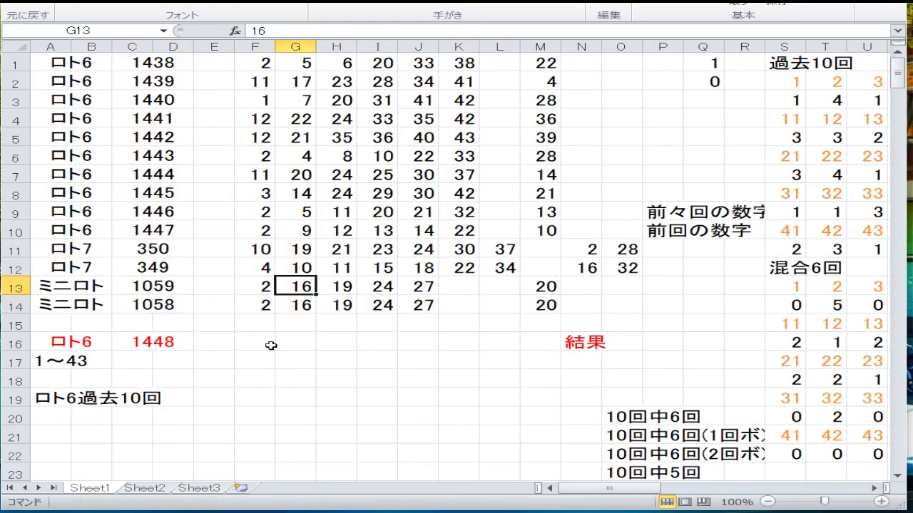
type("11")
key("Right")
type("13")
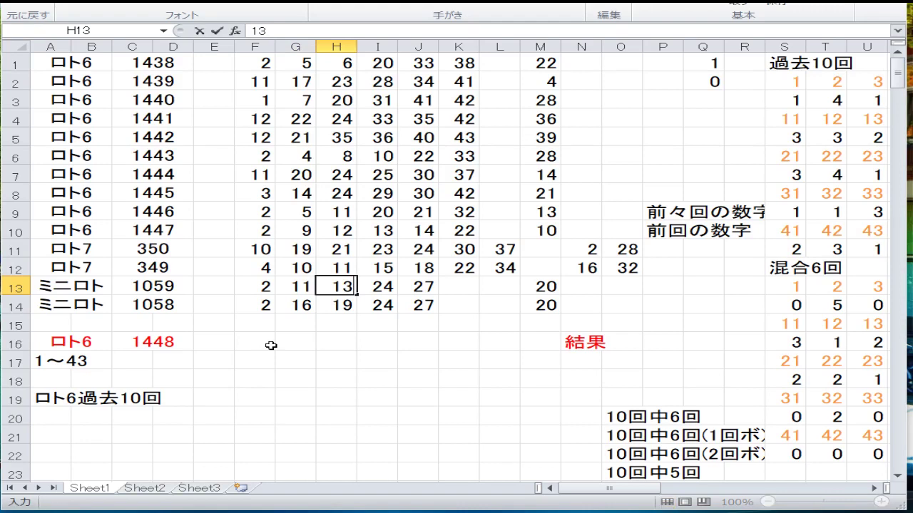
key("Right")
type("16")
key("Right")
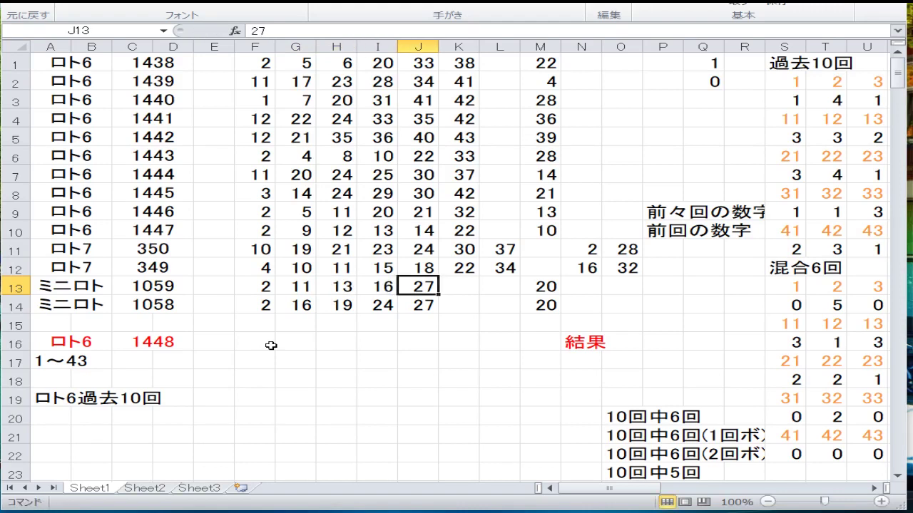
type("18")
key("Return")
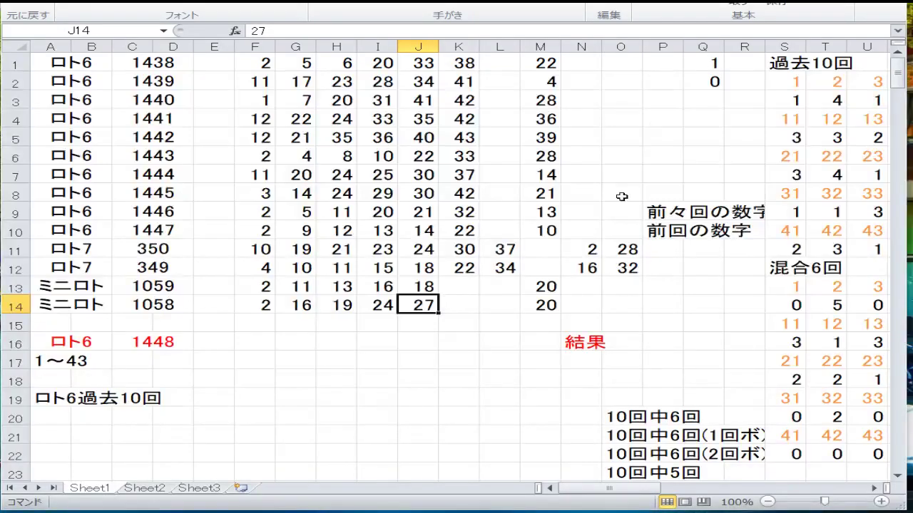
- Set the bonus number of ミニロト draw 1059 in M13 to 3
key("Up")
key("Right")
key("Right")
key("Right")
type("3")
key("Return")
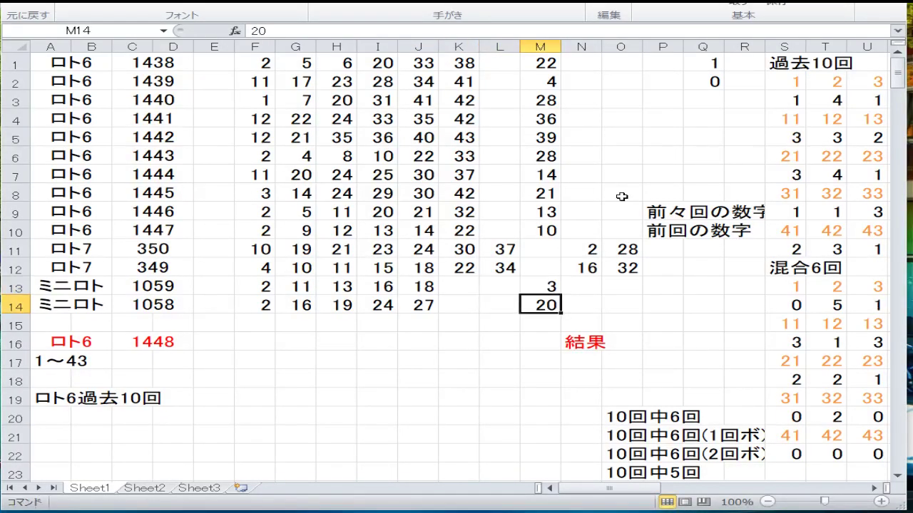
- Check which range the COUNTIF formula in S3 covers in the 過去10回 frequency table
key("Up")
key("Up")
key("Up")
key("Up")
key("Up")
key("Up")
key("Up")
key("Up")
key("Up")
key("Up")
key("Up")
key("Up")
key("Up")
key("Right")
key("Right")
key("Right")
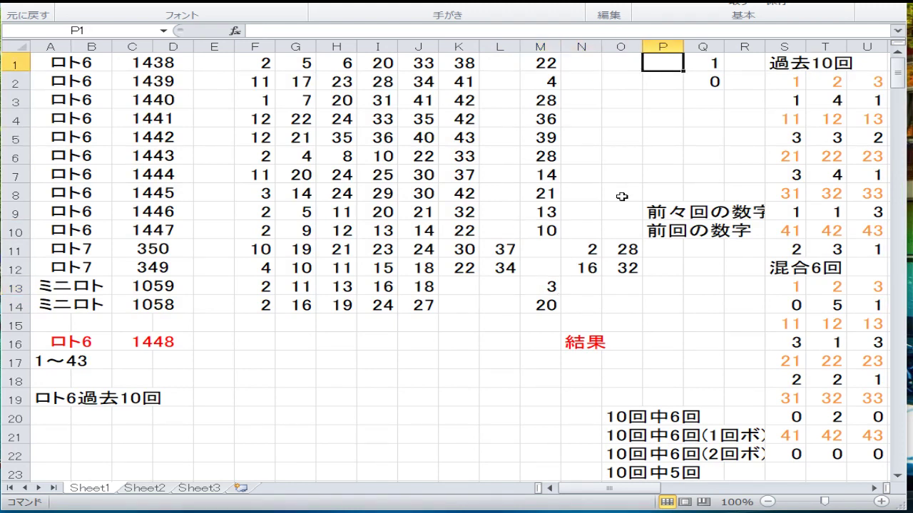
key("Right")
key("Right")
key("Right")
key("Down")
key("Down")
key("F2")
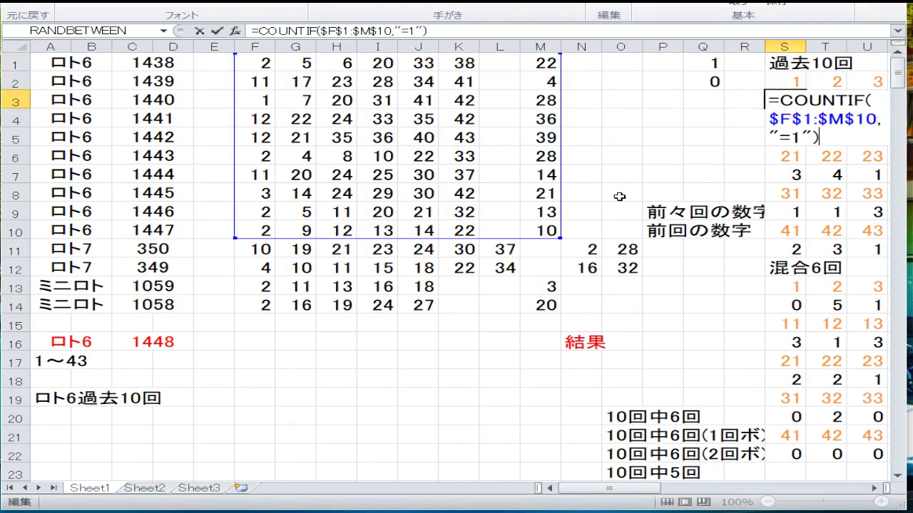
key("Return")
- Check which range the COUNTIF formulas in S14:U14 cover in the 混合6回 frequency table
key("Up")
key("Right")
key("Right")
key("Down")
key("Down")
key("Down")
key("Down")
key("Down")
key("Down")
key("Down")
key("Down")
key("Down")
key("Down")
key("Down")
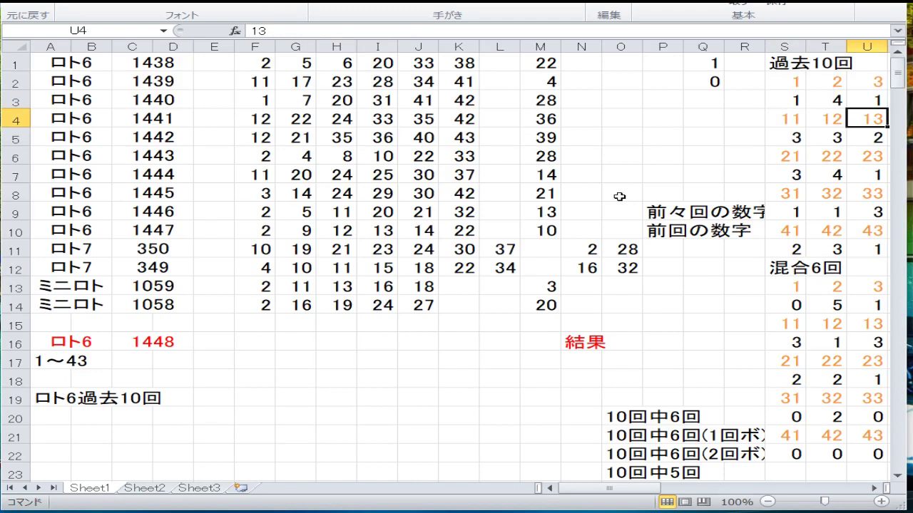
key("Left")
key("Left")
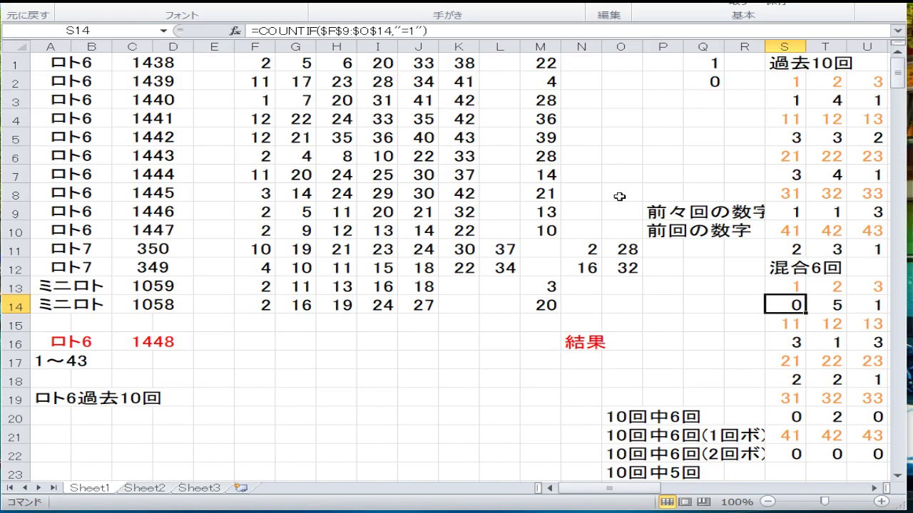
key("F2")
key("Return")
key("F2")
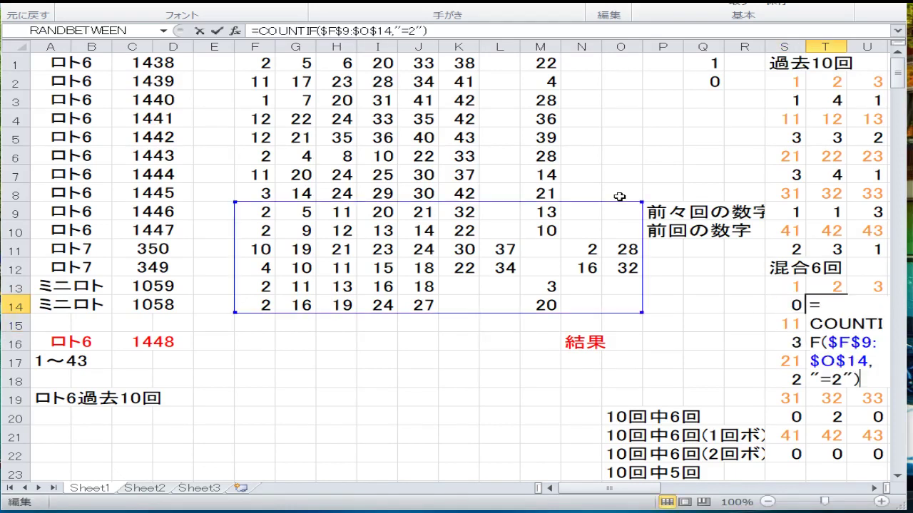
key("Tab")
key("Up")
key("Right")
key("F2")
key("Escape")
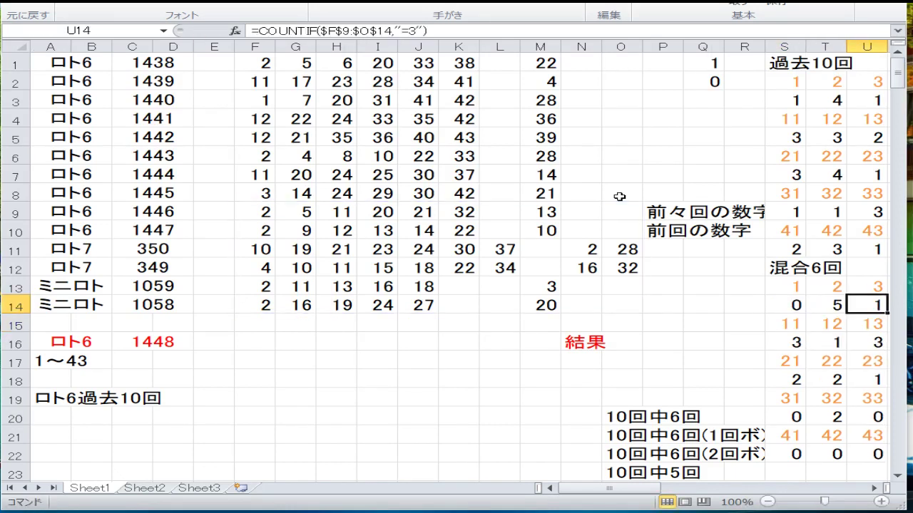
- Look over the 過去10回 and 混合6回 bonus-number tables in columns AD to AM and return to the draw results
key("Tab")
key("Right")
key("Right")
key("Right")
key("Right")
key("Right")
key("Right")
key("Right")
key("Right")
key("Right")
key("Right")
key("Right")
key("Right")
key("Right")
key("Right")
key("Right")
key("Right")
key("Right")
key("Right")
key("Right")
key("Right")
key("Left")
key("Left")
key("Left")
key("Left")
key("Left")
key("Left")
key("Left")
key("Left")
key("Left")
key("Left")
key("Left")
key("Left")
key("Left")
key("Left")
key("Left")
key("Left")
key("Left")
key("Left")
key("Left")
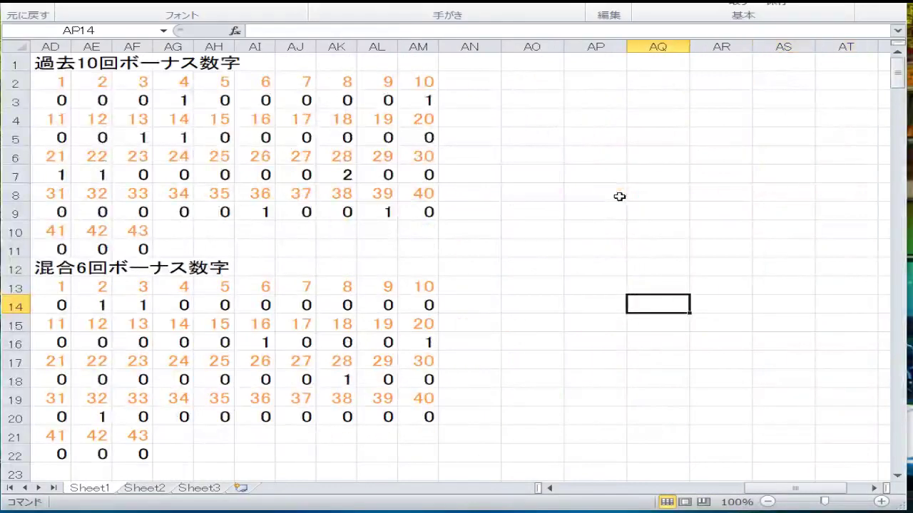
key("Left")
key("Left")
key("Left")
key("Left")
key("Left")
key("Left")
key("Left")
key("Left")
key("Left")
key("Left")
key("Left")
key("Left")
key("Left")
key("Left")
key("Left")
key("Left")
key("Left")
key("Left")
key("Left")
key("Left")
key("Down")
key("Right")
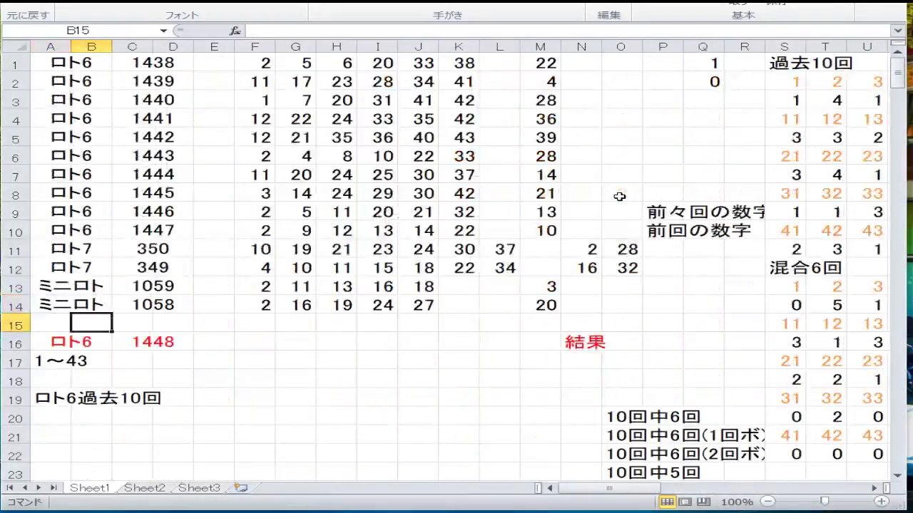
- Check the formulas in B69 of the 全抽出出現回数 table and B72 of the 全抽出数字 table
key("Down")
key("Down")
key("Down")
key("Down")
key("Down")
key("Down")
key("Down")
key("Down")
key("Down")
key("Down")
key("Down")
key("Down")
key("Down")
key("Down")
key("Down")
key("Down")
key("Down")
key("Down")
key("Down")
key("Down")
key("Down")
key("Down")
key("Down")
key("Down")
key("Down")
key("Down")
key("Down")
key("Down")
key("Down")
key("Down")
key("Down")
key("Down")
key("Down")
key("Down")
key("Down")
key("Down")
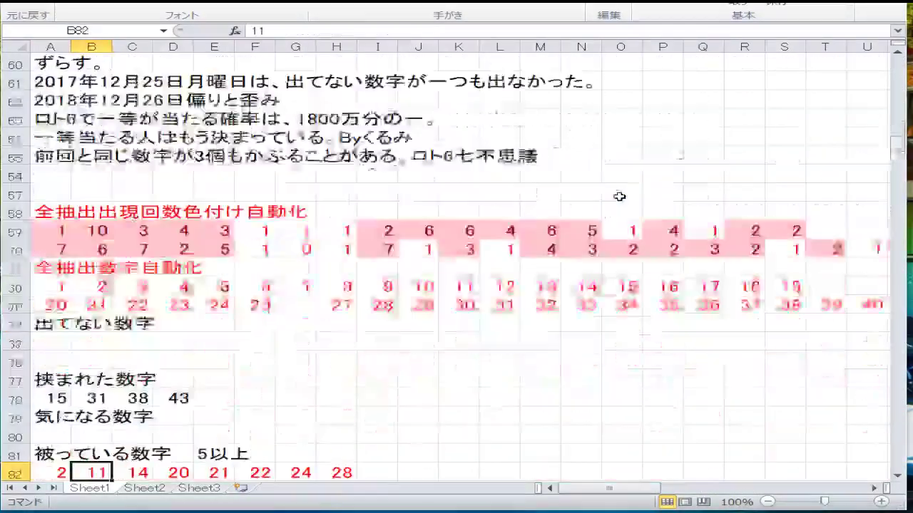
key("Up")
key("Up")
key("Up")
key("Up")
key("Up")
key("Up")
key("Up")
key("Up")
key("Up")
key("Up")
key("Up")
key("Up")
key("Up")
key("Up")
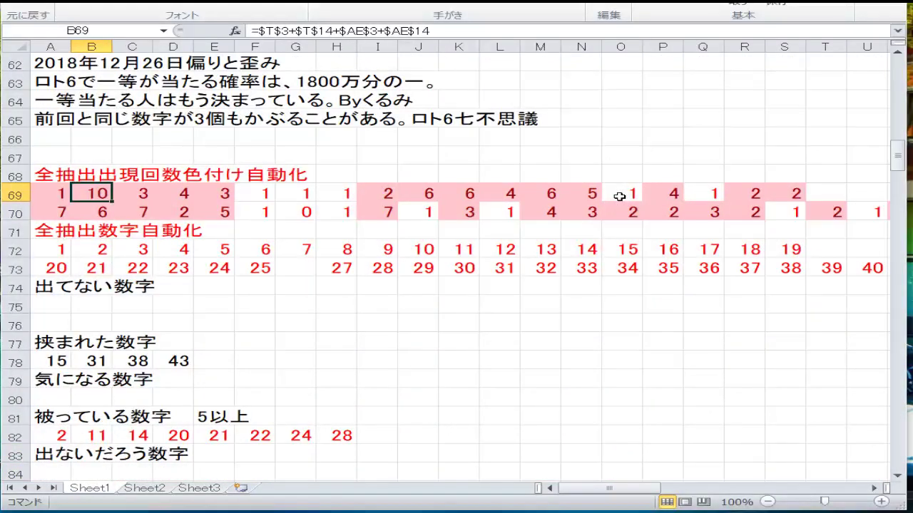
key("Down")
key("Down")
key("Down")
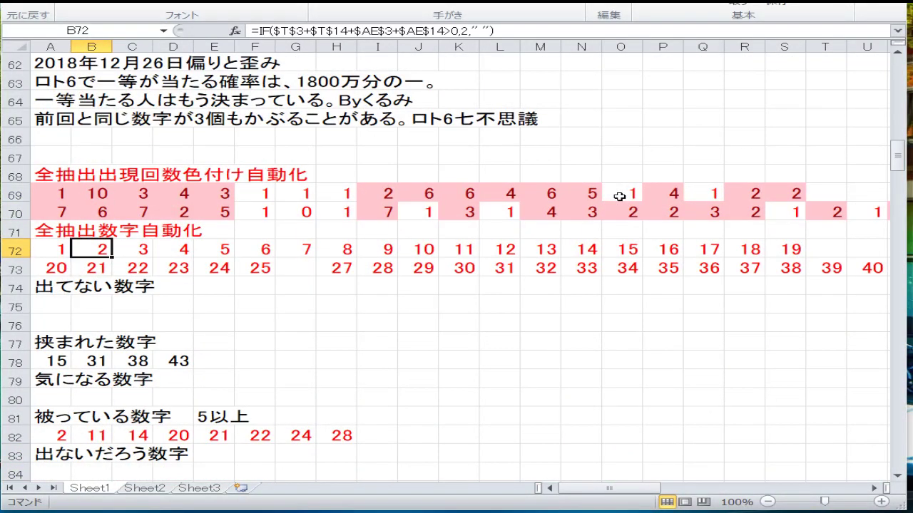
- Examine the 全抽出出現回数 counts in rows 69 and 70 across to the last column for numbers that were never drawn
key("Up")
key("Up")
key("Up")
key("Up")
key("Right")
key("Right")
key("Right")
key("Right")
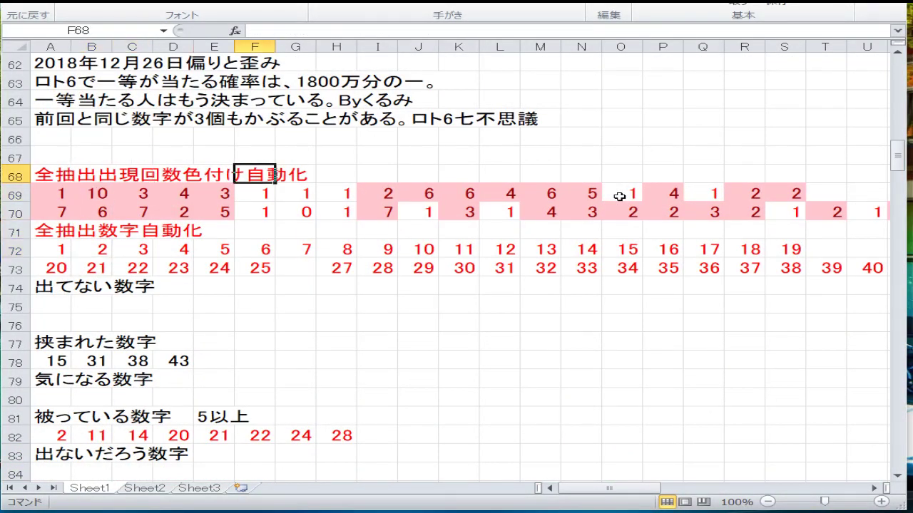
key("Down")
key("Down")
key("Right")
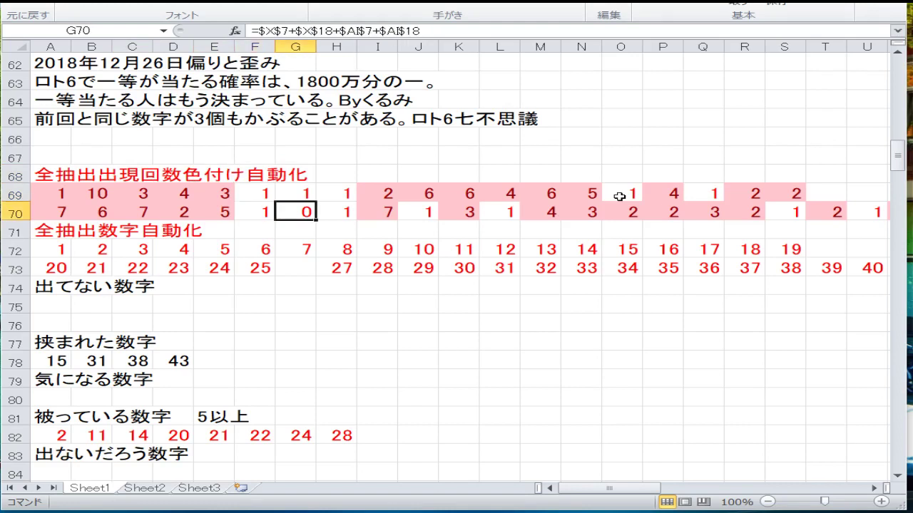
key("Right")
key("Right")
key("Right")
key("Right")
key("Right")
key("Right")
key("Right")
key("Right")
key("Right")
key("Right")
key("Right")
key("Right")
key("Right")
key("Right")
key("Right")
key("Right")
key("Right")
key("Right")
key("Right")
key("Right")
key("Left")
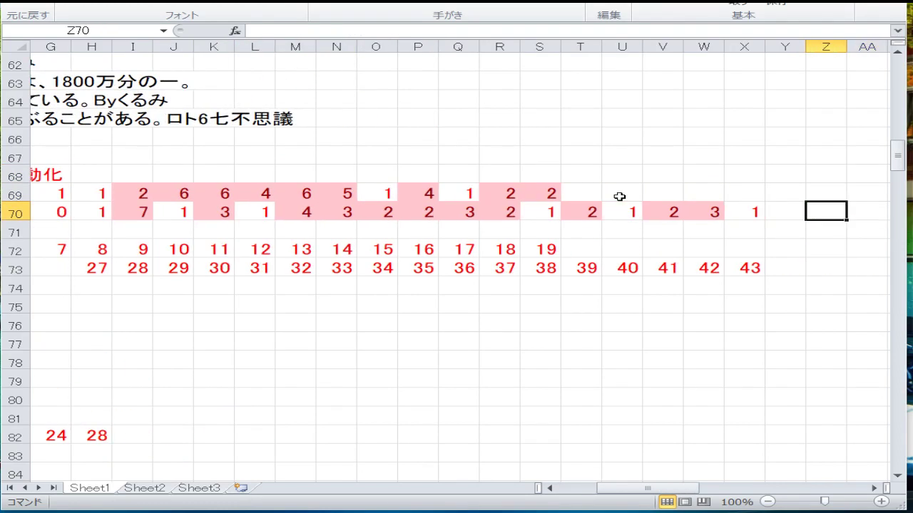
- Enter 26 in A75 under the 出てない数字 heading
key("Left")
key("Left")
key("Left")
key("Left")
key("Left")
key("Left")
key("Left")
key("Left")
key("Left")
key("Left")
key("Left")
key("Left")
key("Left")
key("Left")
key("Left")
key("Left")
key("Left")
key("Left")
key("Left")
key("Left")
key("Down")
key("Down")
key("Down")
key("Down")
key("Down")
key("Down")
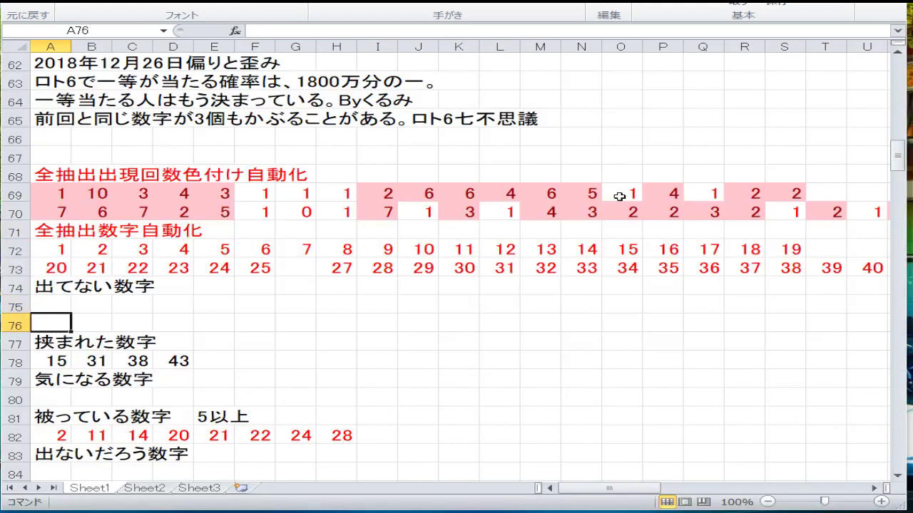
key("Up")
type("26")
key("Return")
- Review the occurrence counts in row 70 of the 全抽出出現回数 table for columns A to J
key("Down")
key("Down")
key("Up")
key("Up")
key("Up")
key("Up")
key("Up")
key("Up")
key("Up")
key("Up")
key("Right")
key("Right")
key("Right")
key("Right")
key("Right")
key("Right")
key("Right")
key("Right")
key("Right")
key("Right")
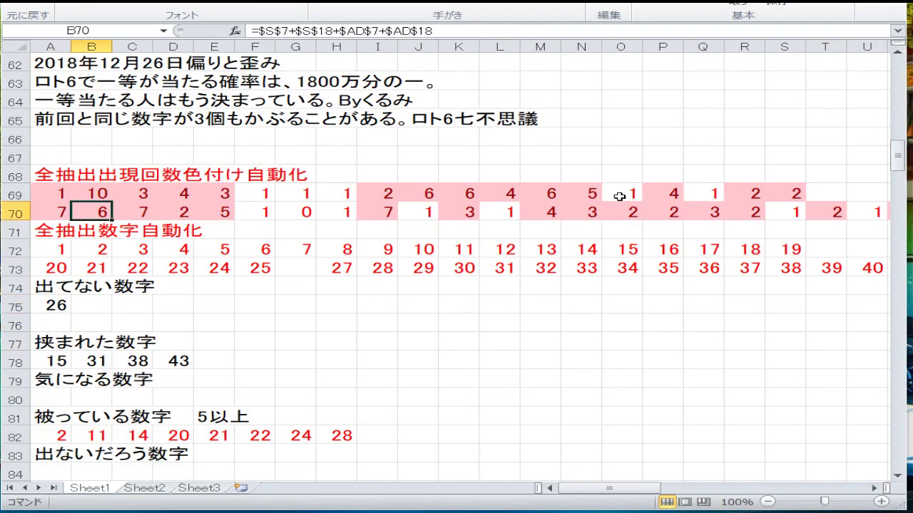
key("Left")
key("Left")
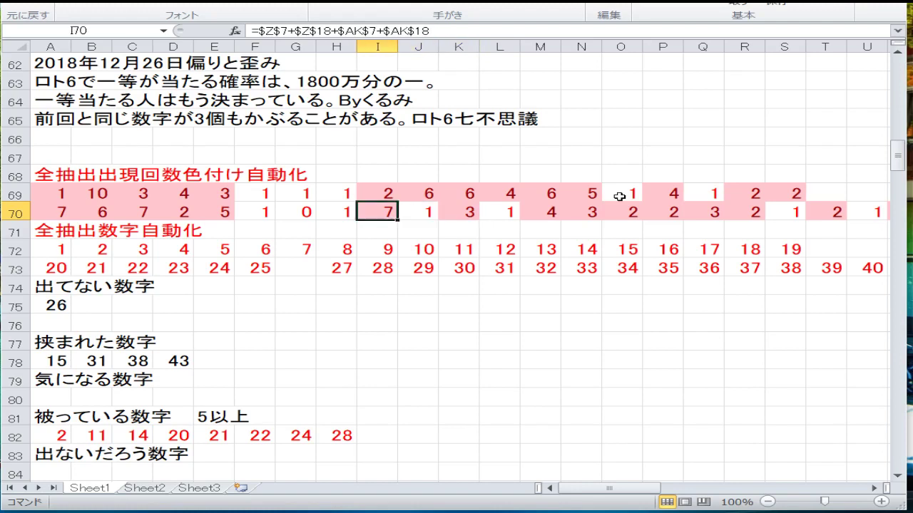
key("Right")
key("Left")
key("Left")
key("Left")
key("Left")
key("Left")
key("Left")
key("Left")
key("Left")
key("Left")
key("Down")
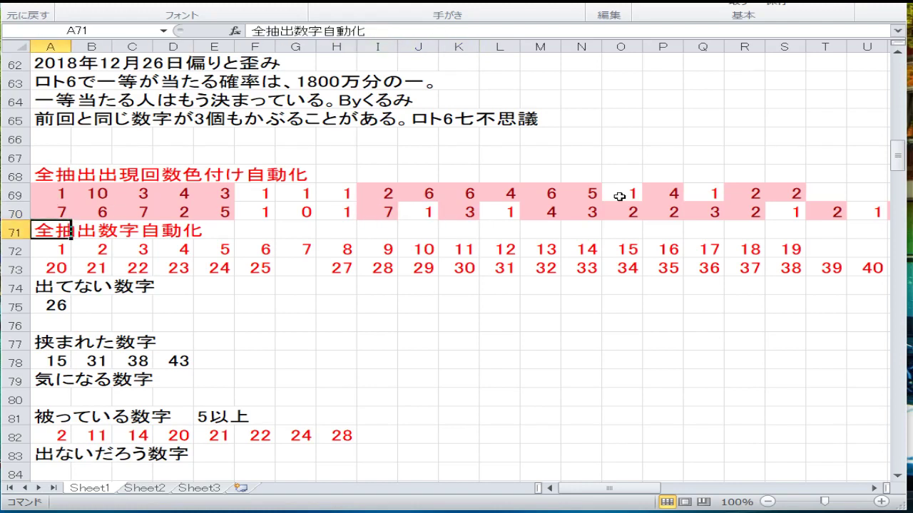
- Look over the 出てない数字, 挟まれた数字 and 気になる数字 lists and return to A75
key("Down")
key("Down")
key("Down")
key("Down")
key("Down")
key("Down")
key("Down")
key("Down")
key("Down")
key("Down")
key("Up")
key("Up")
key("Up")
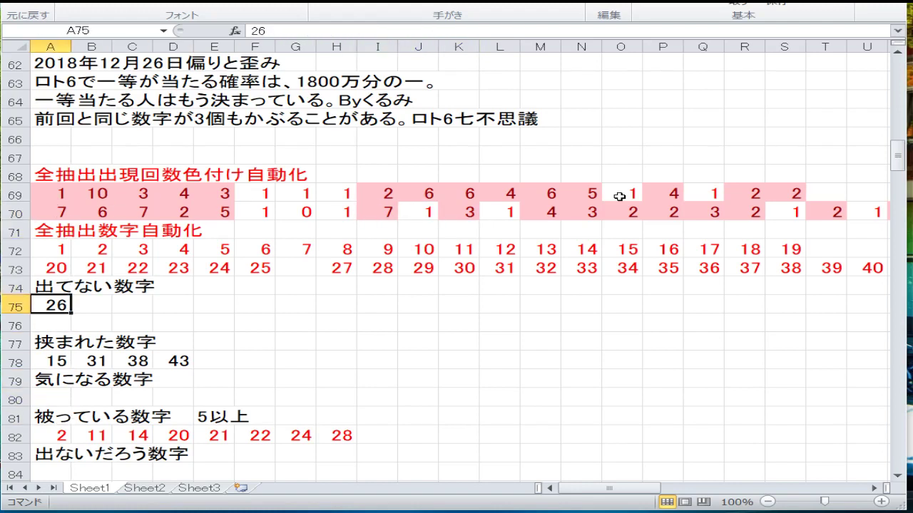
- Enter 17, 29, 31 and 38 in B78 to E78 under the 挟まれた数字 heading
key("Down")
key("Down")
key("Down")
key("Right")
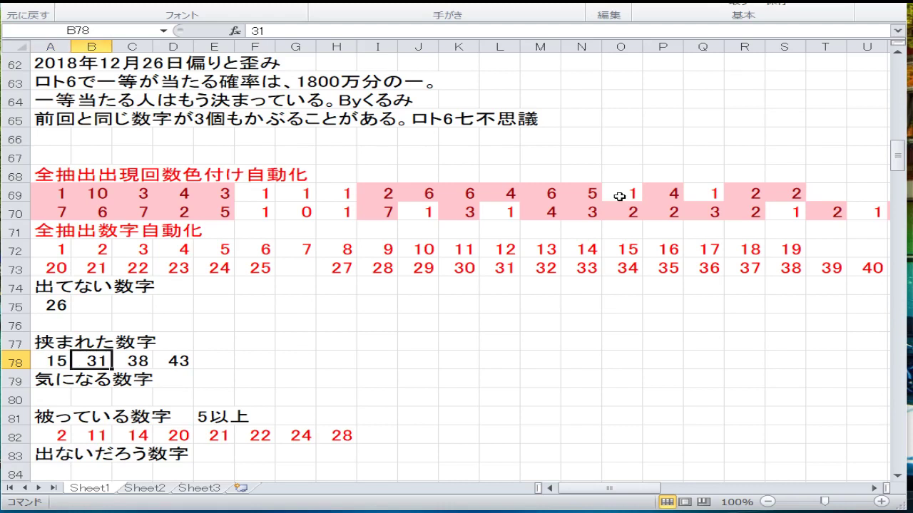
type("17")
key("Right")
type("2")
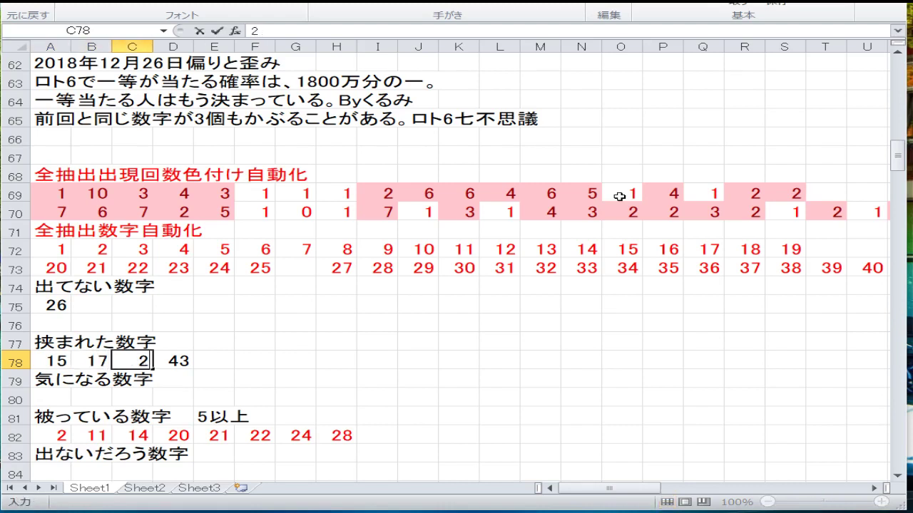
key("Right")
type("31")
key("Right")
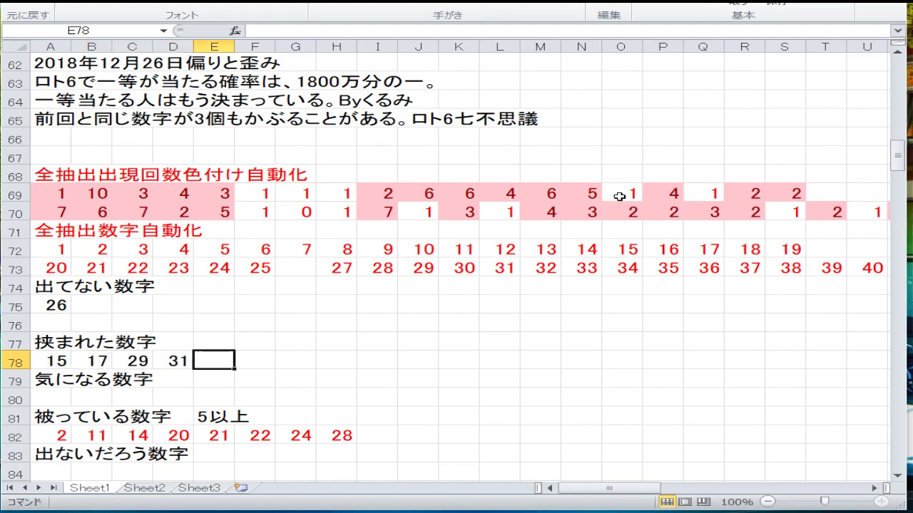
type("38")
key("Right")
- Review the 全抽出出現回数 counts across rows 69 and 70 for more 挟まれた数字, then return to A78
key("Right")
key("Right")
key("Right")
key("Right")
key("Right")
key("Right")
key("Right")
key("Right")
key("Right")
key("Right")
key("Right")
key("Right")
key("Right")
key("Right")
key("Right")
key("Right")
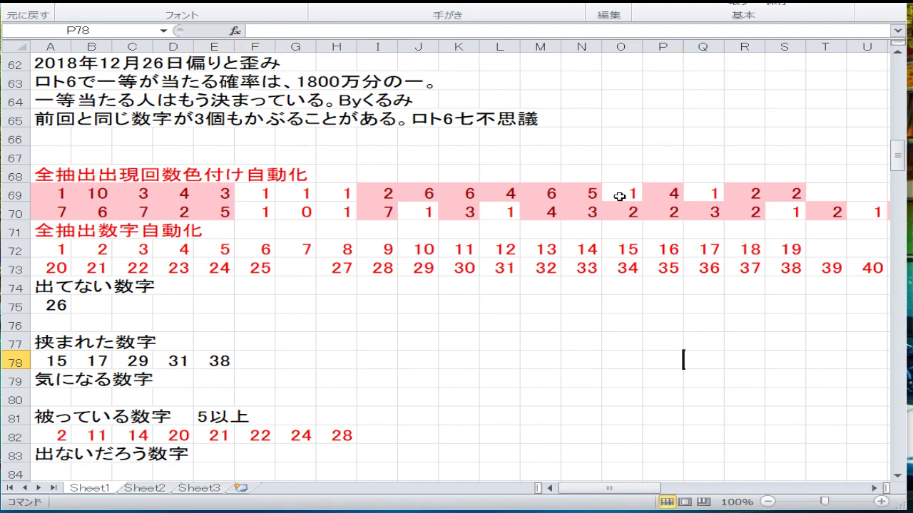
key("Left")
key("Left")
key("Left")
key("Left")
key("Left")
key("Left")
key("Left")
key("Left")
key("Left")
key("Left")
key("Left")
key("Left")
key("Left")
key("Left")
key("Left")
key("Left")
key("Left")
key("Left")
key("Left")
key("Left")
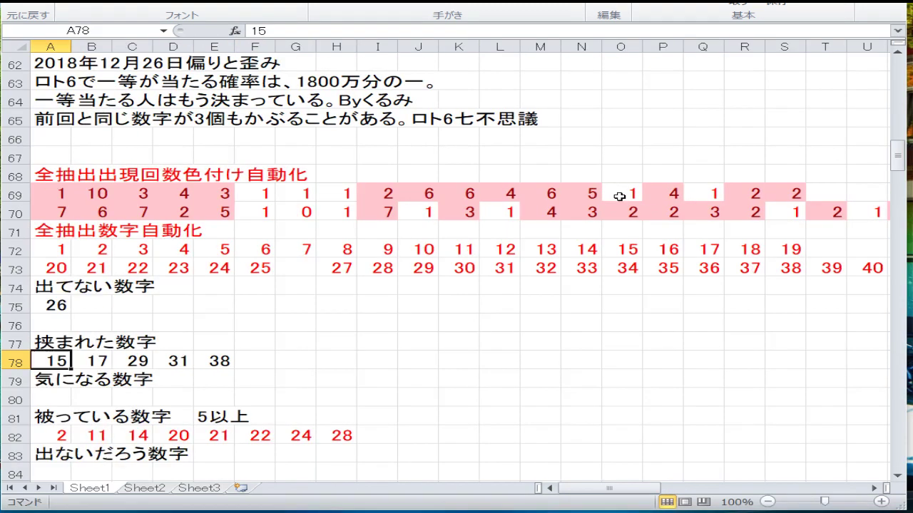
- Add 40 in F78 to the 挟まれた数字 list
key("Right")
key("Right")
key("Right")
key("Right")
key("Right")
type("40")
key("Return")
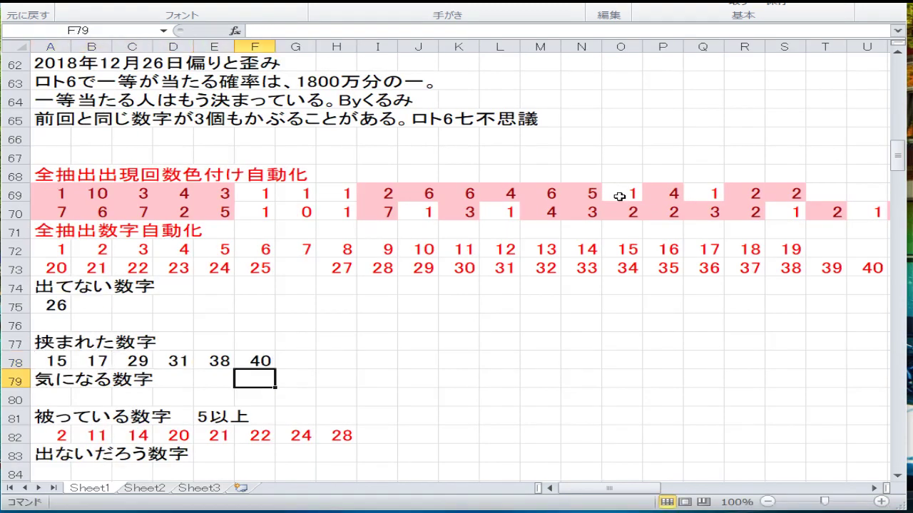
- Examine the 全抽出出現回数 counts through the last number, 43 in column X, and go back to the start of row 78
key("Up")
key("Right")
key("Right")
key("Right")
key("Right")
key("Right")
key("Right")
key("Right")
key("Right")
key("Right")
key("Right")
key("Right")
key("Right")
key("Right")
key("Right")
key("Right")
key("Right")
key("Right")
key("Right")
key("Right")
key("Right")
key("Right")
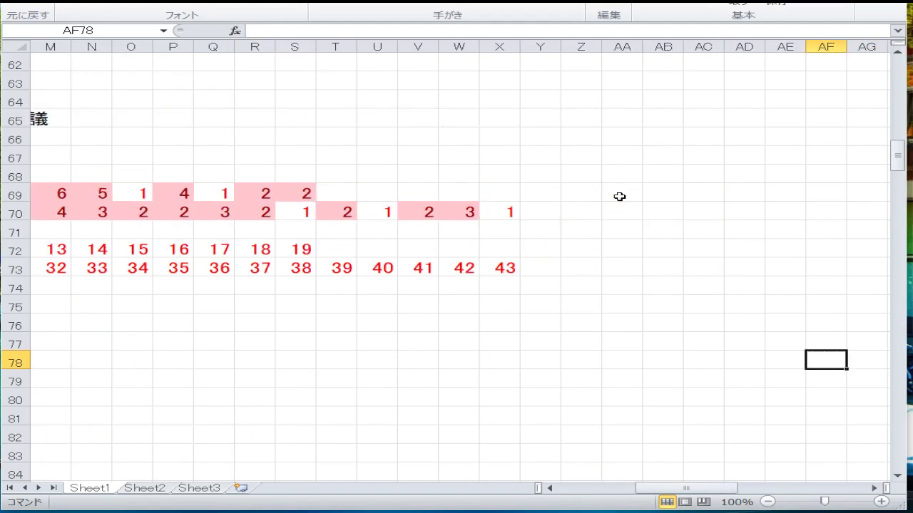
key("Left")
key("Left")
key("Left")
key("Left")
key("Left")
key("Left")
key("Left")
key("Left")
key("Left")
key("Left")
key("Left")
key("Left")
key("Left")
key("Left")
key("Left")
key("Left")
key("Left")
key("Left")
key("Left")
key("Left")
key("Left")
key("Left")
key("Left")
key("Left")
key("Left")
key("Left")
key("Left")
key("Left")
- Add 43 in G78 to the 挟まれた数字 list
key("Right")
key("Right")
key("Right")
key("Right")
key("Right")
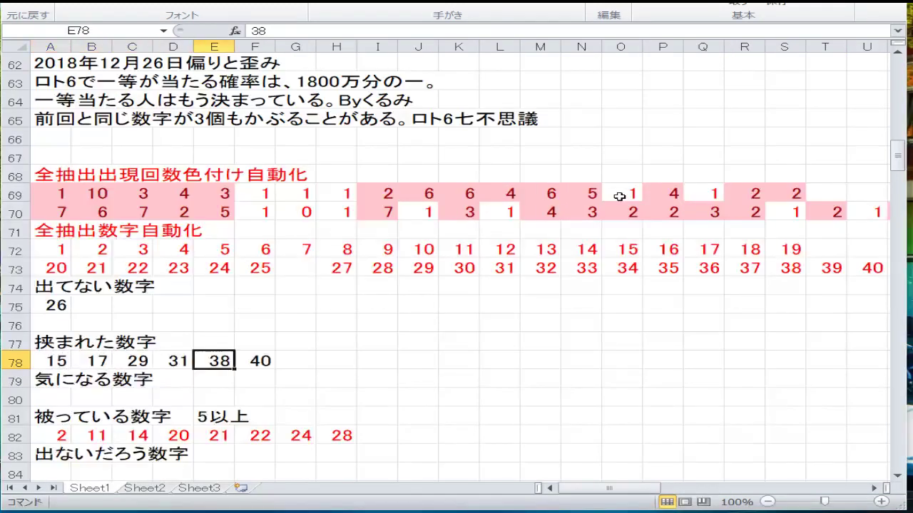
type("43")
key("Return")
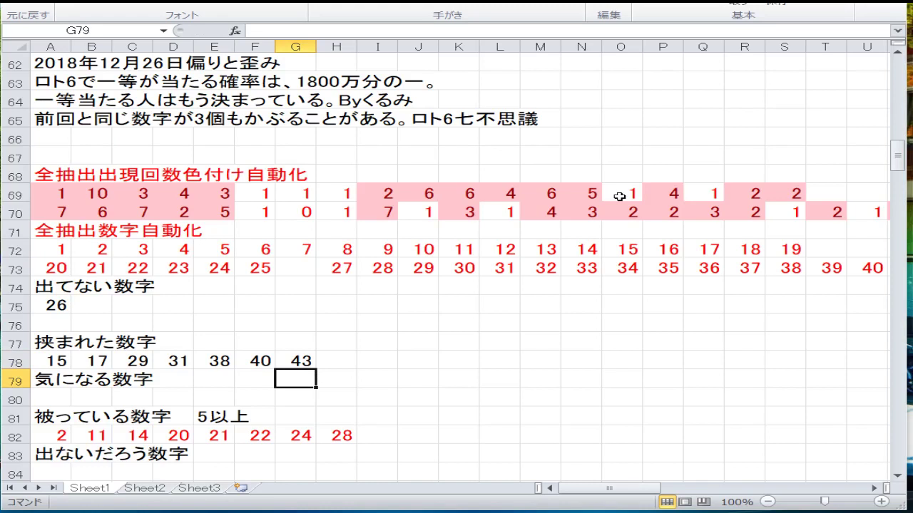
- Enter 10, 11, 13 and 14 in B82 to E82 of the 被っている数字 5以上 list
key("Down")
key("Down")
key("Down")
key("Down")
key("Up")
key("Left")
key("Left")
key("Left")
key("Left")
key("Left")
key("Left")
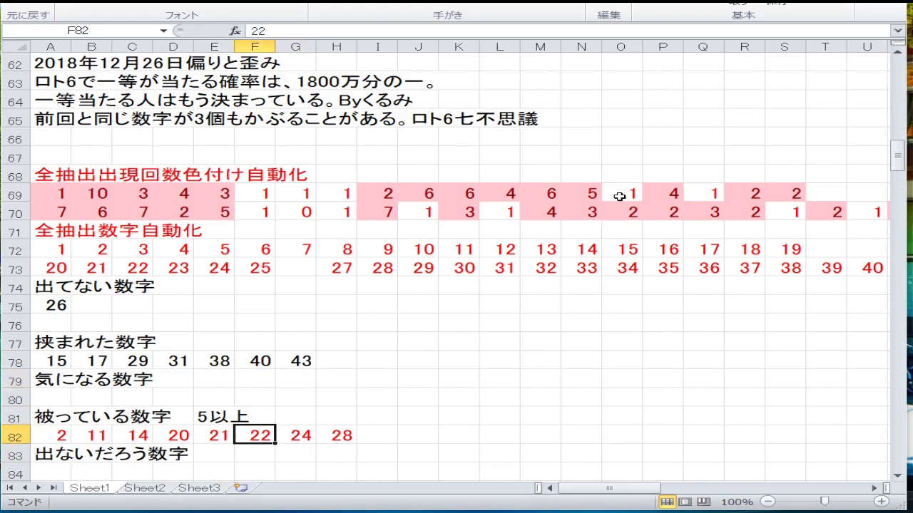
key("Right")
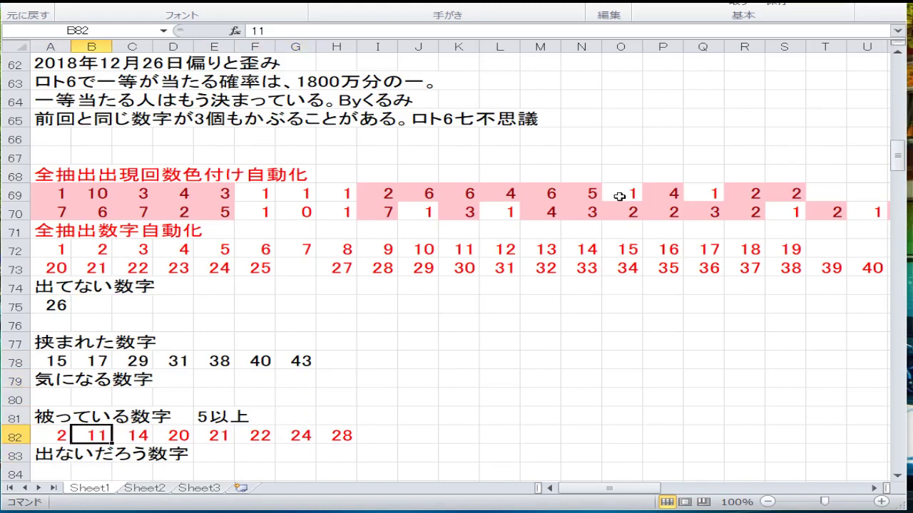
type("10")
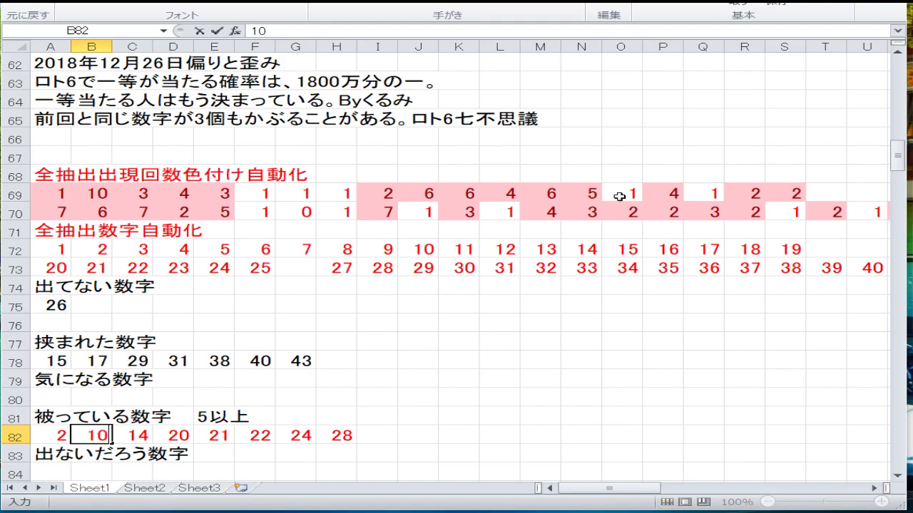
key("Right")
type("11")
key("Right")
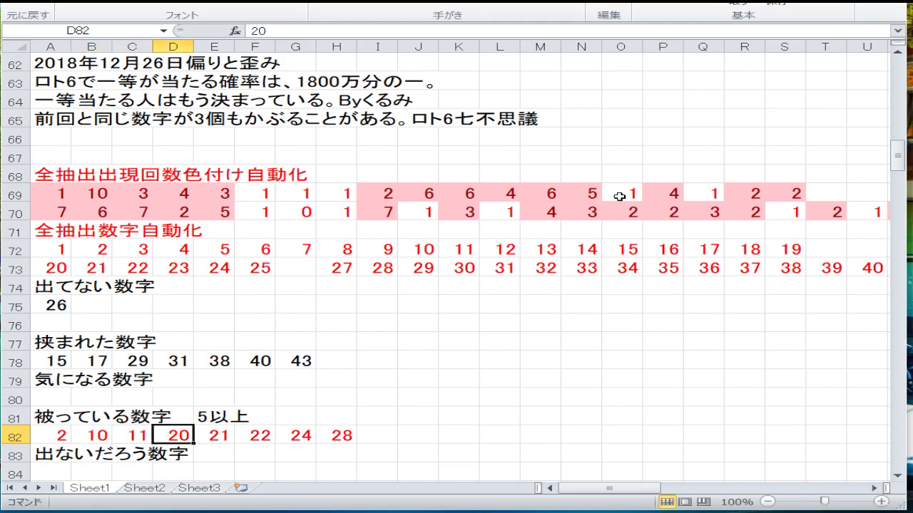
type("13")
key("Right")
type("1")
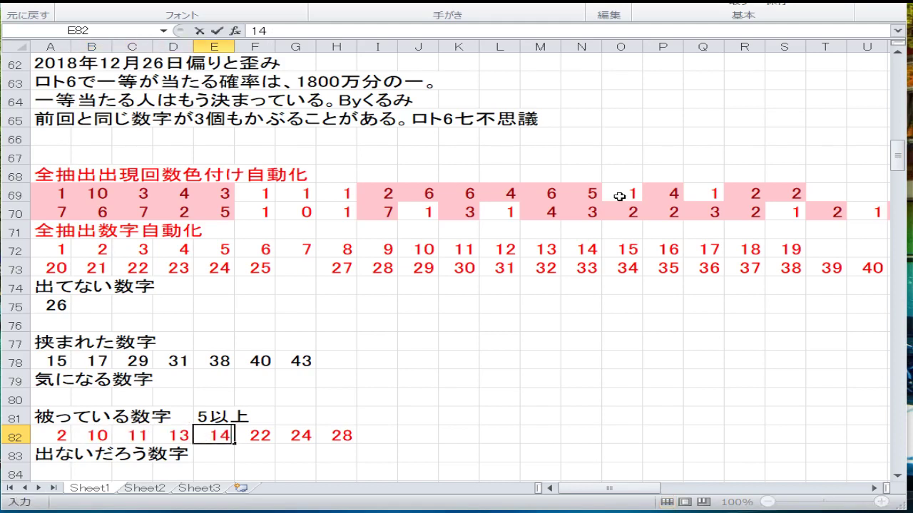
- Continue the 被っている数字 5以上 list with 20, 21, 22, 24 and 28 in F82 to J82
key("Right")
type("20")
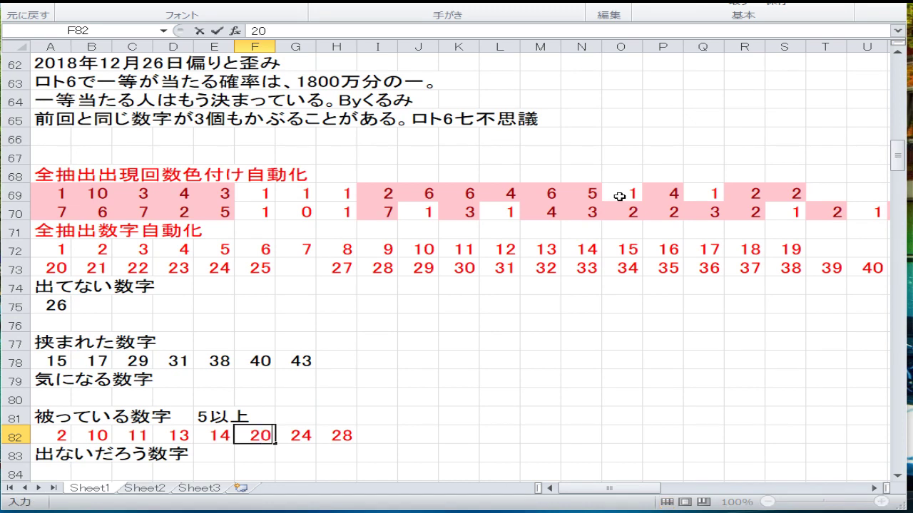
key("Right")
type("21")
key("Right")
type("22")
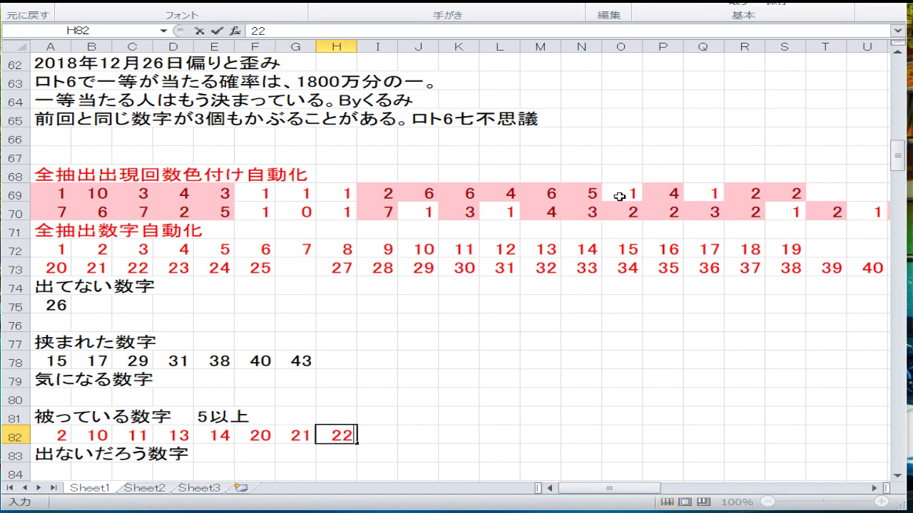
key("Right")
type("24")
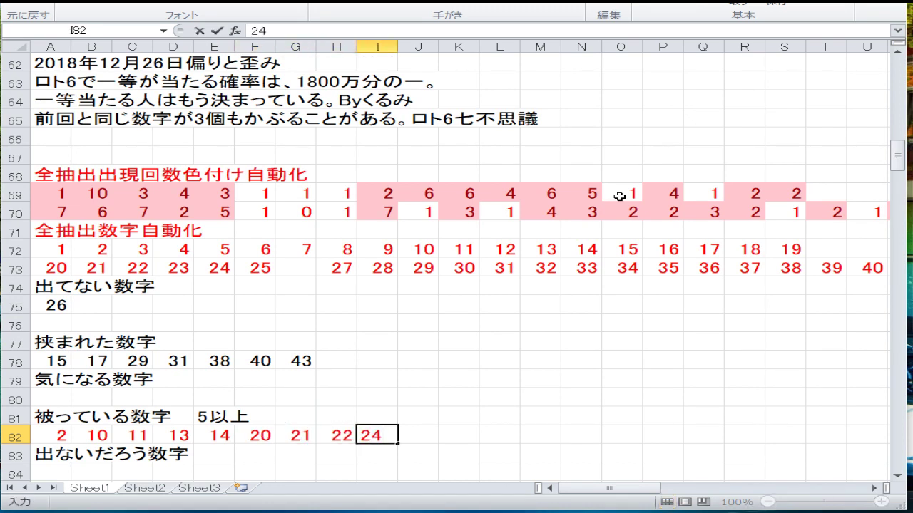
key("Right")
type("28")
key("Right")
key("Right")
key("Right")
key("Right")
key("Right")
key("Right")
key("Right")
key("Right")
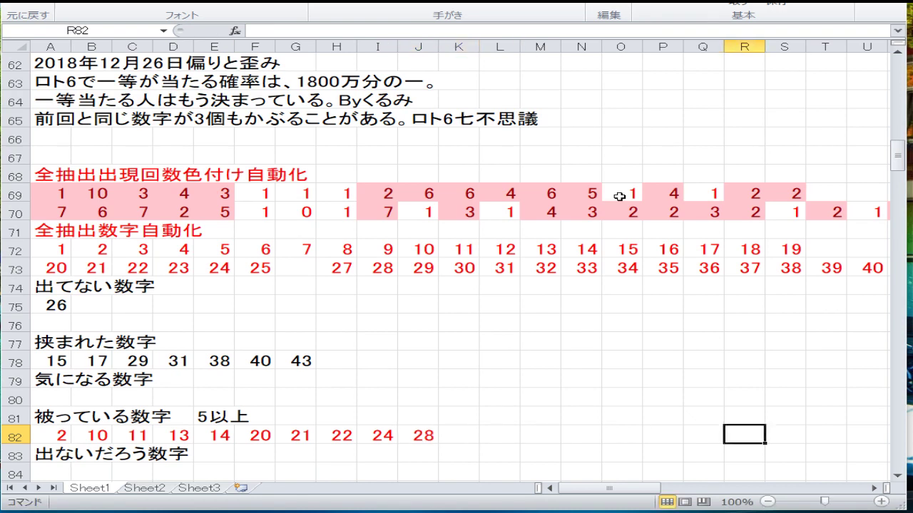
- Check the remaining 全抽出出現回数 counts for values of five or more and return to the start of row 82
key("Right")
key("Right")
key("Right")
key("Right")
key("Right")
key("Right")
key("Right")
key("Right")
key("Right")
key("Right")
key("Left")
key("ctrl+Left")
key("ctrl+Left")
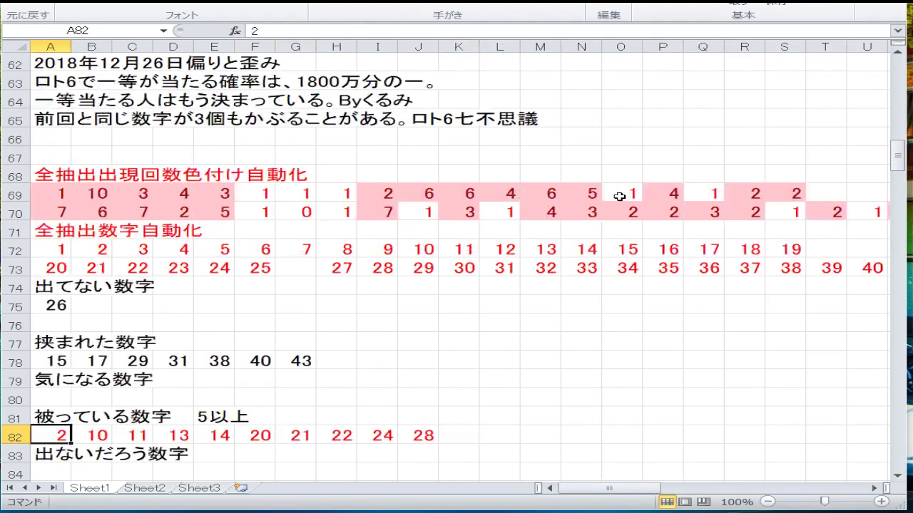
- Look over the 参考回, 重要数字 and 準重要数字 sections below row 82
key("Down")
key("Down")
key("Down")
key("Down")
key("Down")
key("Down")
key("Down")
key("Down")
key("Down")
key("Down")
key("Down")
key("Down")
key("Down")
key("Down")
key("Up")
key("Up")
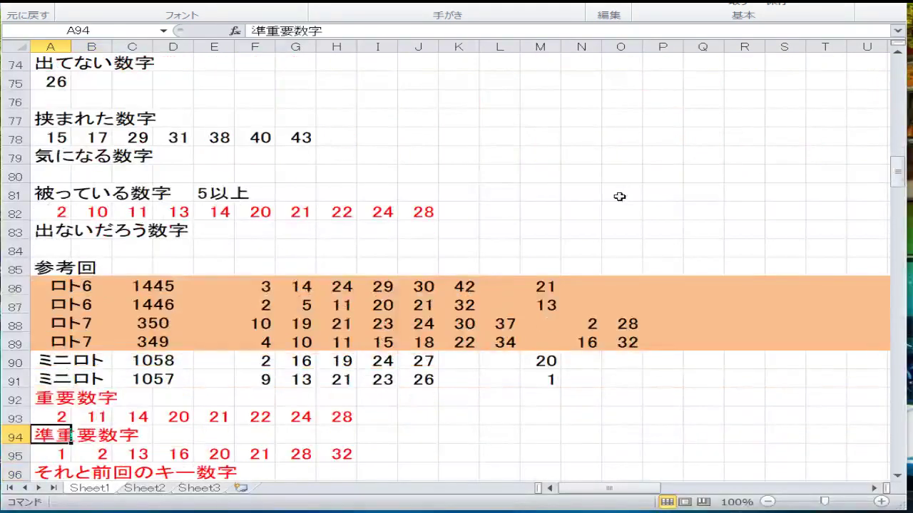
- Copy the six result rows in A9 to O14 into the 参考回 section from A86, replacing the existing contents
scroll(492, 270, "up", 11)
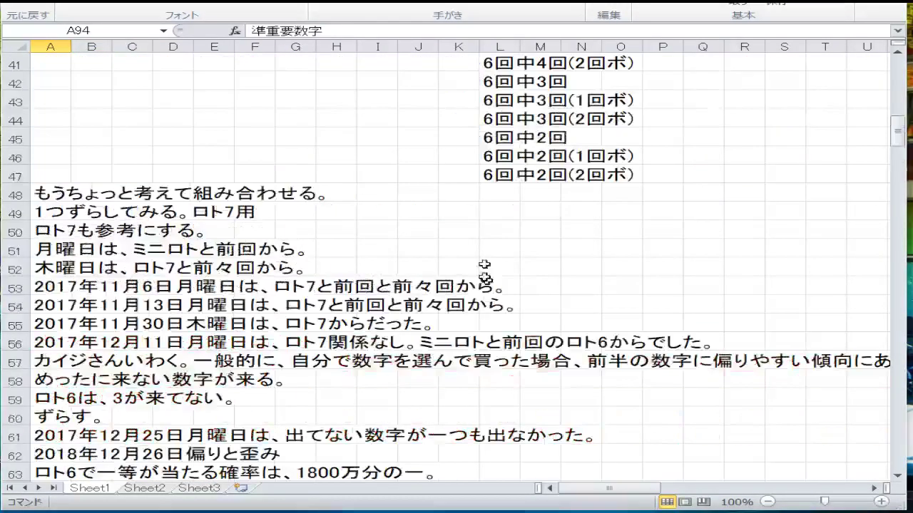
scroll(485, 271, "up", 13)
left_click(633, 307)
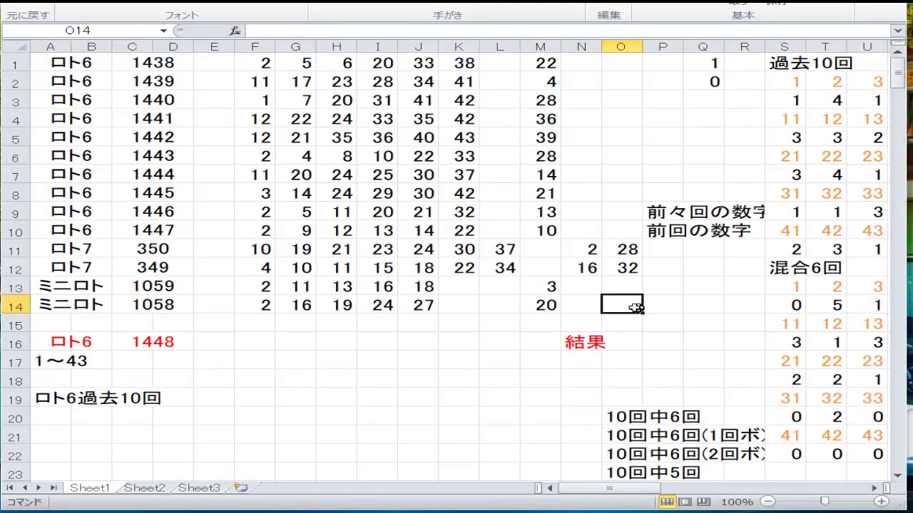
left_click_drag(635, 308, 65, 212)
right_click(64, 212)
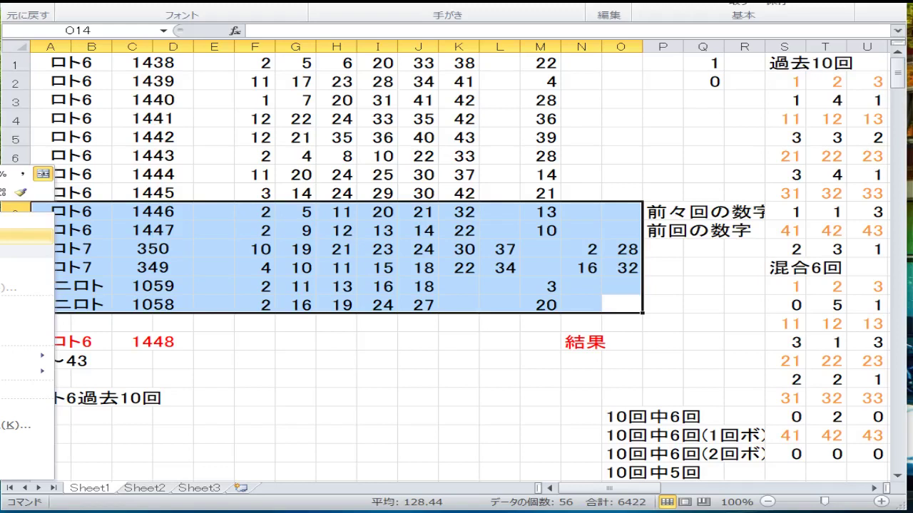
key("c")
scroll(275, 356, "down", 20)
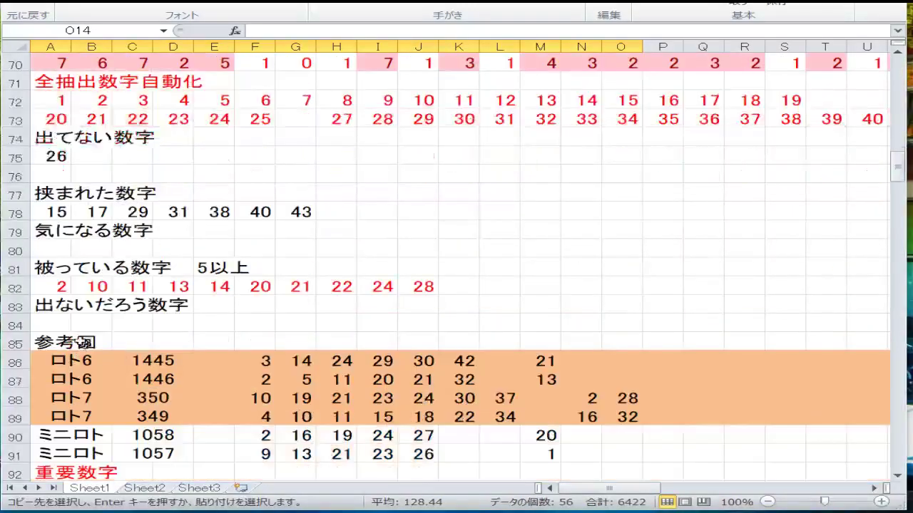
right_click(71, 360)
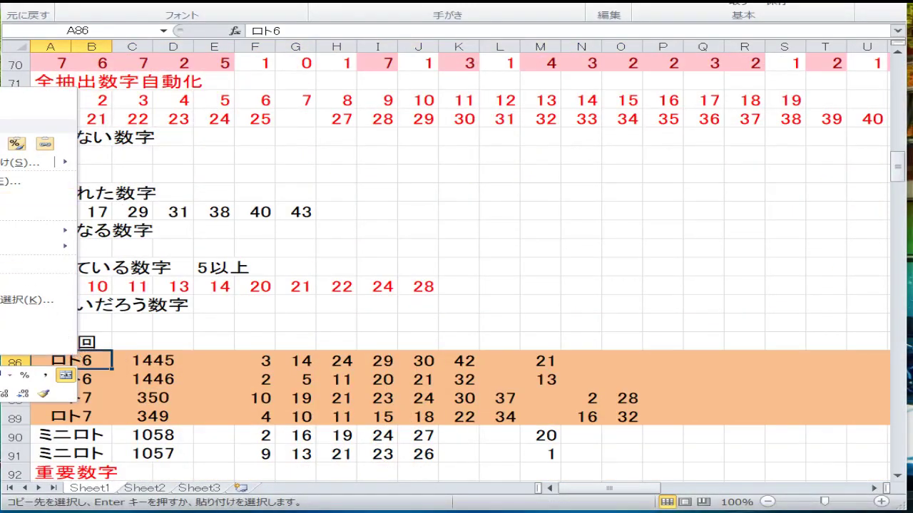
left_click(15, 144)
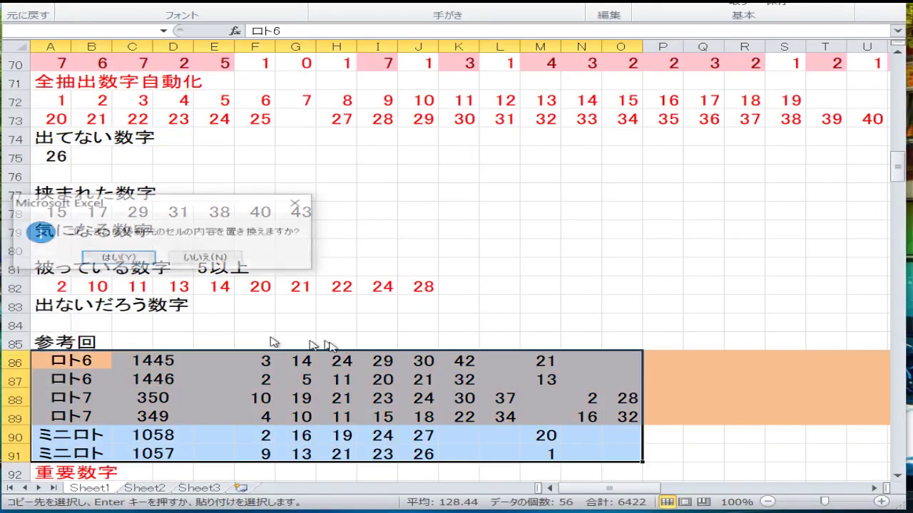
left_click(132, 261)
- Fill rows 86 to 89 of the 参考回 section with the light orange theme colour
left_click_drag(16, 362, 14, 417)
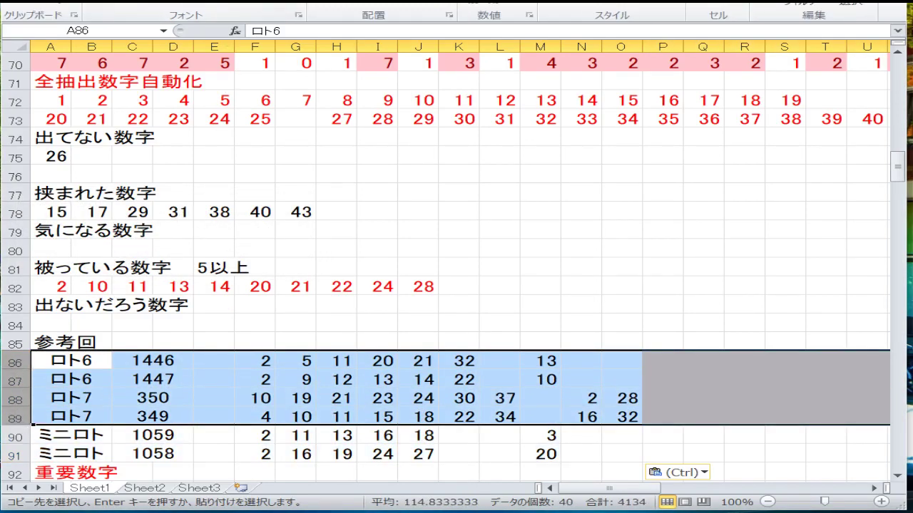
left_click(235, 6)
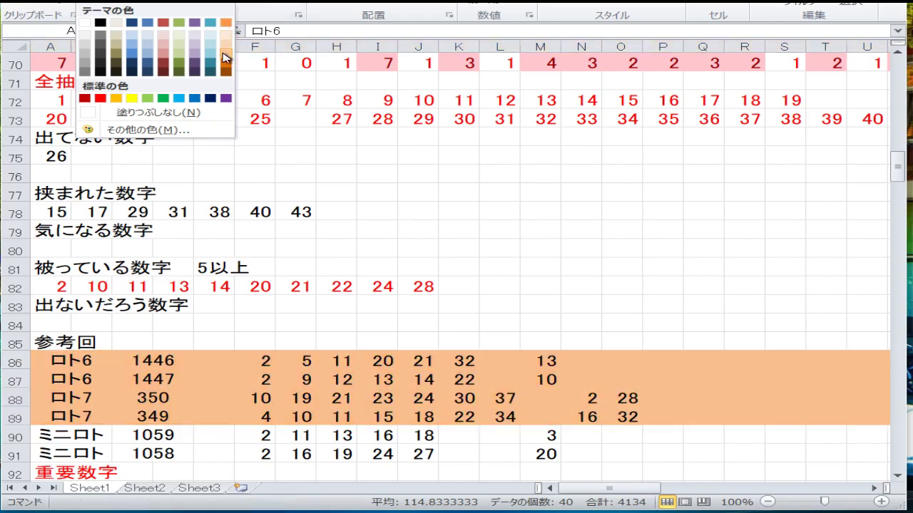
left_click(195, 51)
- Copy the 被っている数字 5以上 list in A82 to L82 into the 重要数字 row starting at A93
scroll(284, 211, "down", 4)
left_click(172, 264)
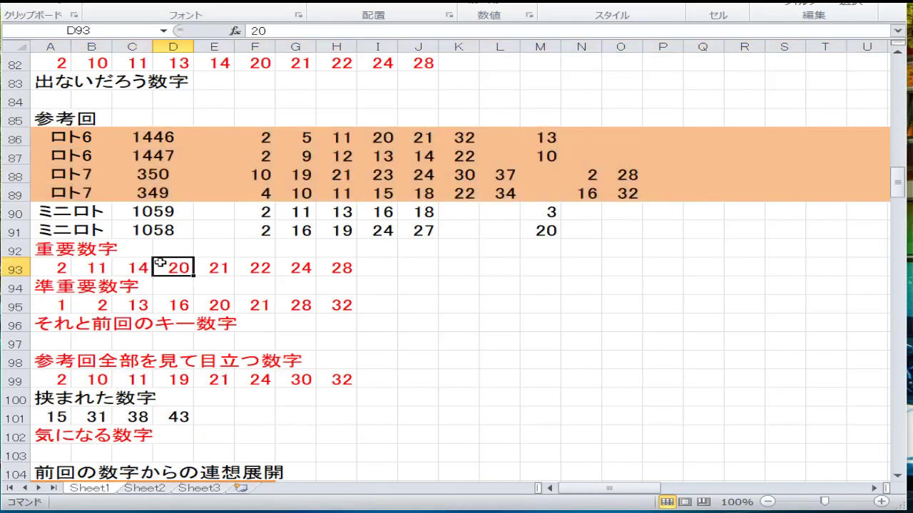
scroll(171, 214, "up", 2)
left_click_drag(59, 175, 517, 168)
right_click(443, 169)
left_click(413, 193)
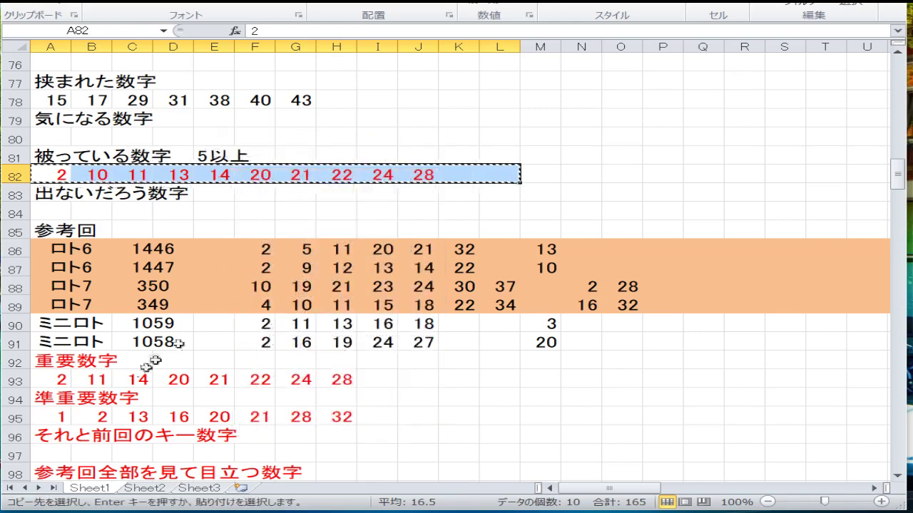
right_click(60, 380)
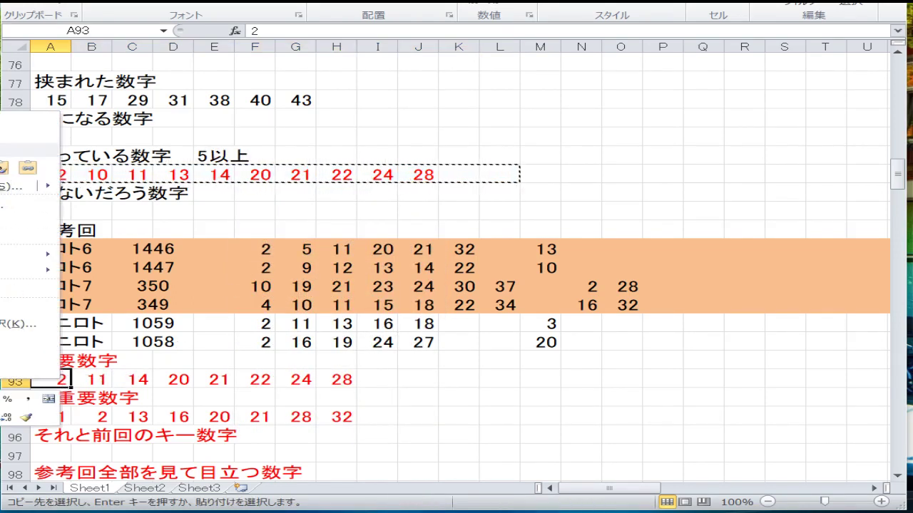
left_click(4, 167)
- Enter 2, 3 and 10 in A95 to C95 of the 準重要数字 list
scroll(97, 266, "down", 2)
left_click(63, 305)
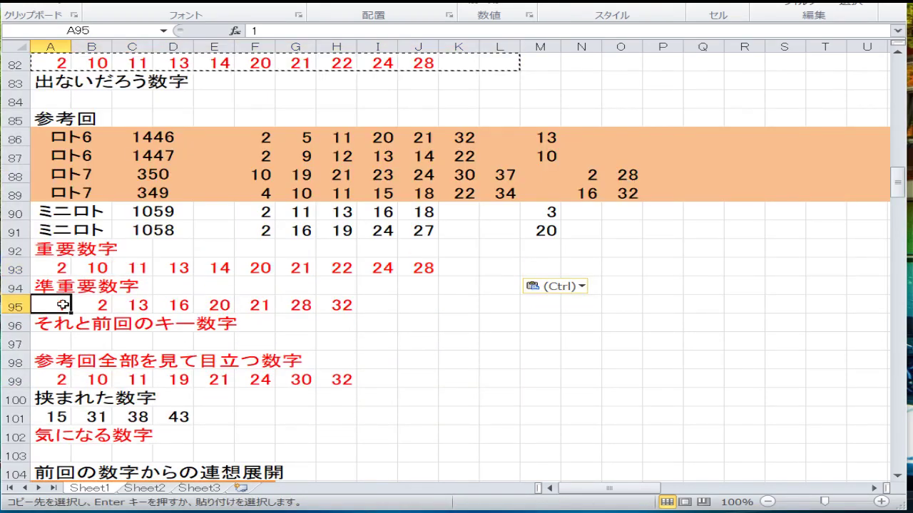
type("2")
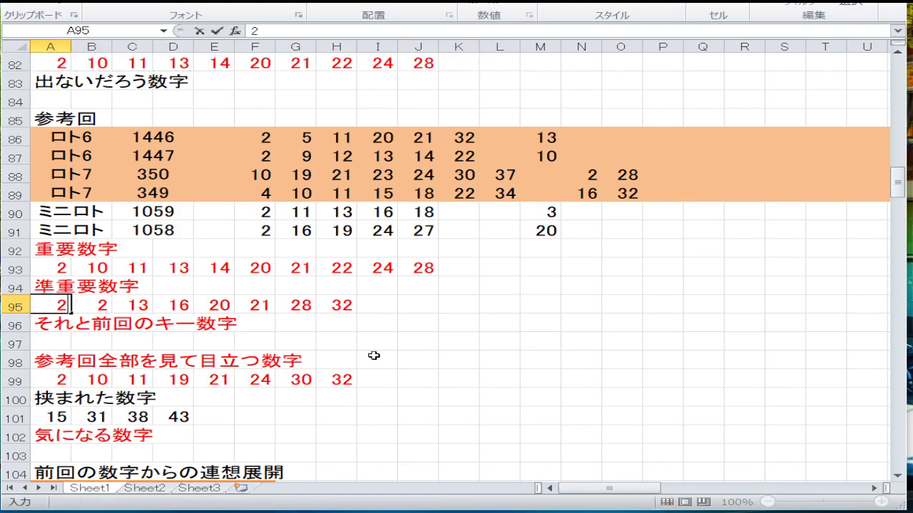
key("Tab")
type("3")
key("Tab")
type("10")
key("Tab")
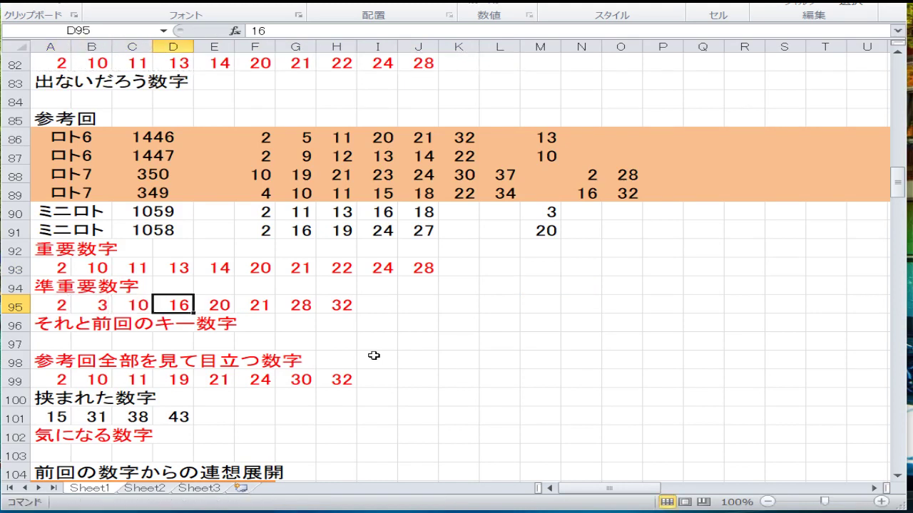
- Enter 13 and 16 in D95 and E95 of the 準重要数字 list
type("16")
key("Tab")
key("shift+Tab")
type("13")
key("Tab")
type("16")
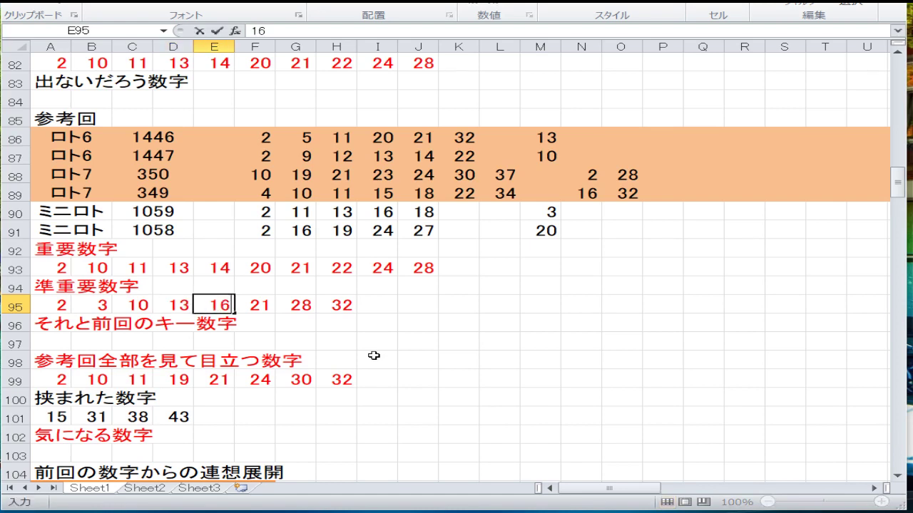
key("Tab")
- Continue the 準重要数字 list with 20, 28 and 32 in F95 to H95
type("28")
key("Tab")
type("3")
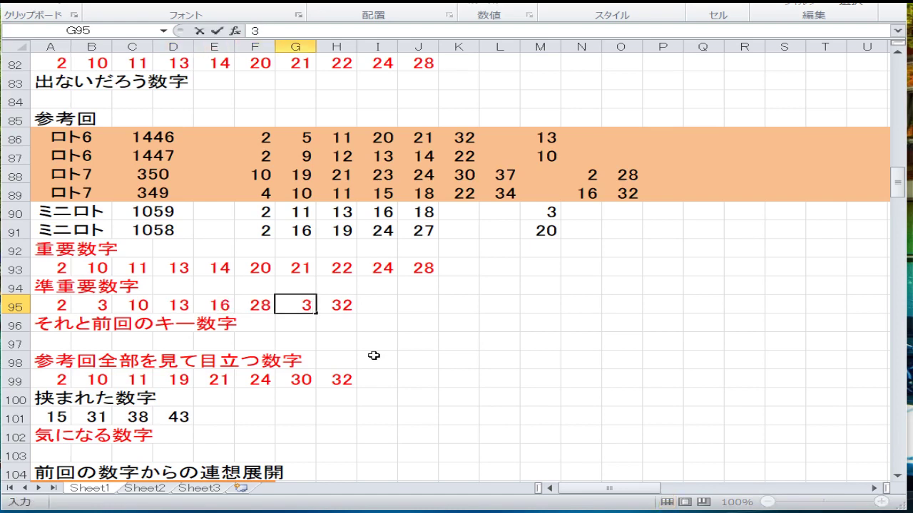
key("shift+Tab")
type("20")
key("Tab")
type("28")
key("Tab")
type("32")
key("Tab")
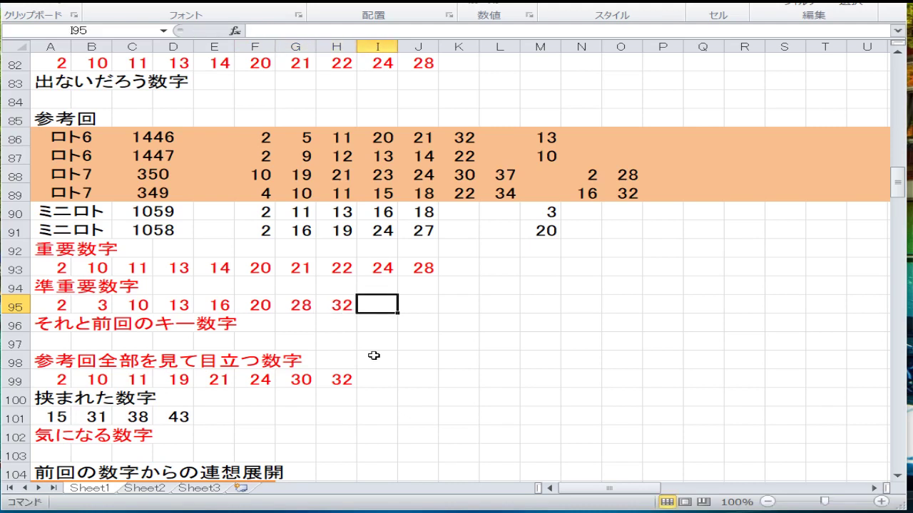
- Finish the 準重要数字 list with 34 in I95 and 37 in J95
type("34")
key("Tab")
type("3")
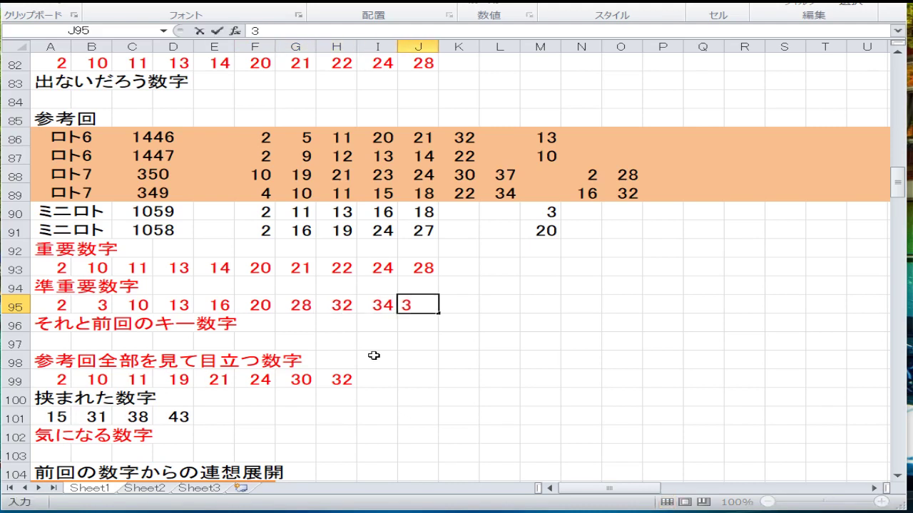
key("Return")
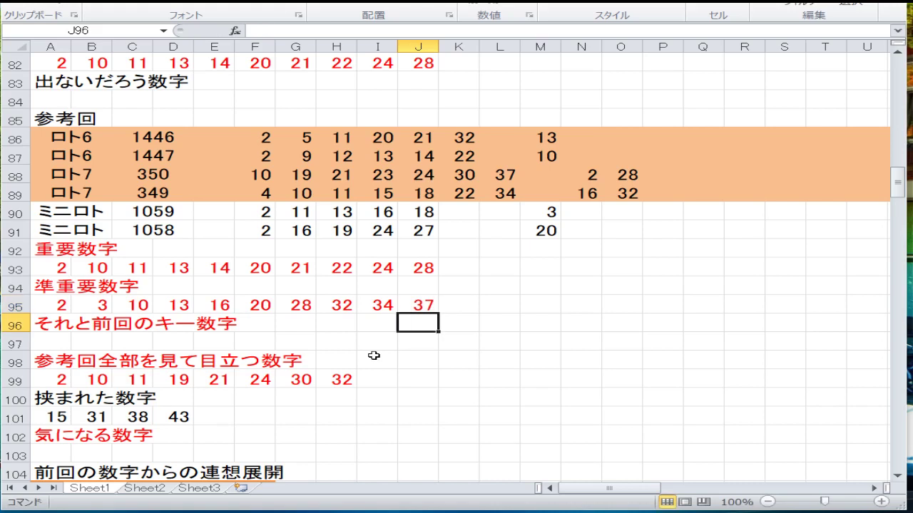
- Enter 10, 11 and 13 in B99 to D99 of the 参考回全部を見て目立つ数字 list
key("Left")
key("Left")
key("Left")
key("Left")
key("Left")
key("Left")
key("Left")
key("Left")
key("Left")
key("Down")
key("Down")
key("Down")
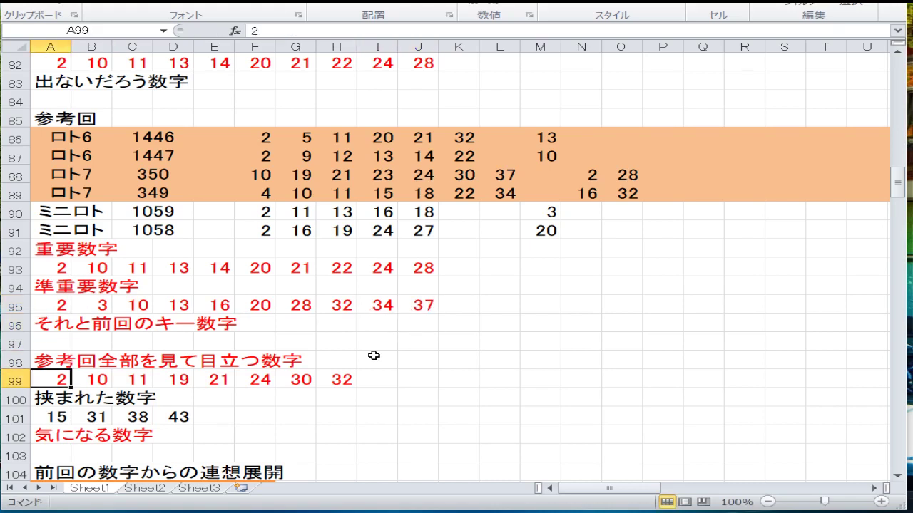
key("Right")
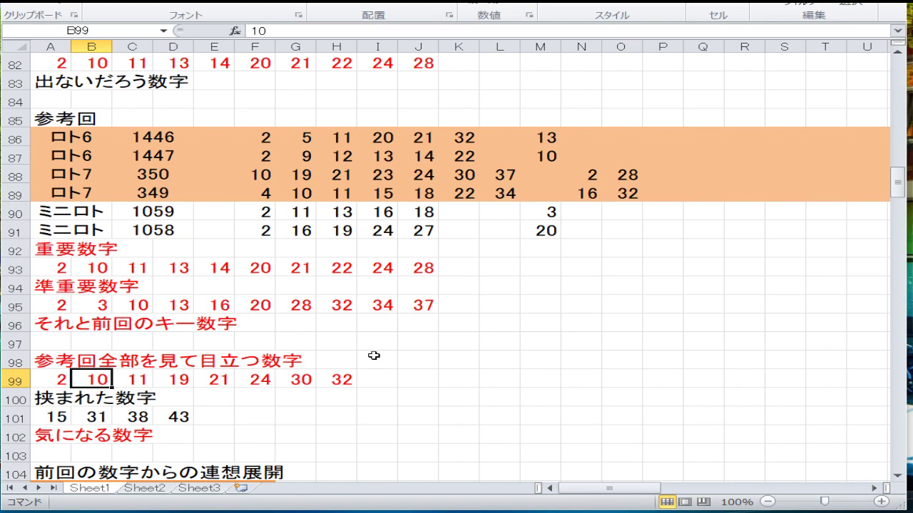
type("10")
key("Right")
type("11")
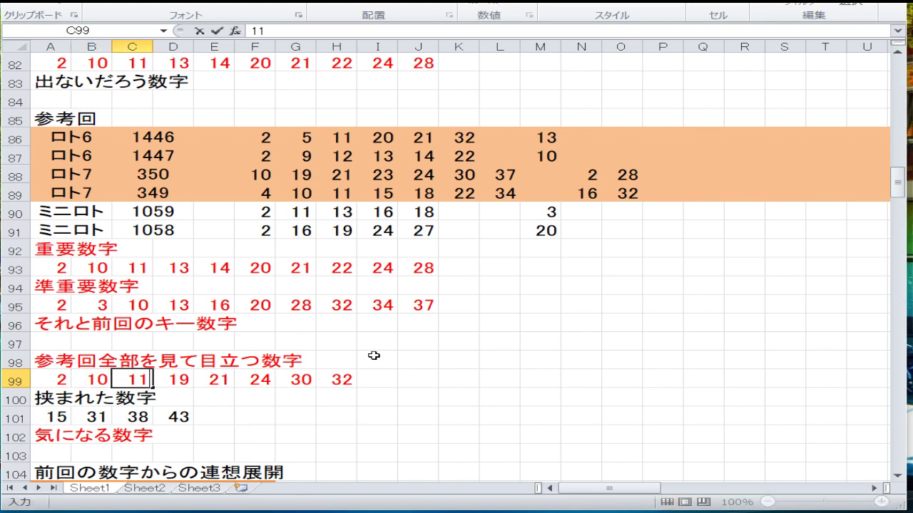
key("Right")
type("13")
key("Right")
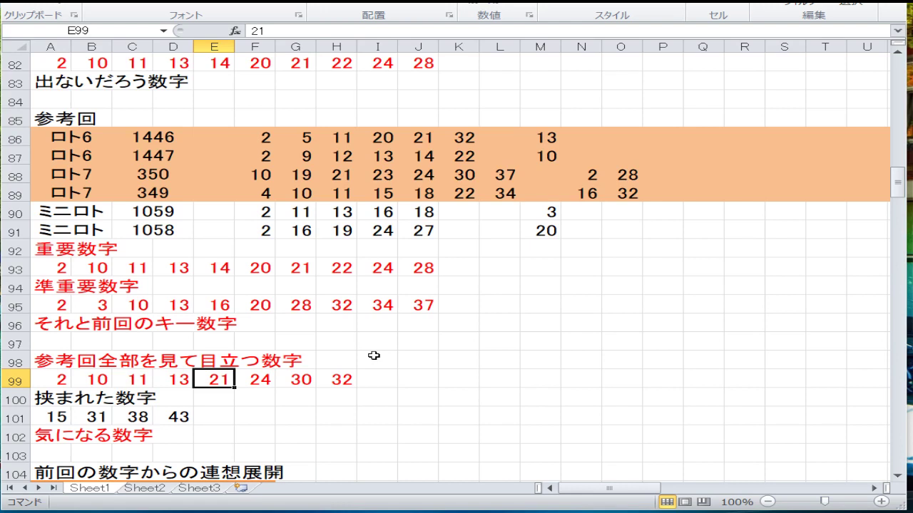
- Enter 21 in E99 and 24 in F99 of the 参考回全部を見て目立つ数字 list
type("24")
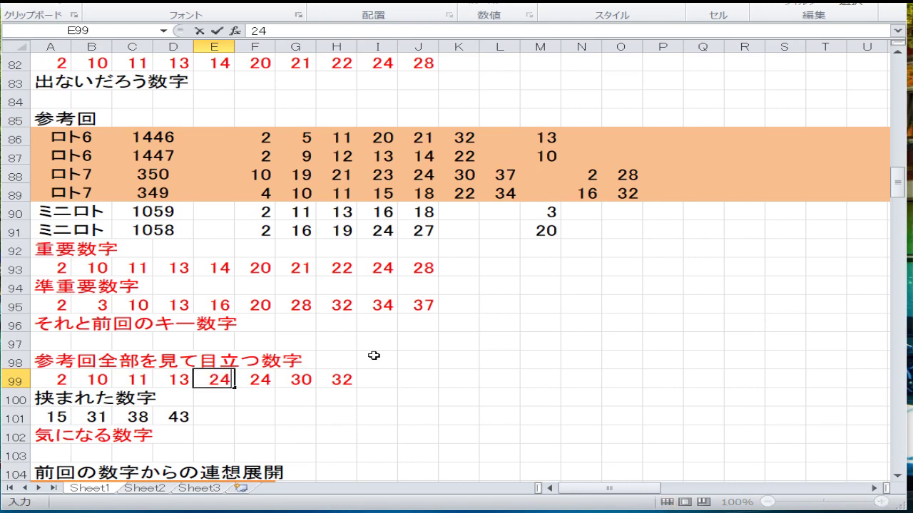
key("Right")
key("Left")
type("21")
key("Right")
type("24")
key("Right")
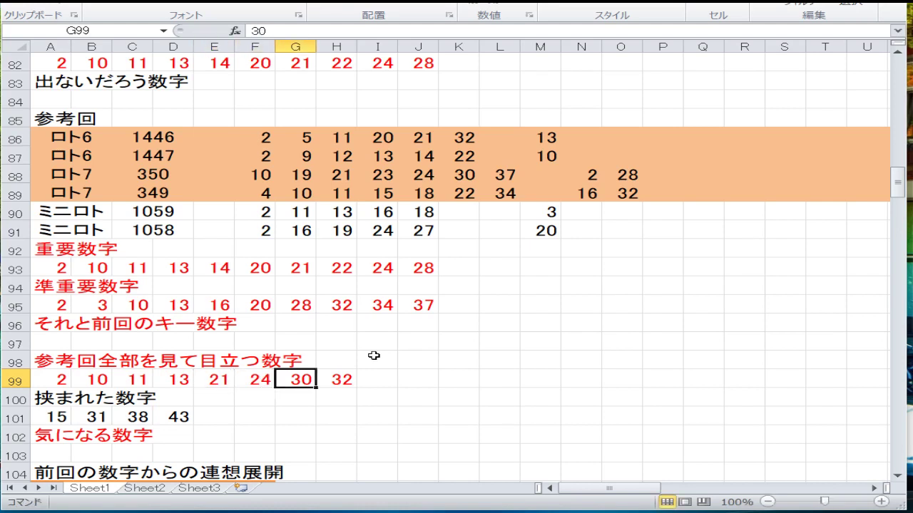
- Set F99 to 22 and complete the 参考回全部を見て目立つ数字 list with 24 in G99 and 32 in H99
key("Left")
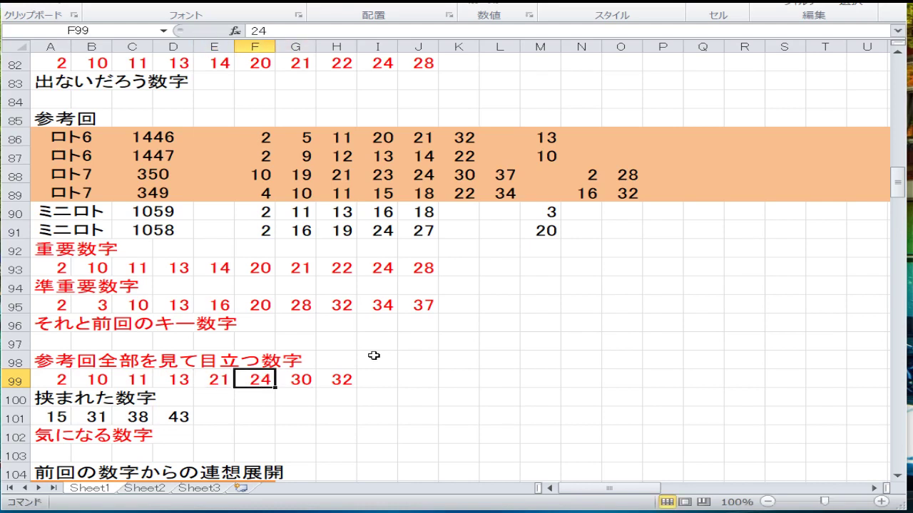
type("22")
key("Right")
type("2")
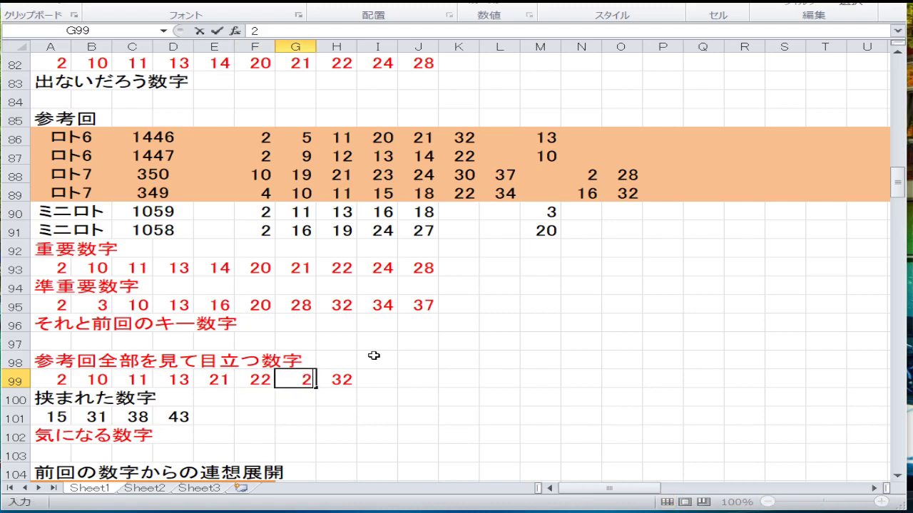
type("4")
key("Right")
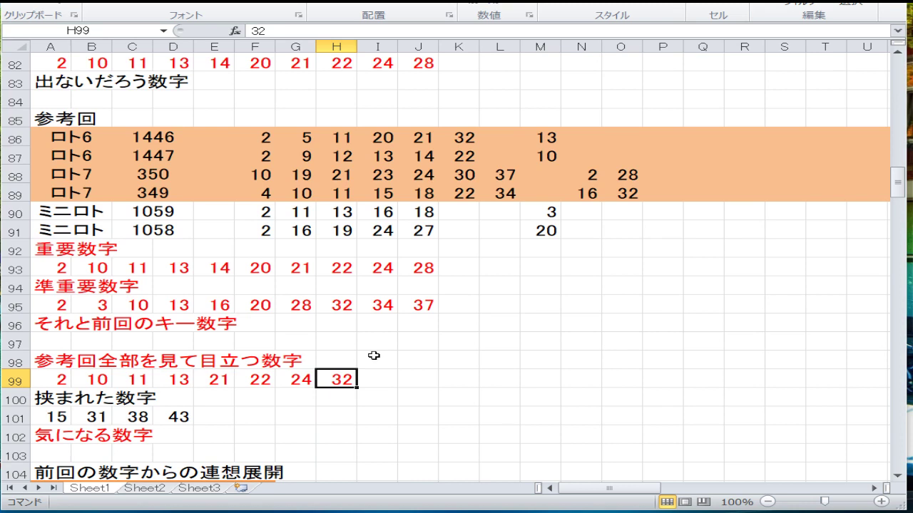
type("3")
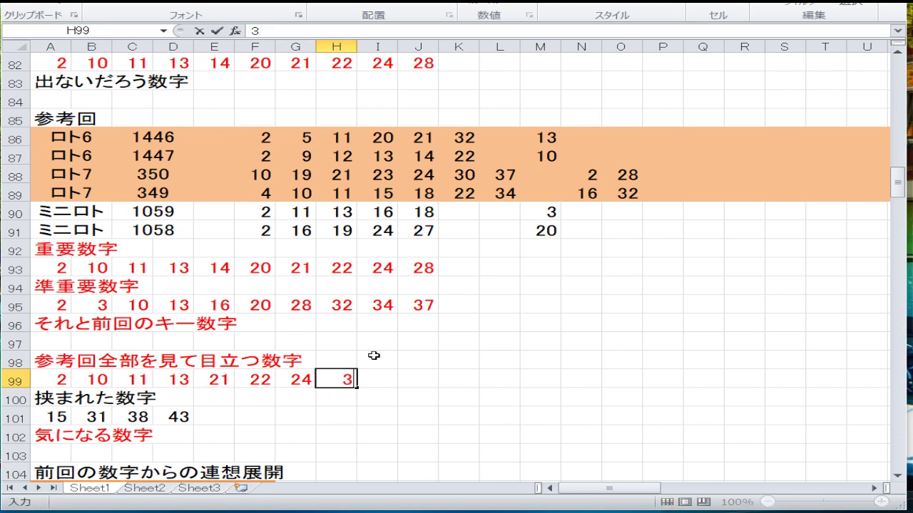
key("Return")
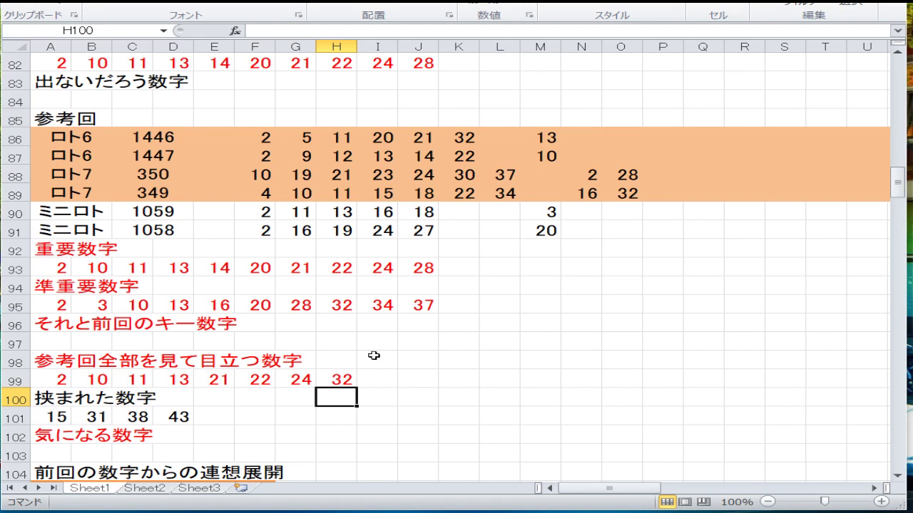
- Copy the 挟まれた数字 row A78:I78 and paste it over the lower 挟まれた数字 list starting at A101
key("Left")
key("Home")
key("Down")
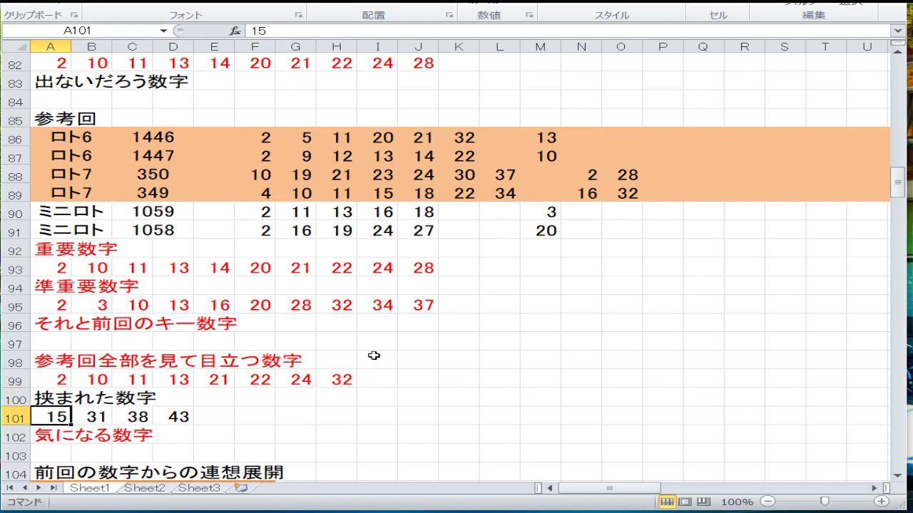
scroll(399, 335, "up", 3)
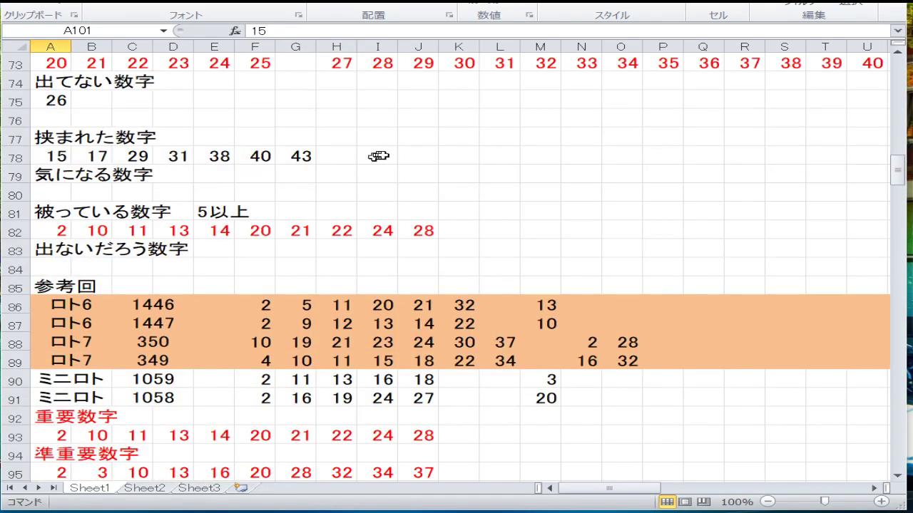
left_click_drag(378, 156, 43, 154)
right_click(95, 157)
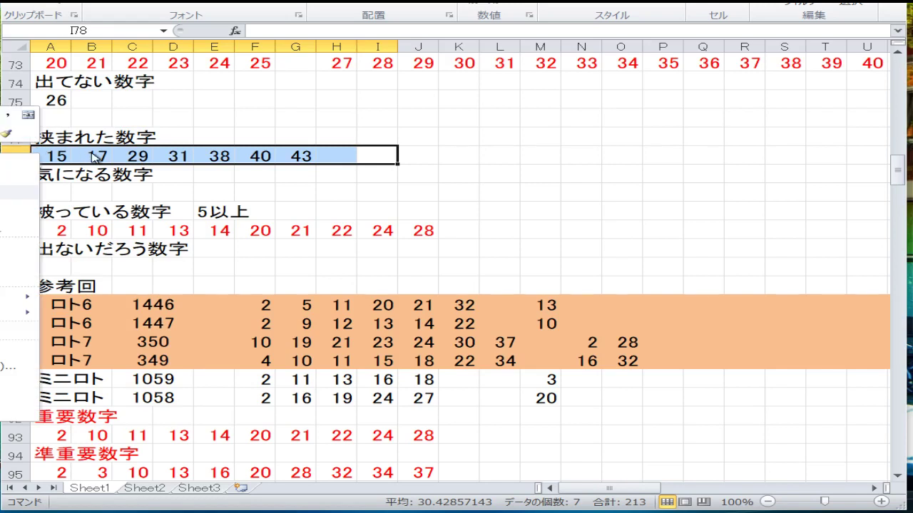
left_click(20, 174)
scroll(113, 260, "down", 6)
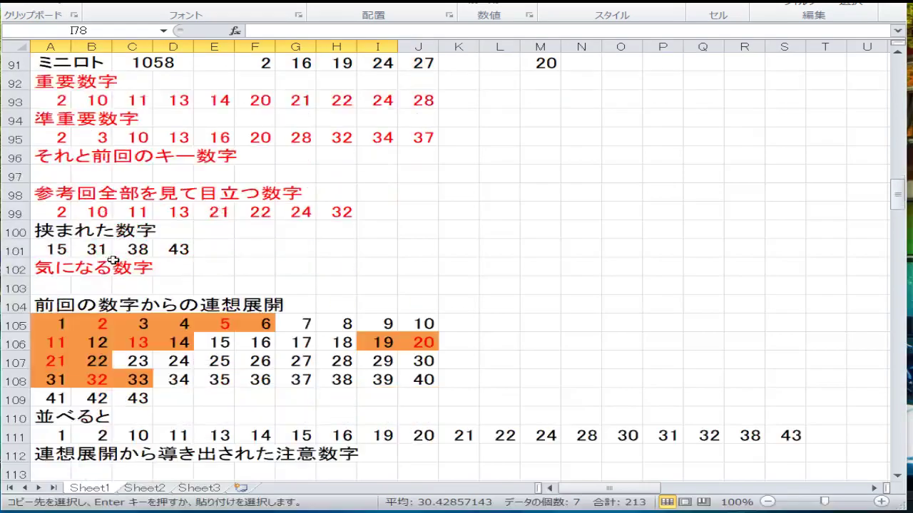
right_click(57, 249)
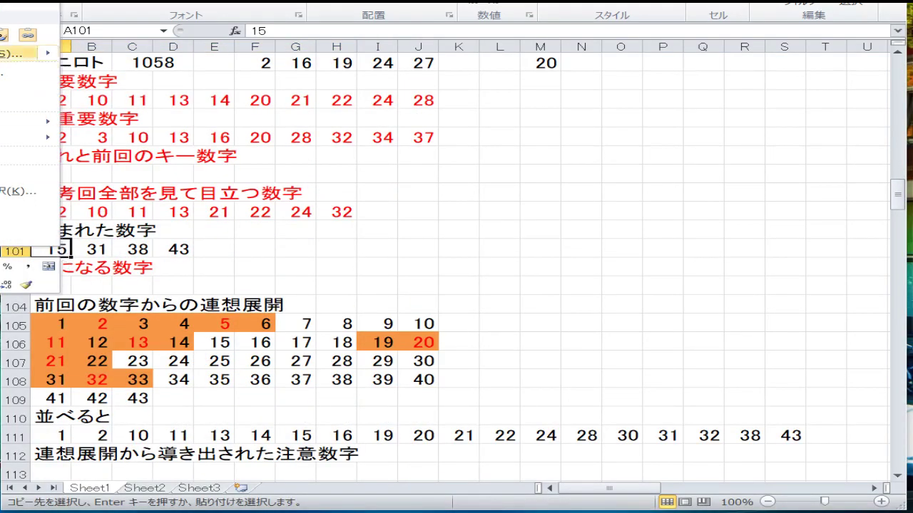
left_click(4, 34)
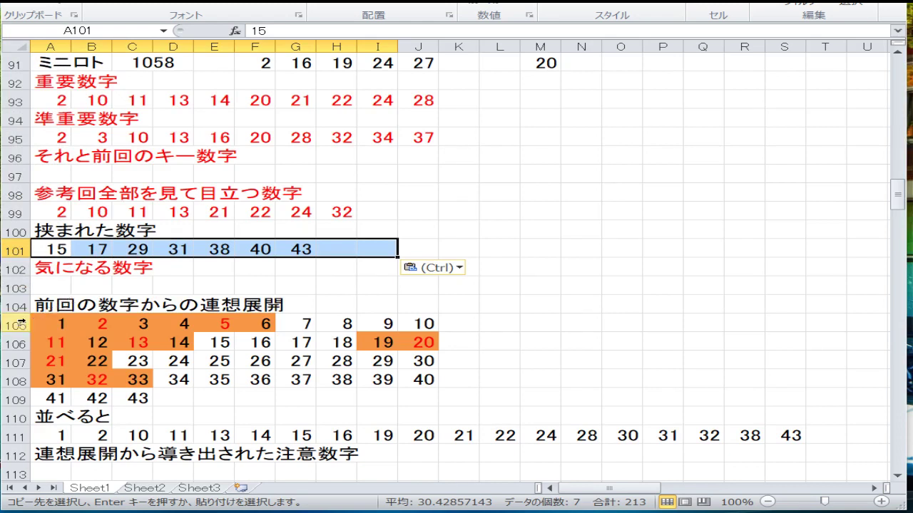
- Reset rows 105 to 109 of the 前回の数字からの連想展開 grid to black text with no fill
left_click_drag(19, 326, 20, 400)
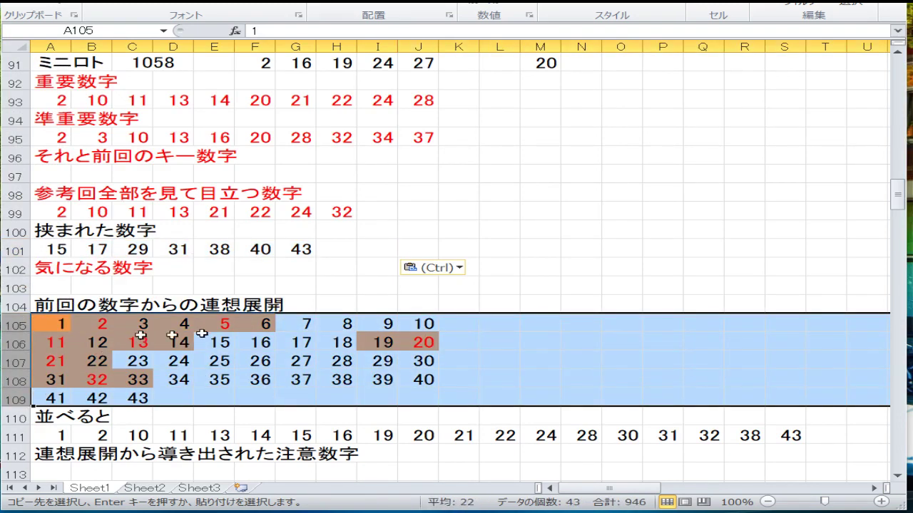
left_click(253, 6)
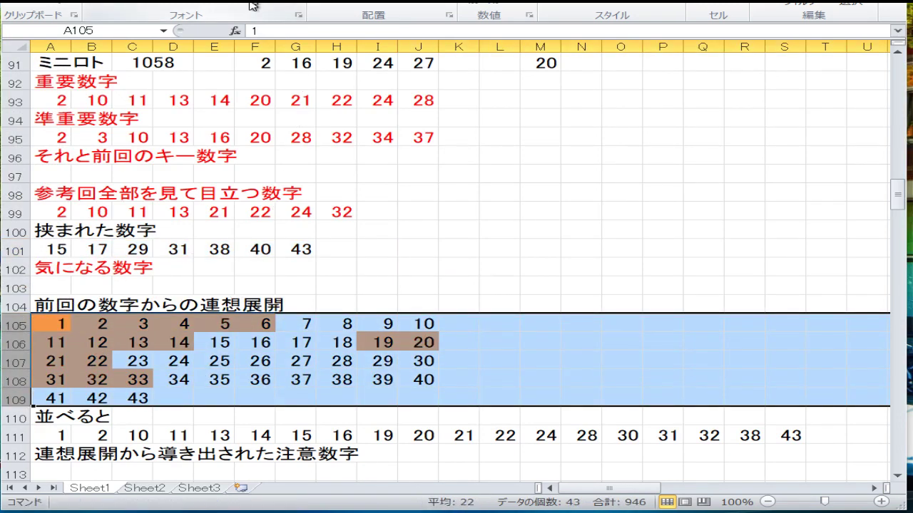
left_click(241, 4)
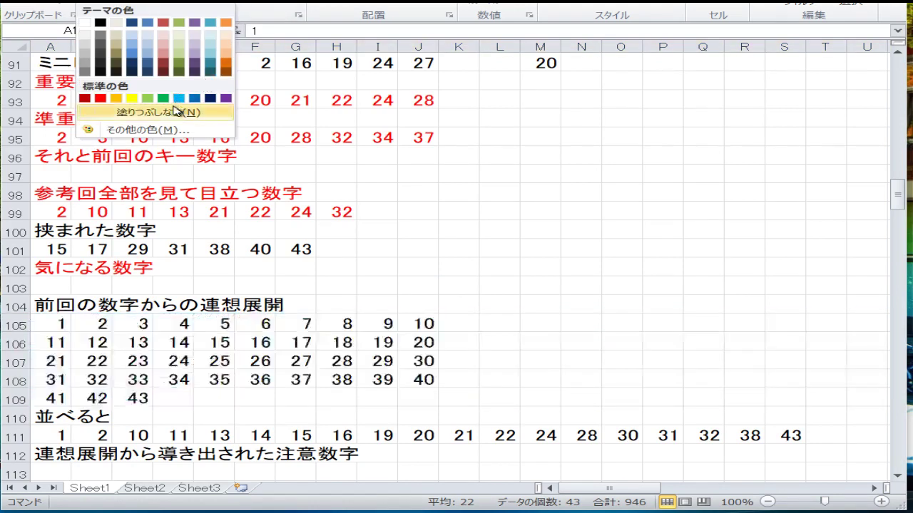
left_click(171, 113)
left_click(303, 348)
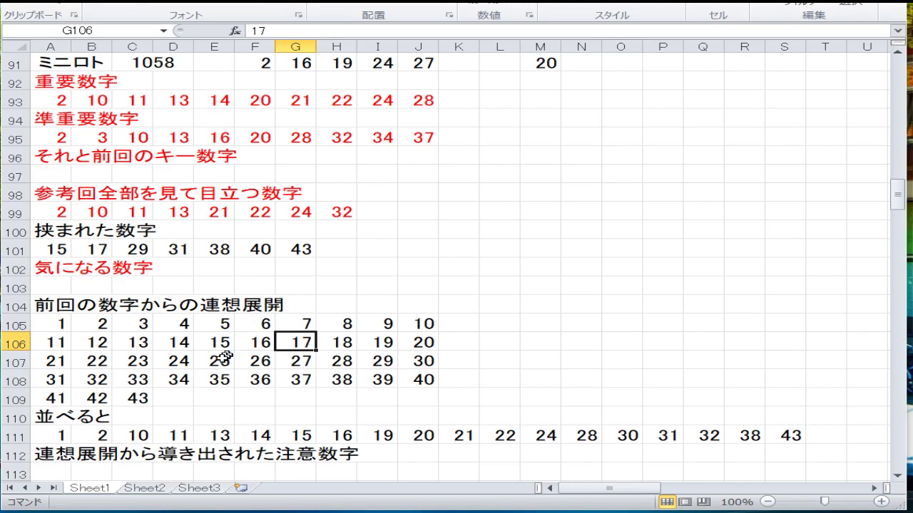
- Colour the numbers 2, 9, 10, 12, 13, 14 and 22 red in the 前回の数字からの連想展開 grid
left_click(105, 324)
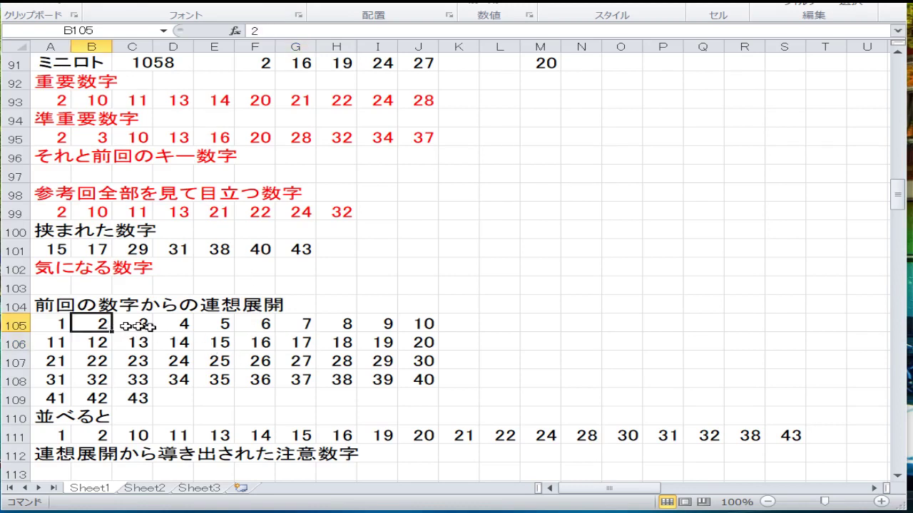
left_click(376, 327, "ctrl")
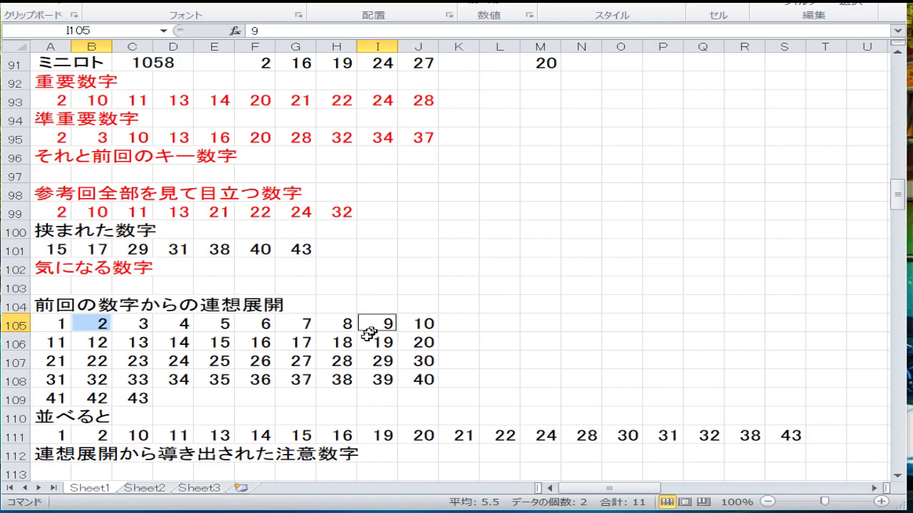
left_click(103, 342, "ctrl")
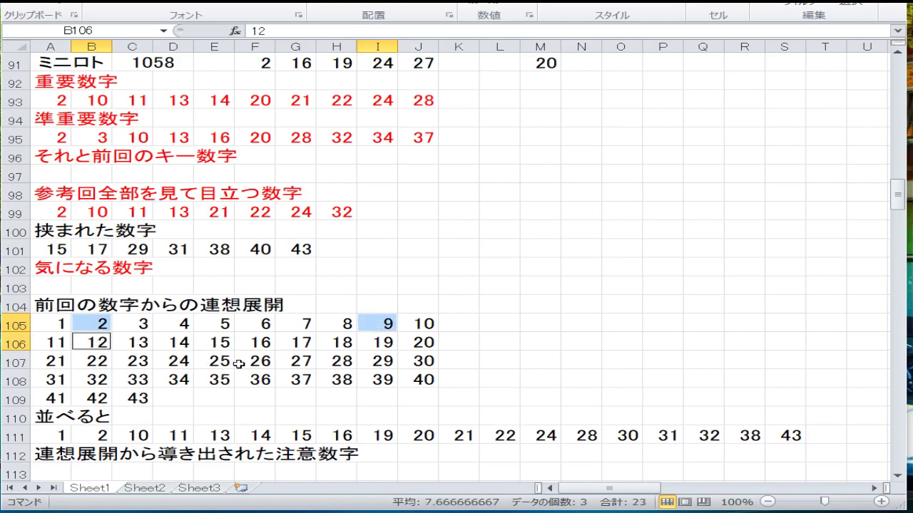
left_click_drag(139, 344, 179, 343)
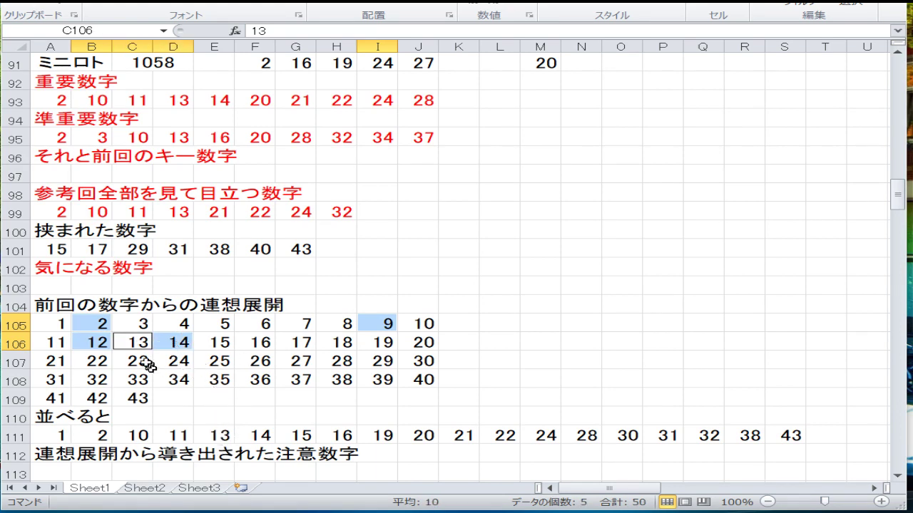
left_click(98, 361, "ctrl")
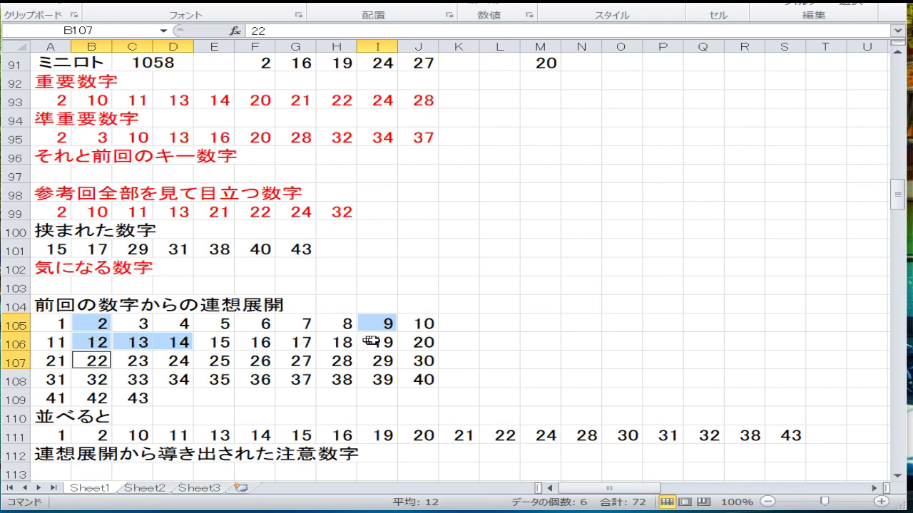
left_click(411, 326, "ctrl")
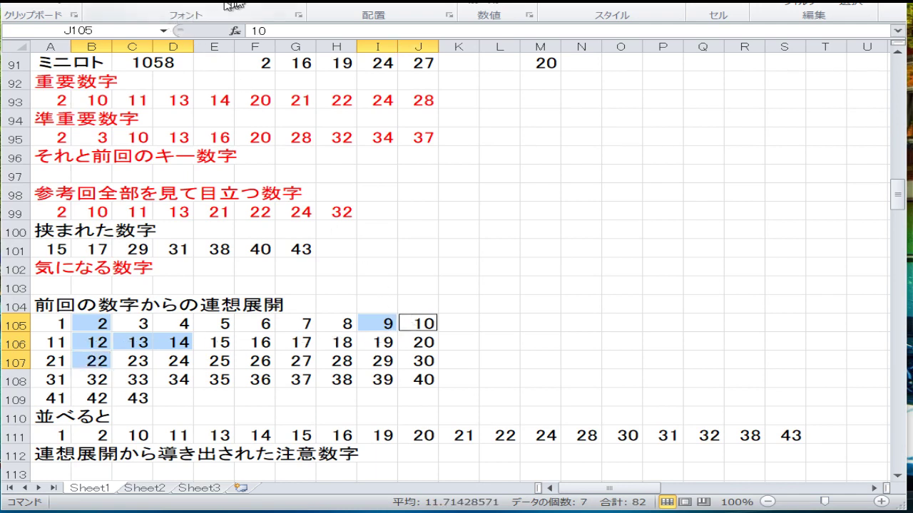
left_click(264, 5)
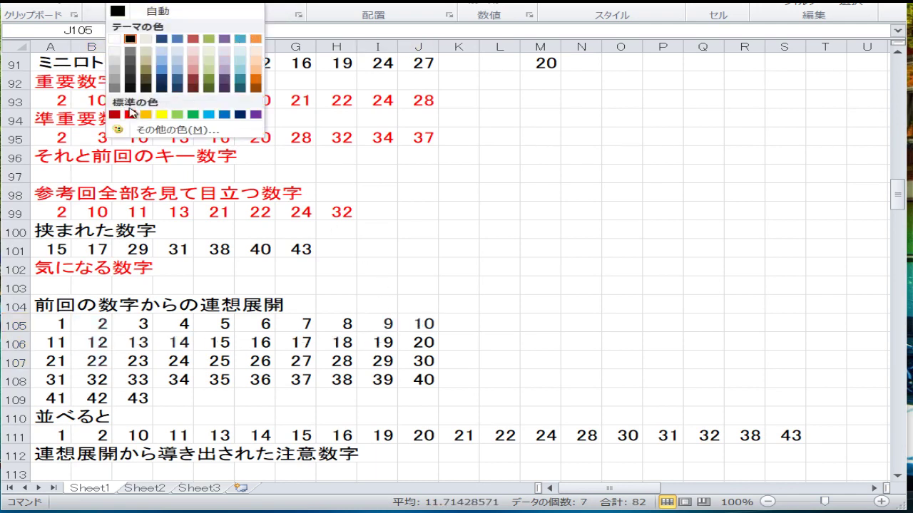
left_click(130, 112)
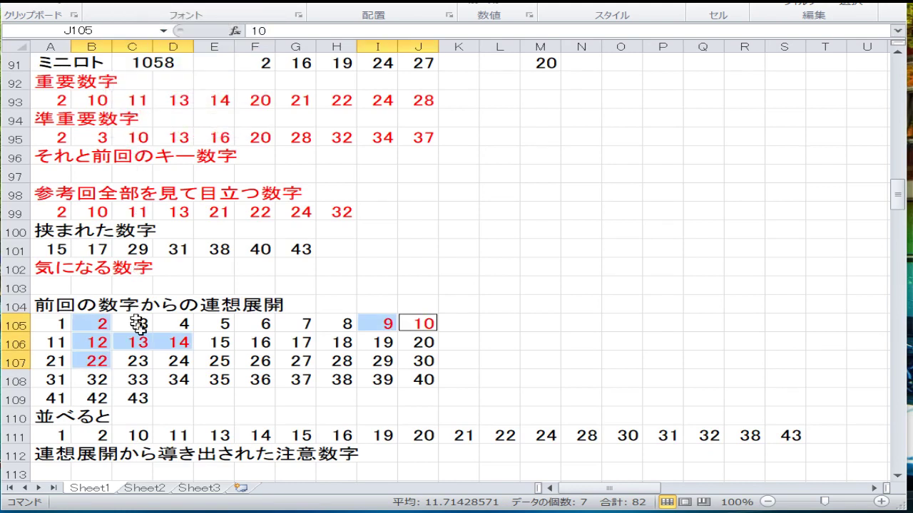
- Fill the cells 1–3, 8–10, 11–15 and 21–23 of the 前回の数字からの連想展開 grid with orange
left_click_drag(142, 328, 53, 325)
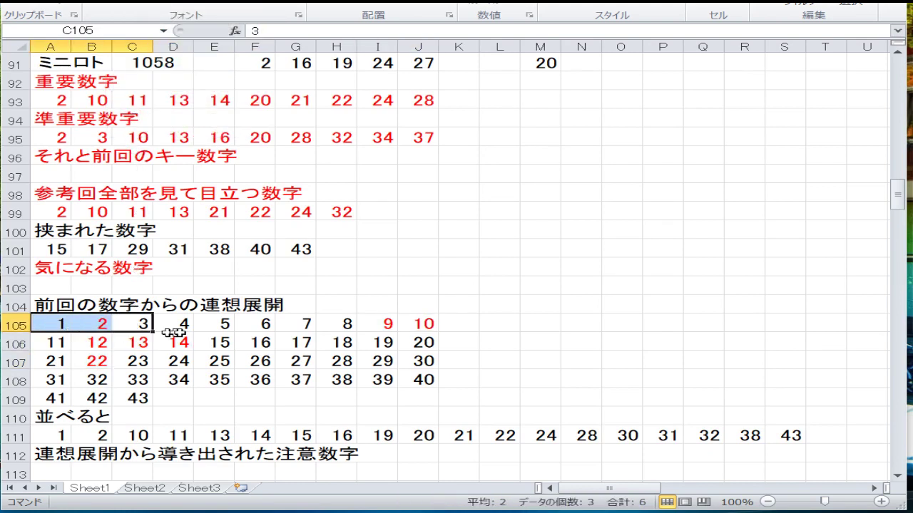
left_click(209, 343, "ctrl")
left_click_drag(208, 343, 62, 348)
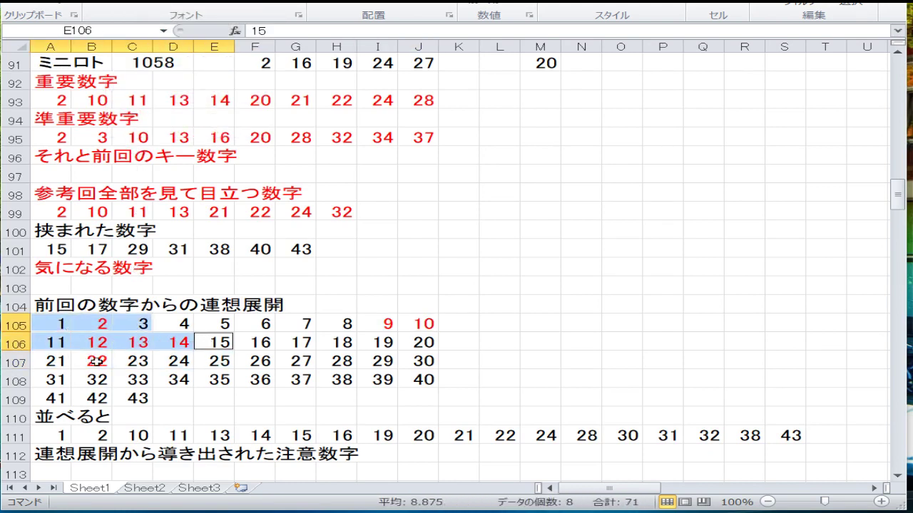
left_click_drag(124, 364, 57, 360)
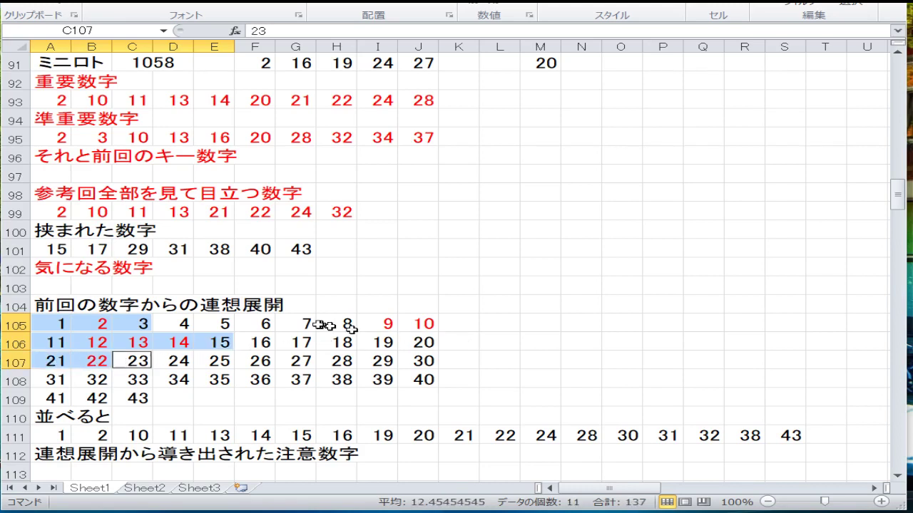
left_click_drag(324, 325, 402, 321)
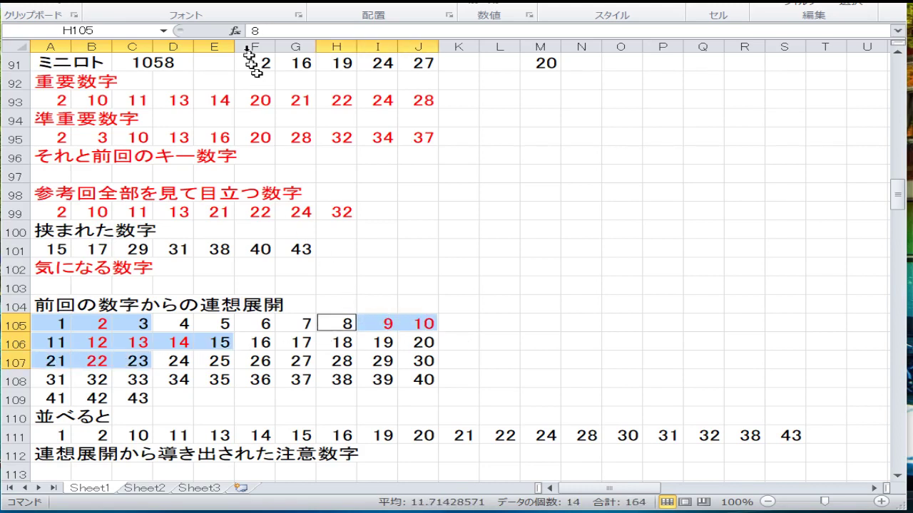
left_click(233, 7)
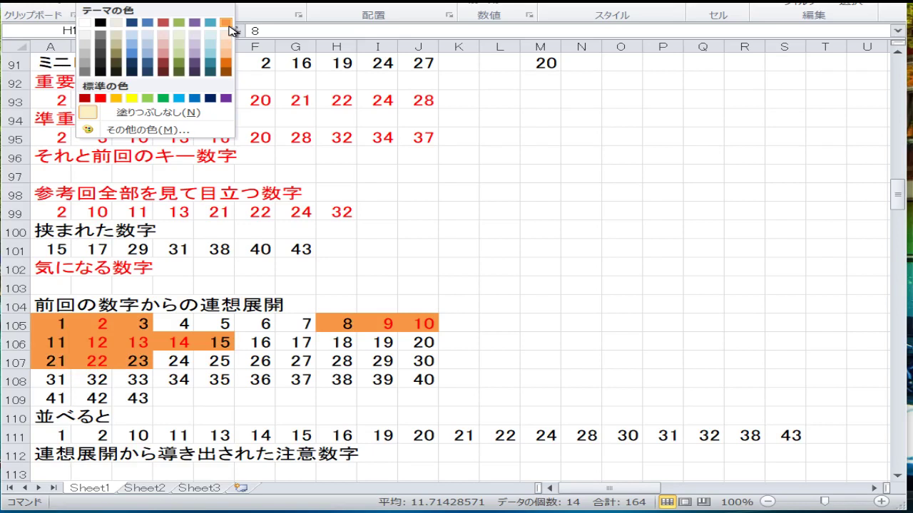
left_click(214, 22)
left_click(203, 325)
- Enter 2 in A111 and 3 in B111 of the 並べると list
scroll(199, 335, "down", 1)
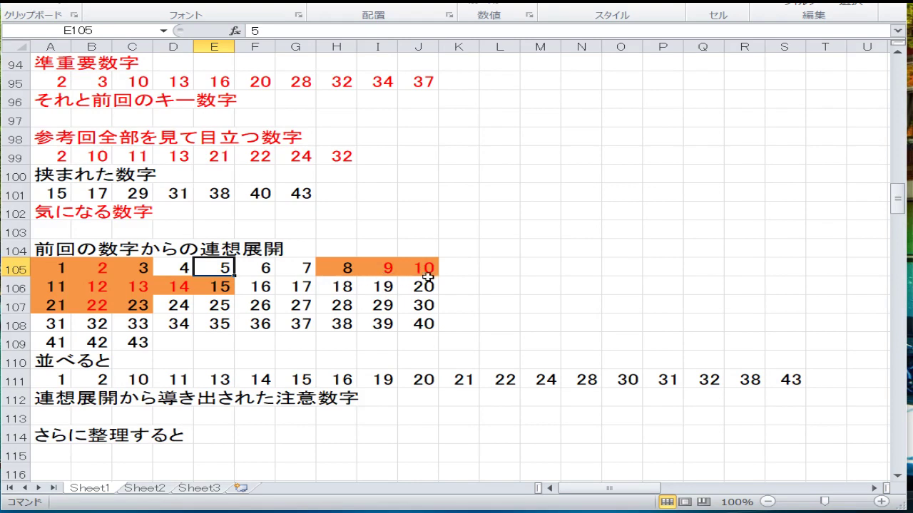
scroll(222, 343, "down", 2)
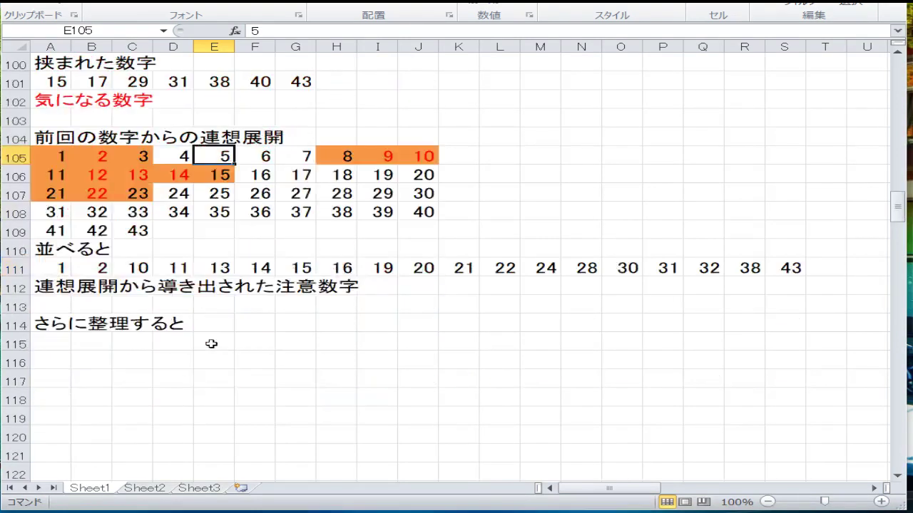
scroll(117, 288, "up", 3)
scroll(116, 289, "up", 1)
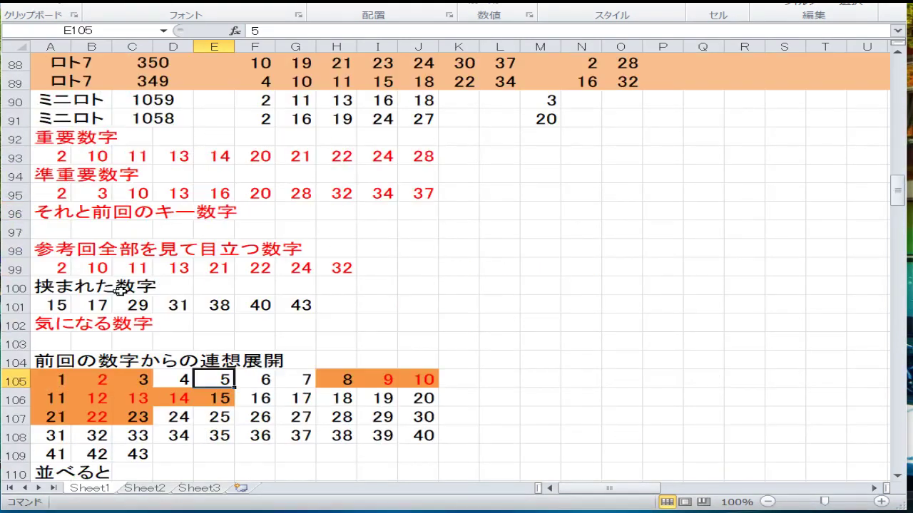
scroll(127, 296, "down", 1)
left_click_drag(62, 433, 96, 435)
key("shift+Left")
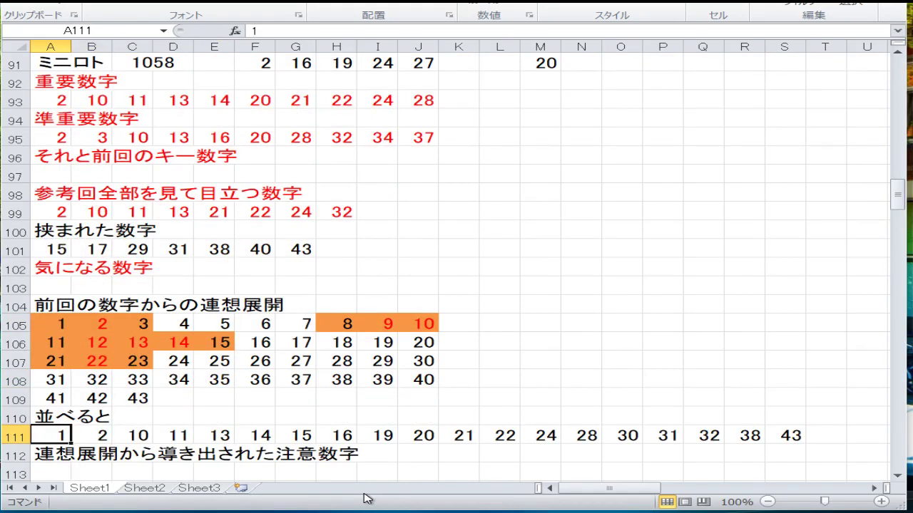
type("2")
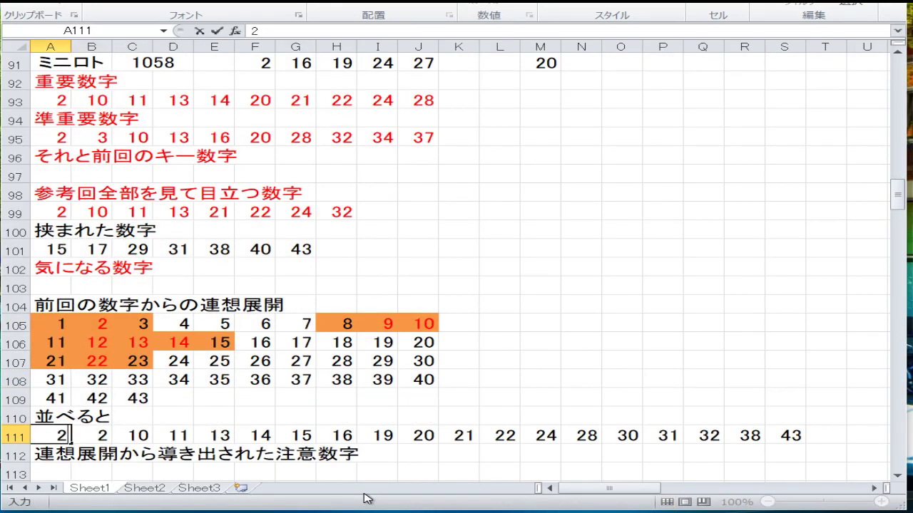
key("Tab")
type("3")
key("Tab")
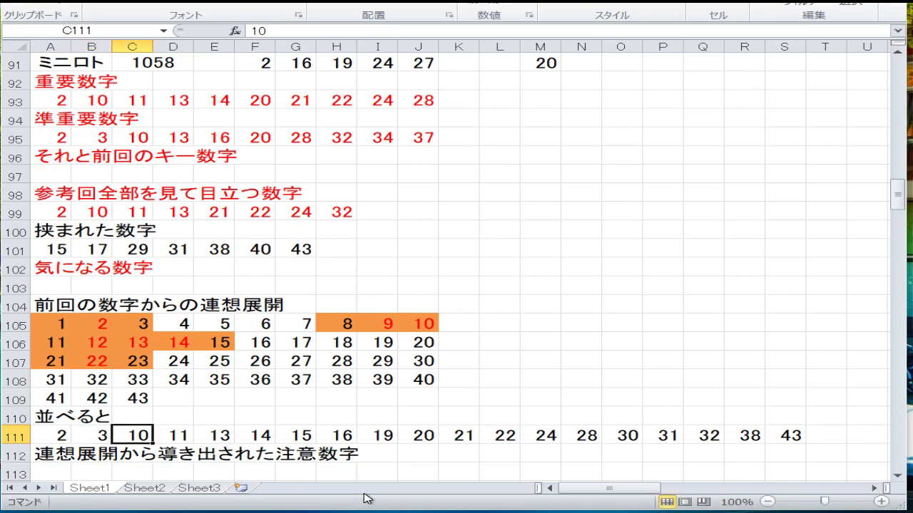
- Enter 10, 11 and 13 in C111 to E111 of the 並べると list
type("10")
key("Tab")
type("11")
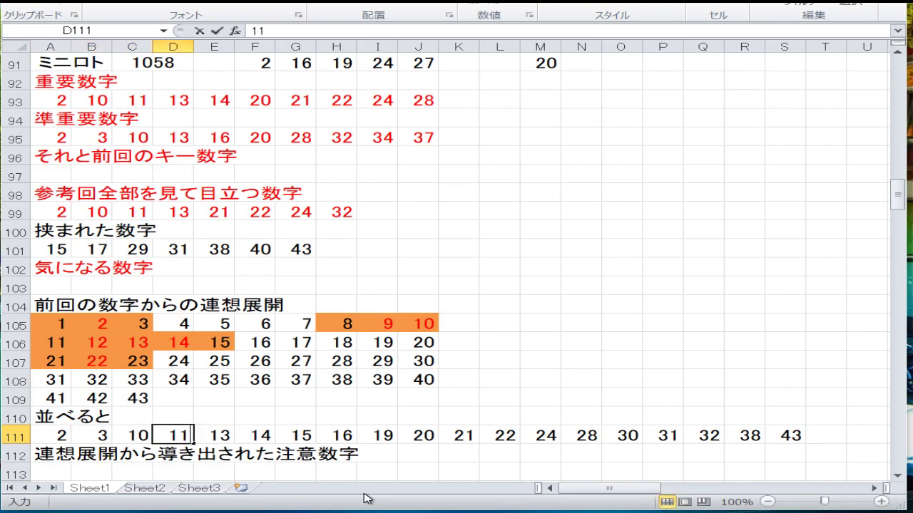
key("Tab")
type("13")
key("Tab")
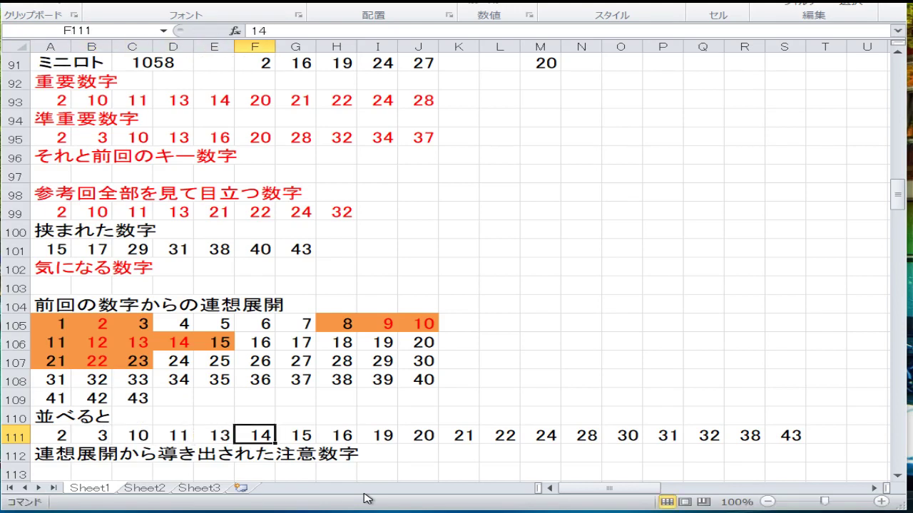
- Enter 14, 15, 16 and 17 in F111 to I111 of the 並べると list
type("14")
key("Tab")
type("15")
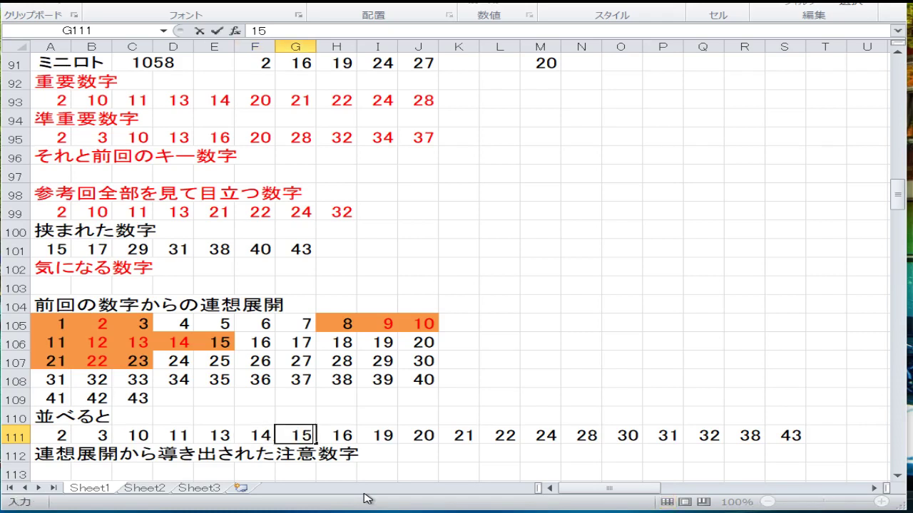
key("Tab")
type("16")
key("Tab")
type("17")
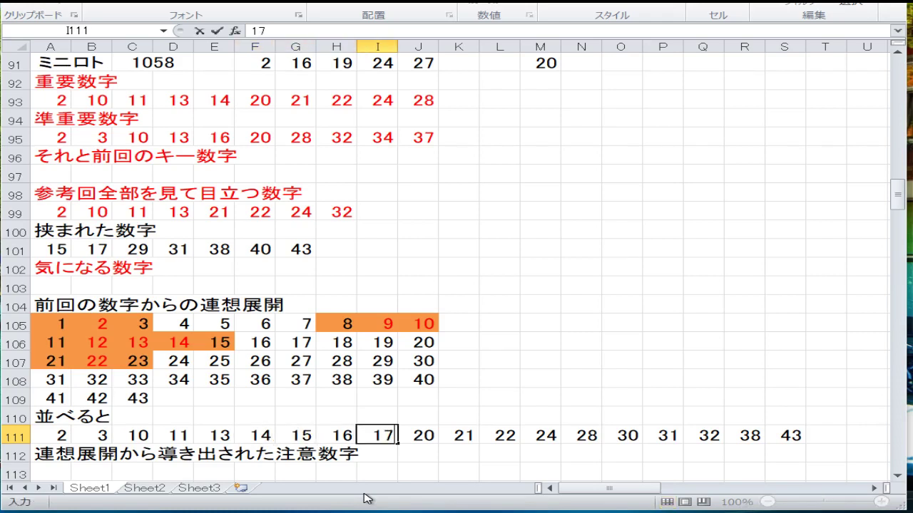
key("Tab")
- Enter 20, 21, 22 and 24 in J111 to M111 of the 並べると list
type("20")
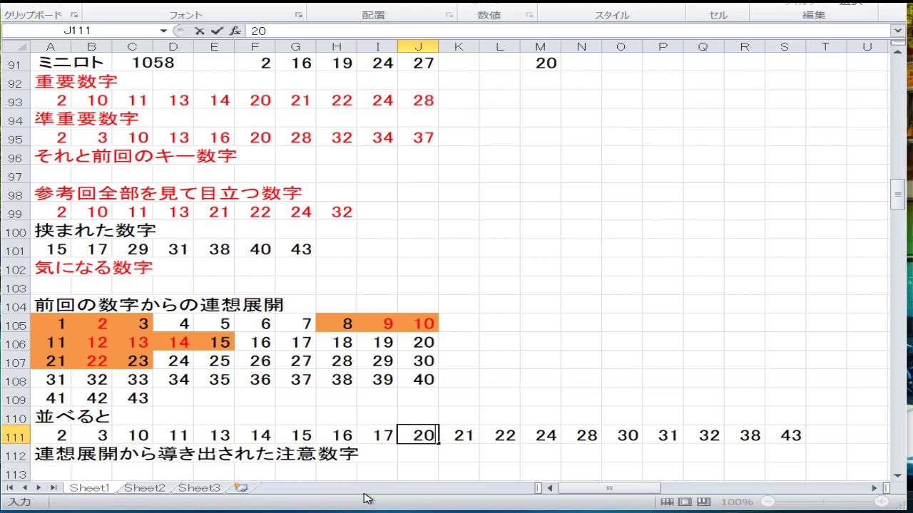
key("Tab")
type("21")
key("Tab")
type("22")
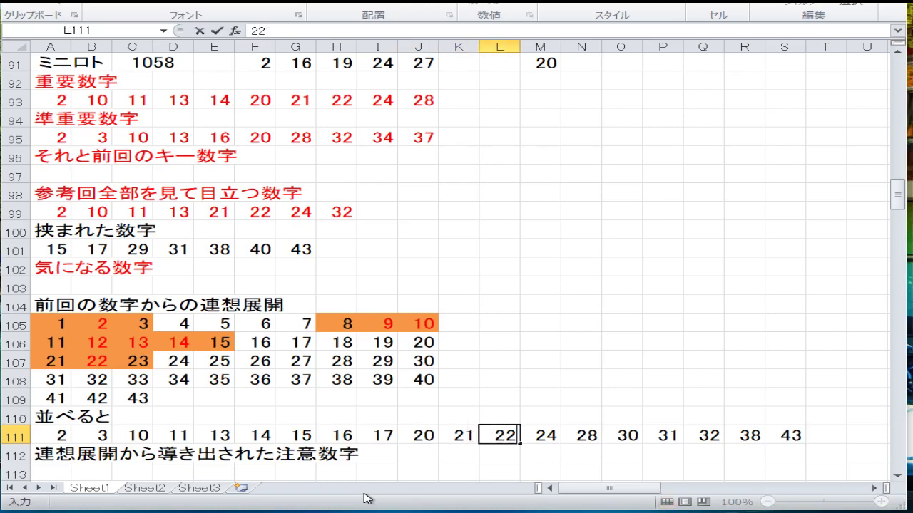
key("Tab")
type("24")
key("Tab")
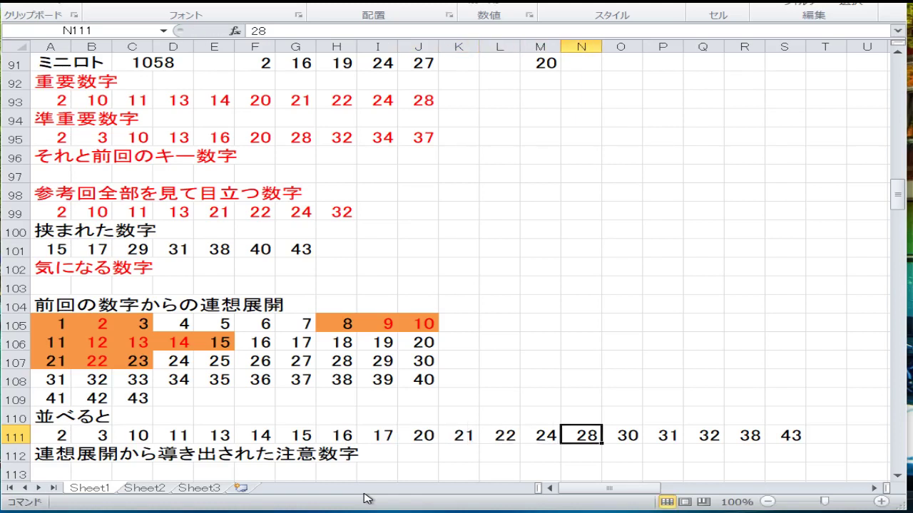
- Enter 28, 29 and 31 in N111 to P111 of the 並べると list
type("28")
key("Tab")
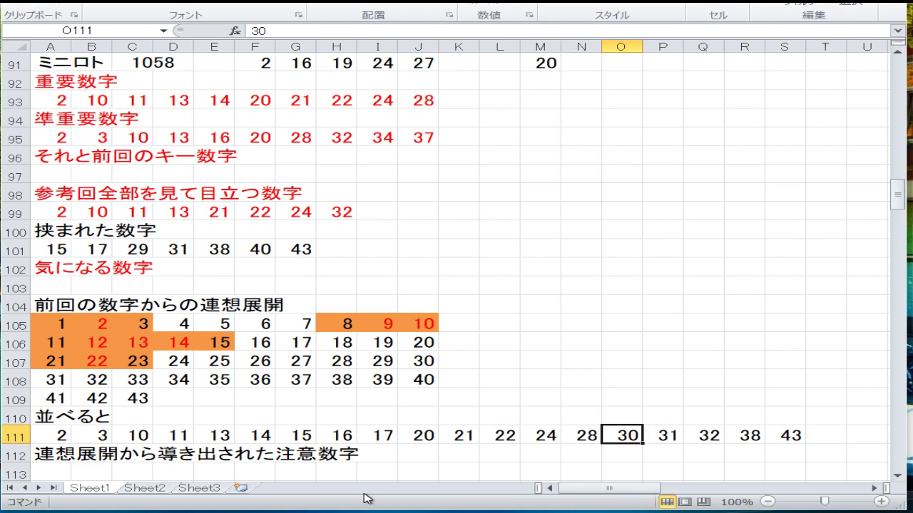
type("29")
key("Tab")
type("31")
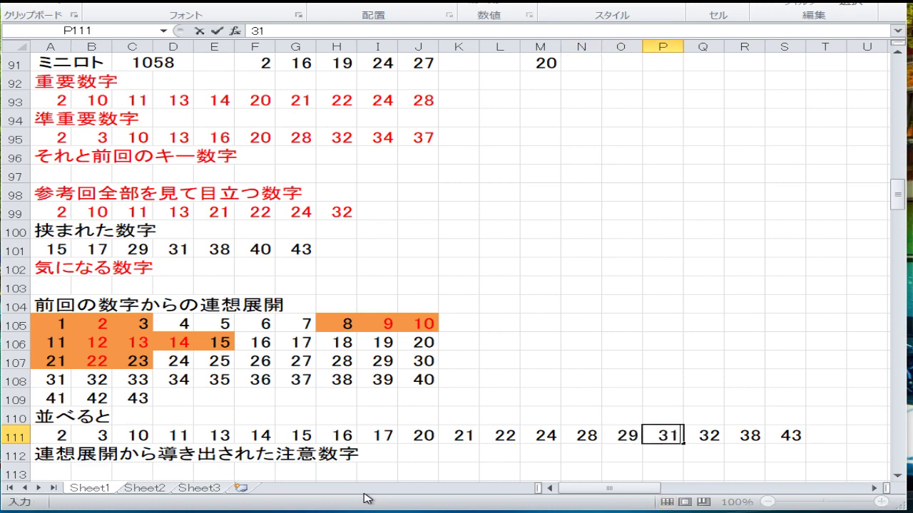
key("Tab")
type("34")
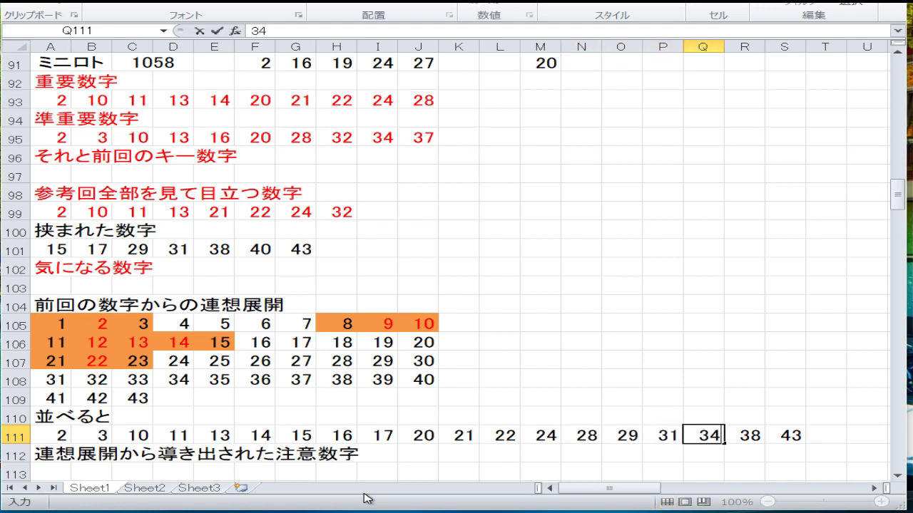
key("Tab")
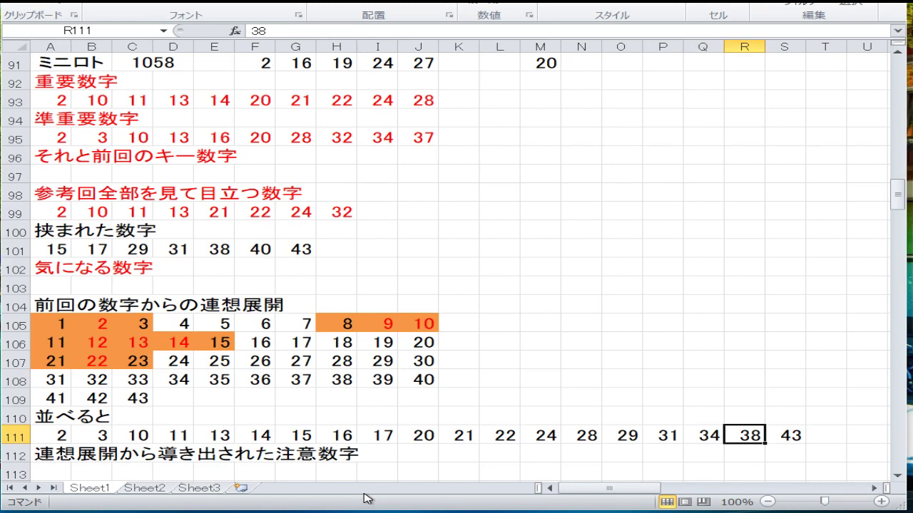
type("37")
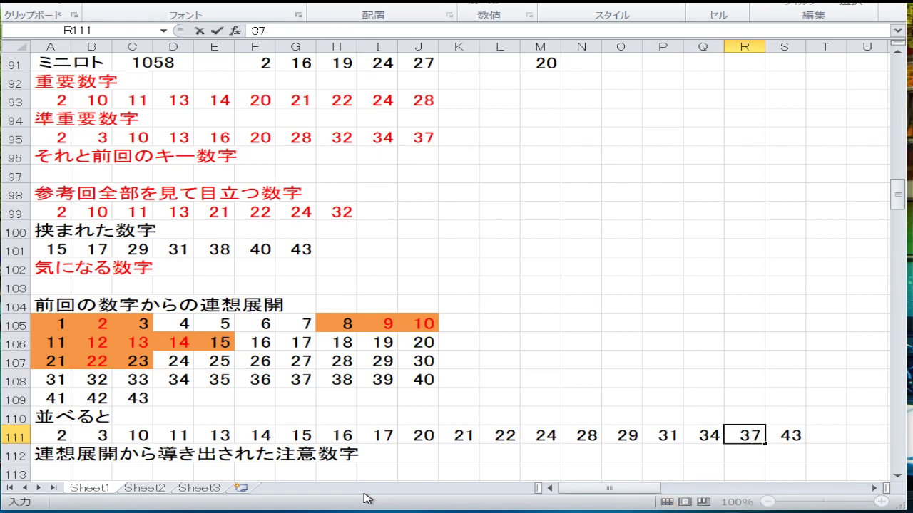
- Enter 32, 34 and 37 in Q111 to S111 of the 並べると list
key("Left")
type("32")
key("Tab")
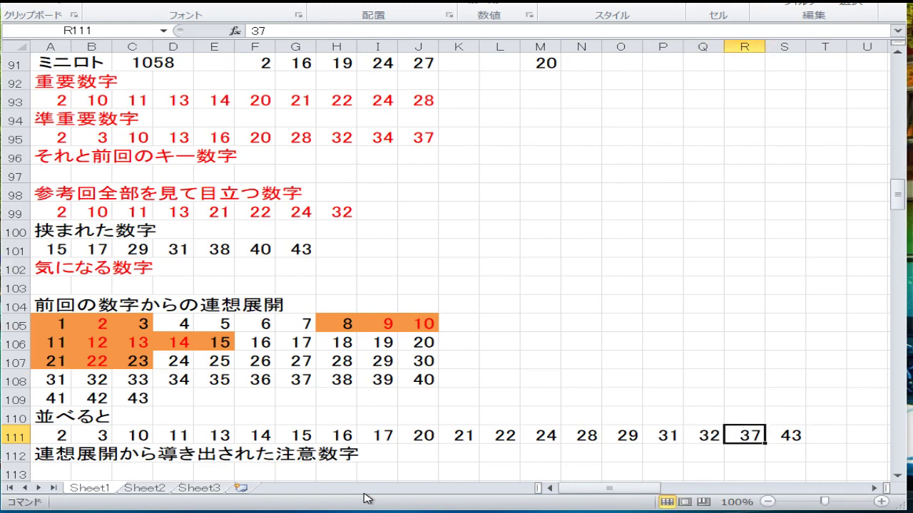
type("34")
key("Tab")
type("3")
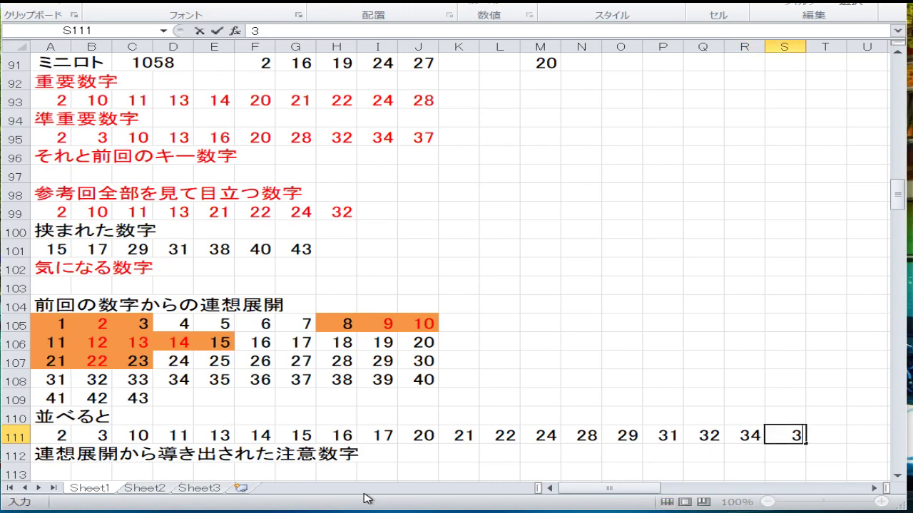
type("7")
key("Tab")
- Enter 38, 40 and 43 in T111 to V111 to complete the 並べると list
type("38")
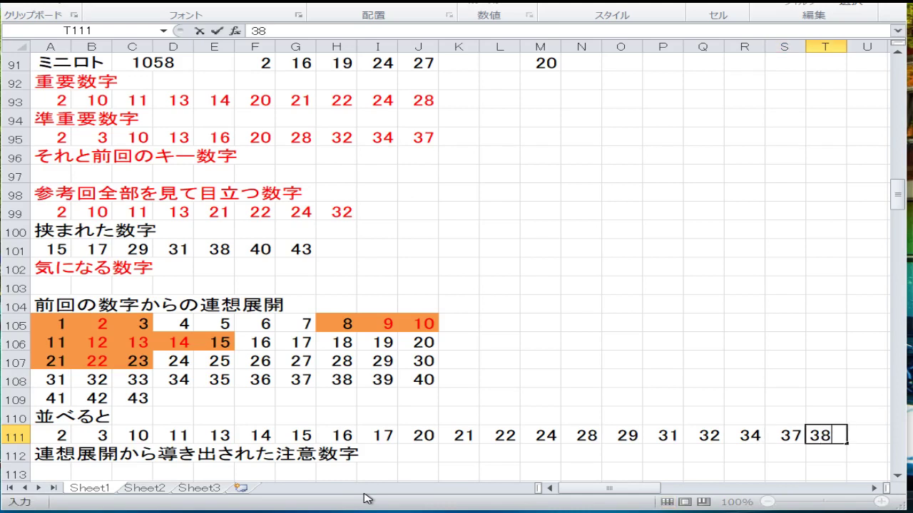
key("Tab")
type("40")
key("Tab")
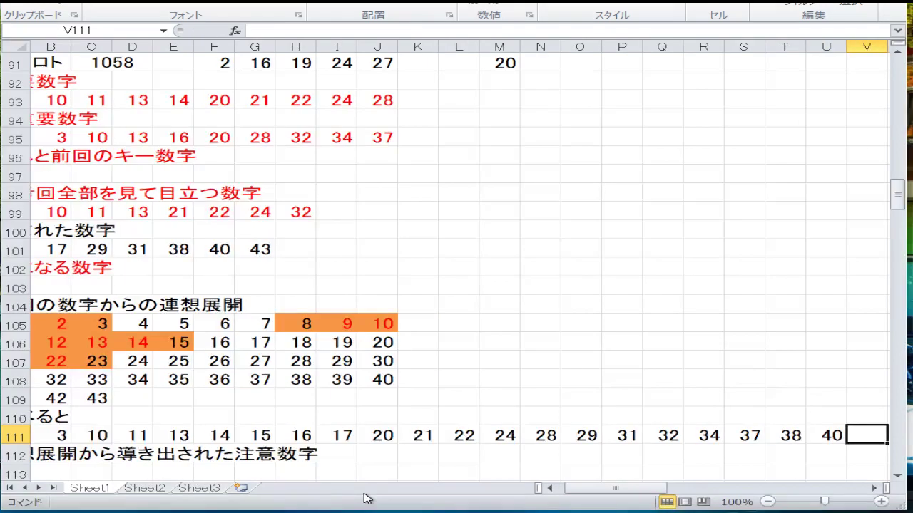
type("43")
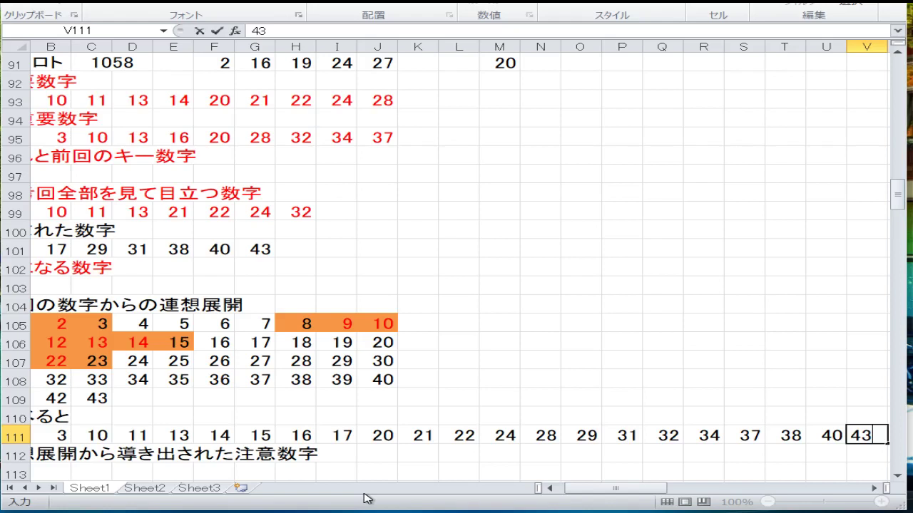
key("Return")
- Save the workbook with the completed 並べると list
key("Up")
key("Left")
key("Left")
key("Left")
key("Left")
key("Left")
key("Left")
key("Left")
key("Left")
key("Left")
key("Left")
key("Left")
key("Left")
key("Left")
key("Left")
key("Left")
key("Left")
key("Left")
key("Left")
key("Left")
key("Left")
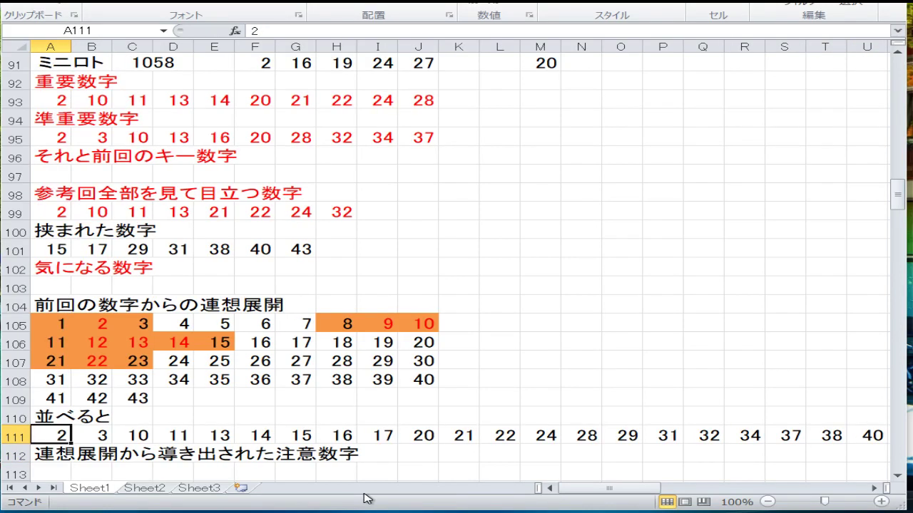
scroll(293, 328, "down", 3)
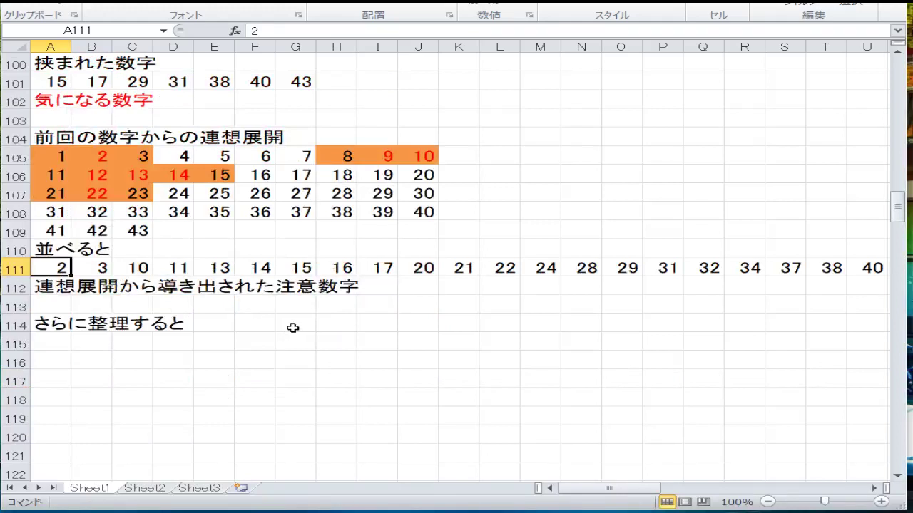
left_click(195, 377)
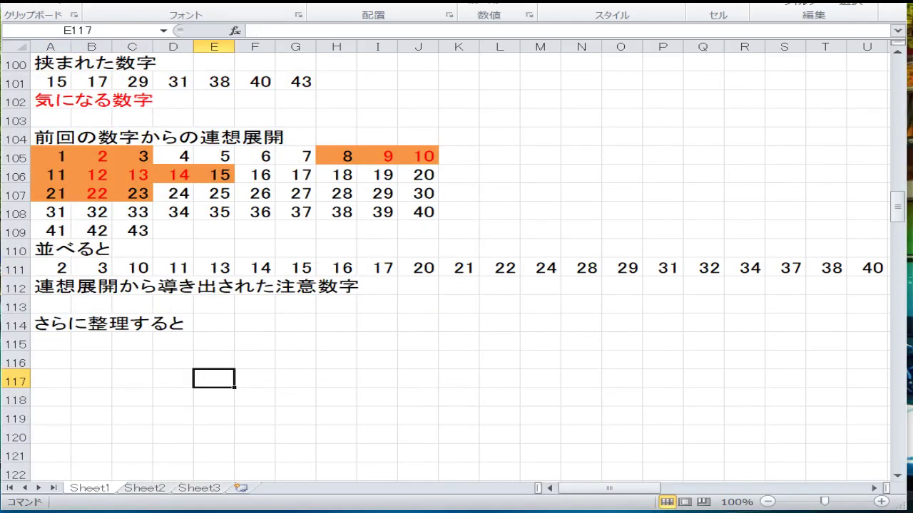
key("ctrl+s")
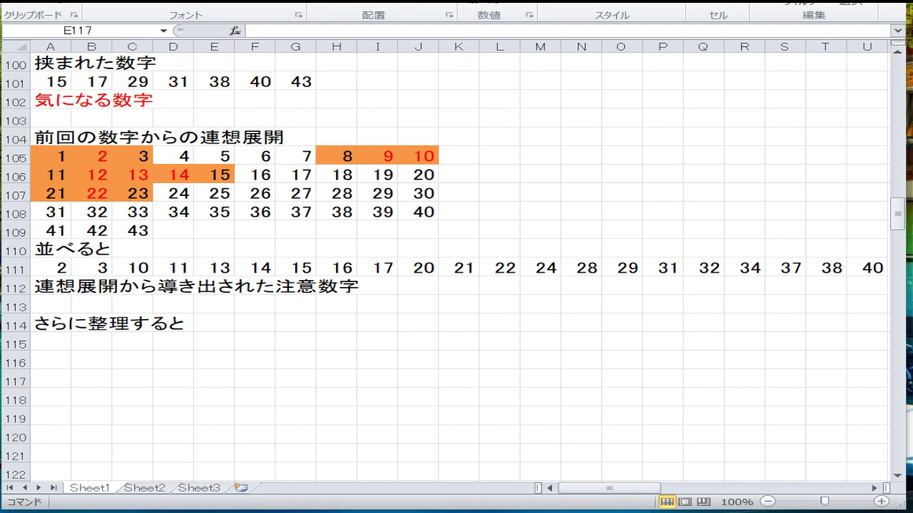
- Start a number column below さらに整理すると by entering 2 in each cell from A117 to A120
left_click(197, 377)
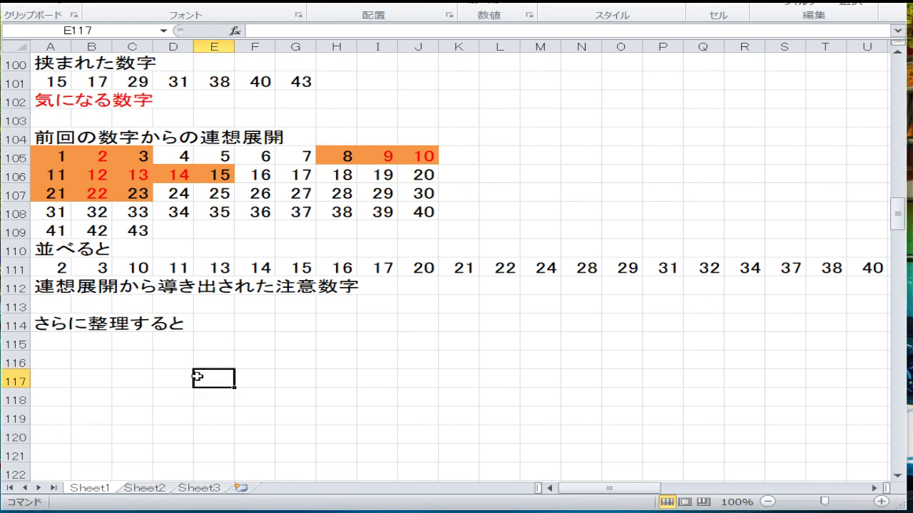
key("Up")
key("Left")
key("Left")
key("Left")
key("Left")
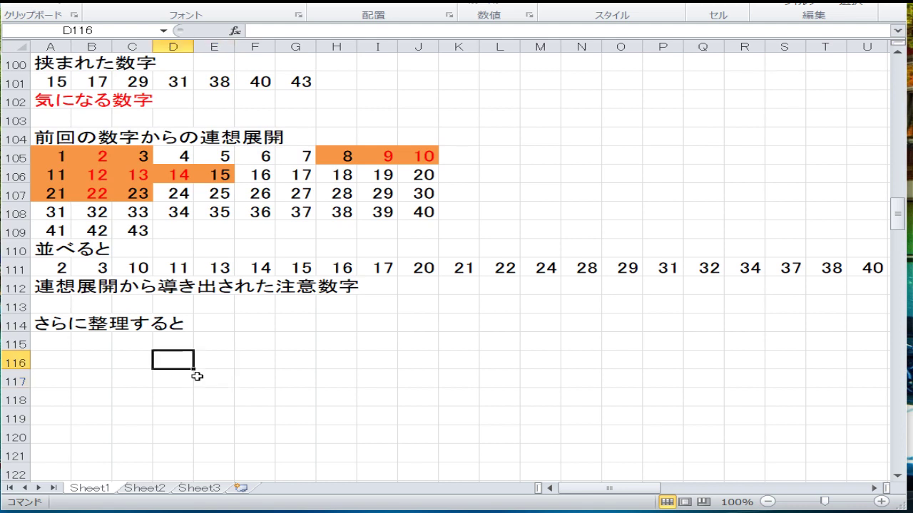
key("Down")
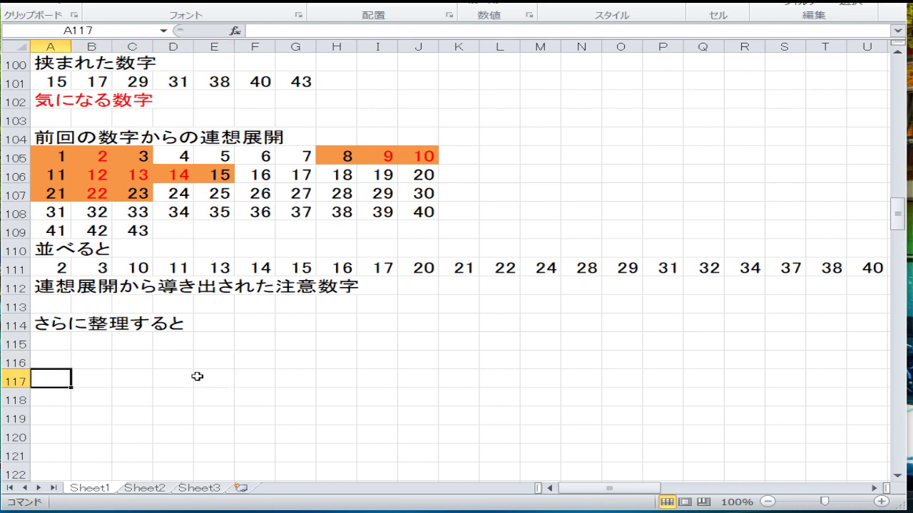
type("2")
key("Return")
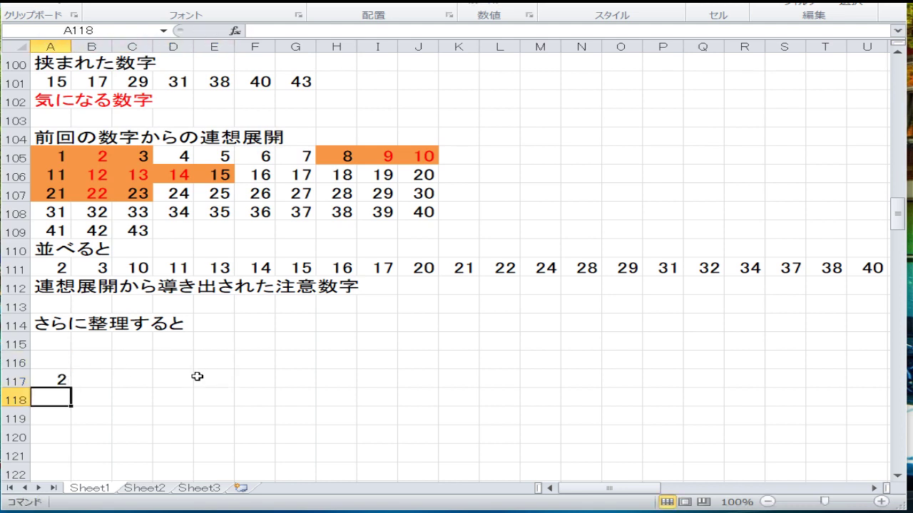
type("2")
key("Return")
type("2")
key("Return")
type("2")
key("Return")
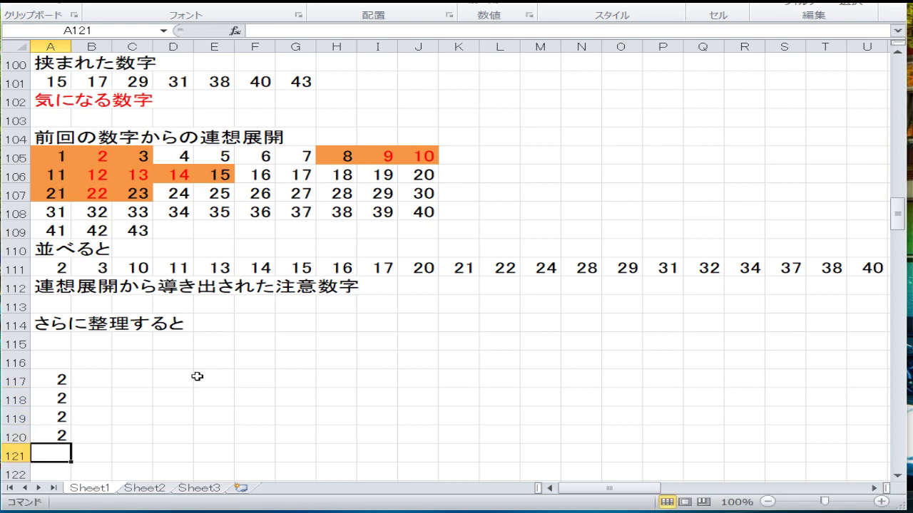
- Enter 3 in each of the cells A121 to A123
type("3")
key("Return")
type("3")
key("Return")
type("3")
key("Return")
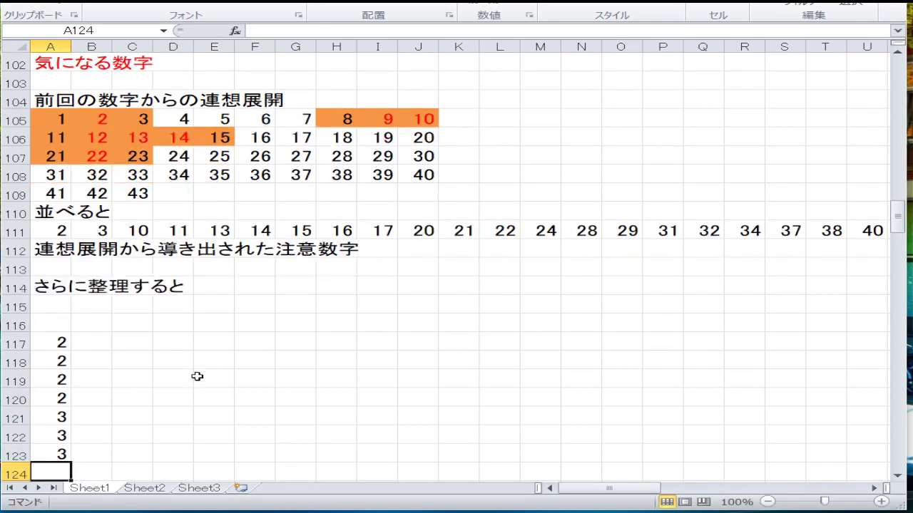
- Enter 1 in each of the cells A124 to A126
type("1")
key("Return")
type("1")
key("Return")
type("1")
key("Return")
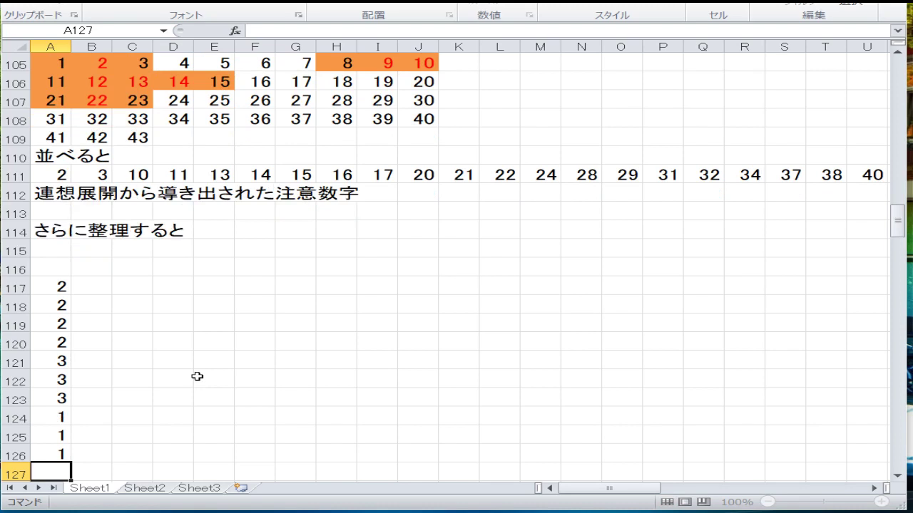
- Enter 4 in A127 and A128 and 5 in A129 and A130
type("4")
key("Return")
type("4")
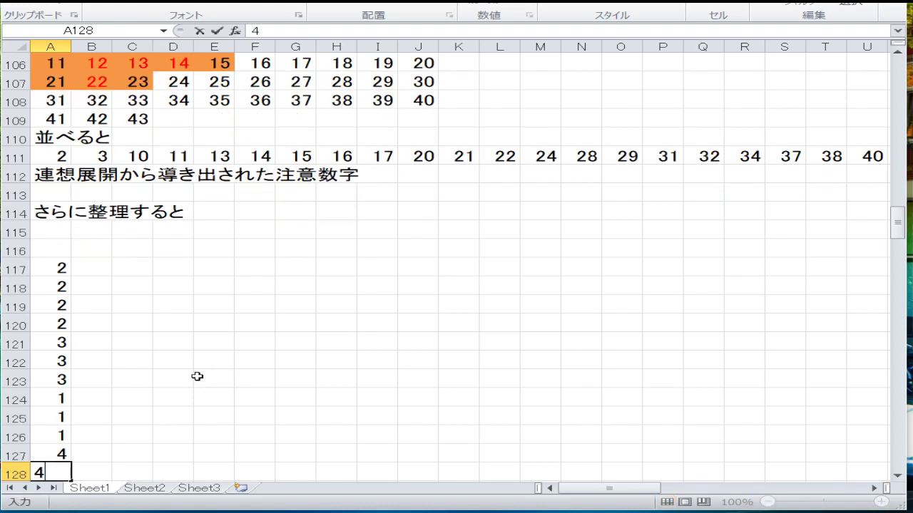
key("Return")
type("5")
key("Return")
type("5")
key("Return")
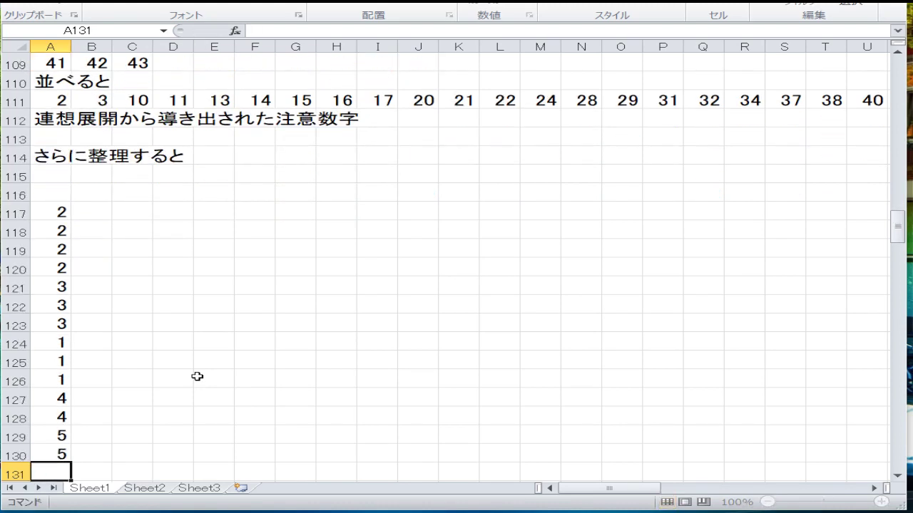
- Start a second number column in line with the first 2 by entering 43 in F117
key("Up")
key("Up")
key("Up")
key("Up")
key("Up")
key("Up")
key("Up")
key("Up")
key("Up")
key("Up")
key("Up")
key("Up")
key("Up")
key("Up")
key("Up")
key("Right")
key("Right")
key("Right")
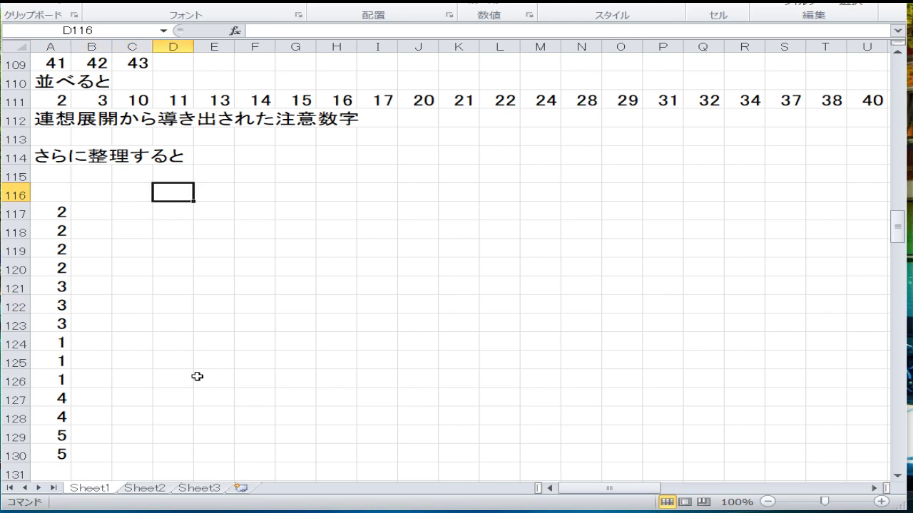
key("Right")
key("Right")
key("Down")
type("43")
key("Return")
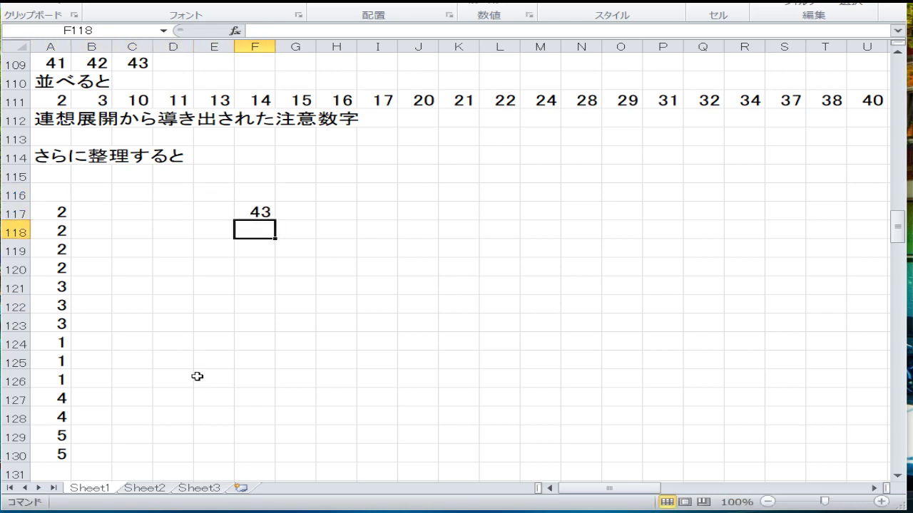
- Examine the last numbers of the 並べると list in row 111, out to column V
key("Right")
key("Right")
key("Right")
key("Right")
key("Right")
key("Right")
key("Right")
key("Right")
key("Right")
key("Right")
key("Right")
key("Right")
key("Right")
key("Right")
key("Right")
key("Right")
key("Right")
key("Left")
key("Left")
key("Left")
key("Left")
key("Left")
key("Left")
key("Left")
key("Left")
key("Left")
key("Left")
key("Left")
key("Left")
key("Left")
key("Left")
key("Left")
key("Left")
key("Left")
key("Left")
key("Left")
key("Left")
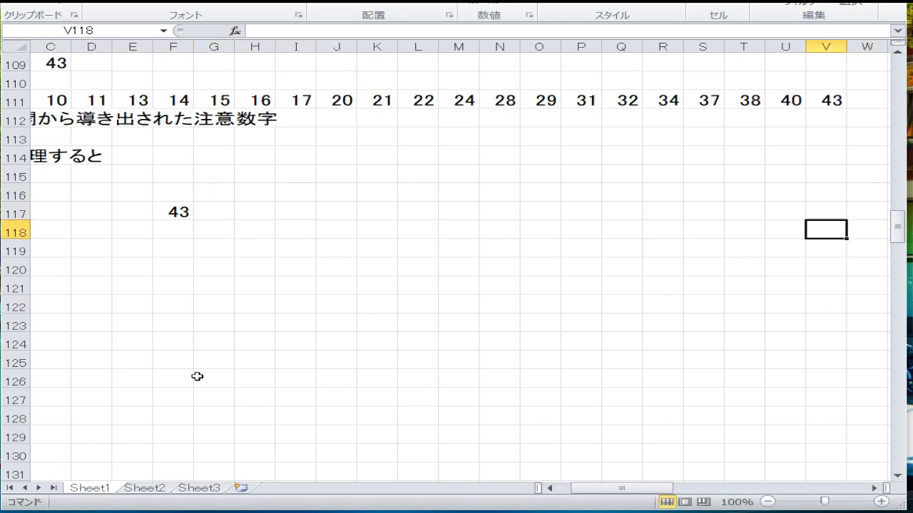
key("Right")
key("Right")
key("Right")
key("Right")
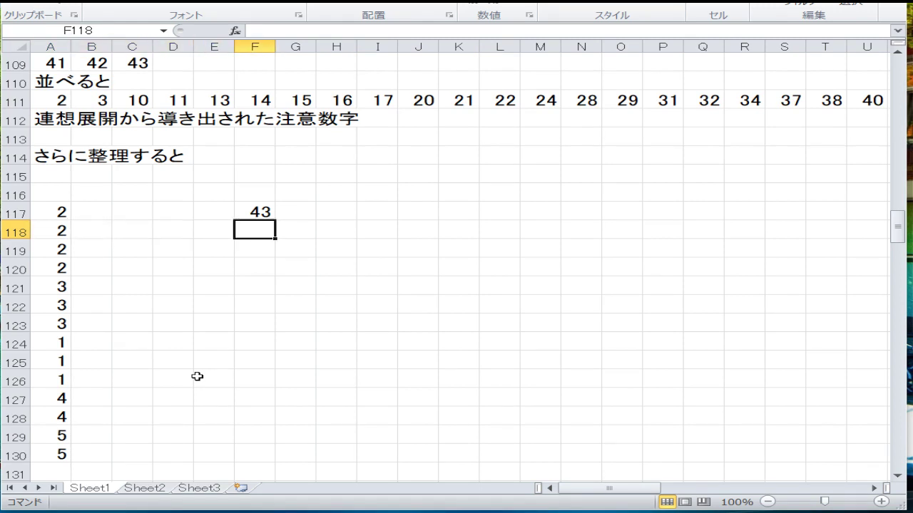
- Continue the column below 43 with 40 in F118 and 38 in F119
type("40")
key("Return")
type("38")
key("Return")
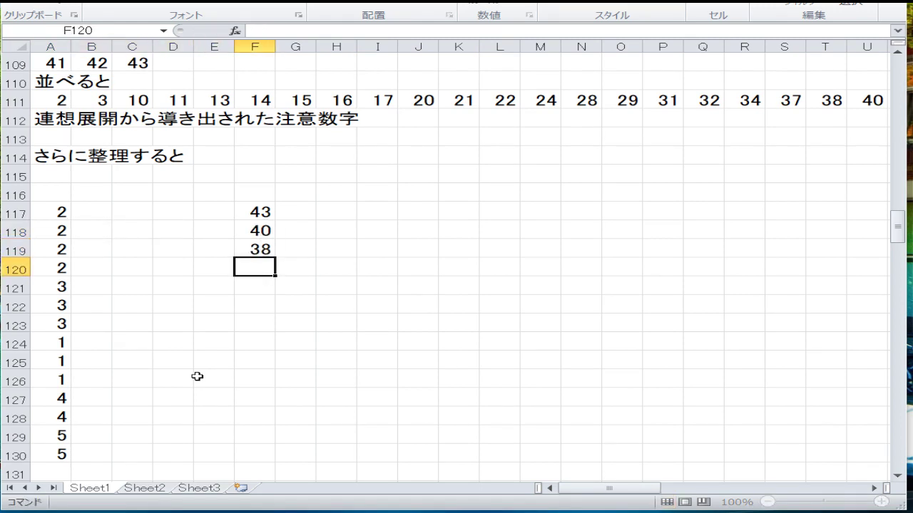
- Continue the number column below 38 with 37, 34, 32 and 31 in F120 to F123
type("37")
key("Return")
type("34")
key("Return")
type("32")
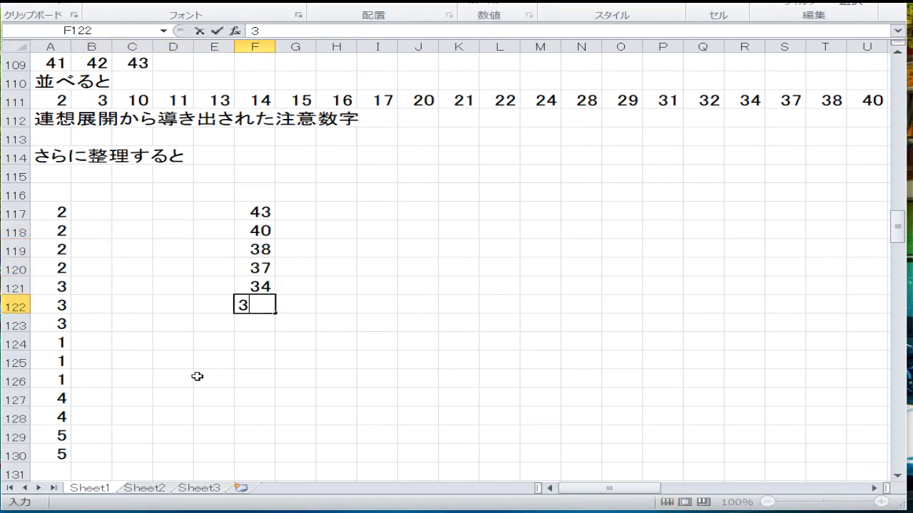
key("Return")
type("31")
key("Return")
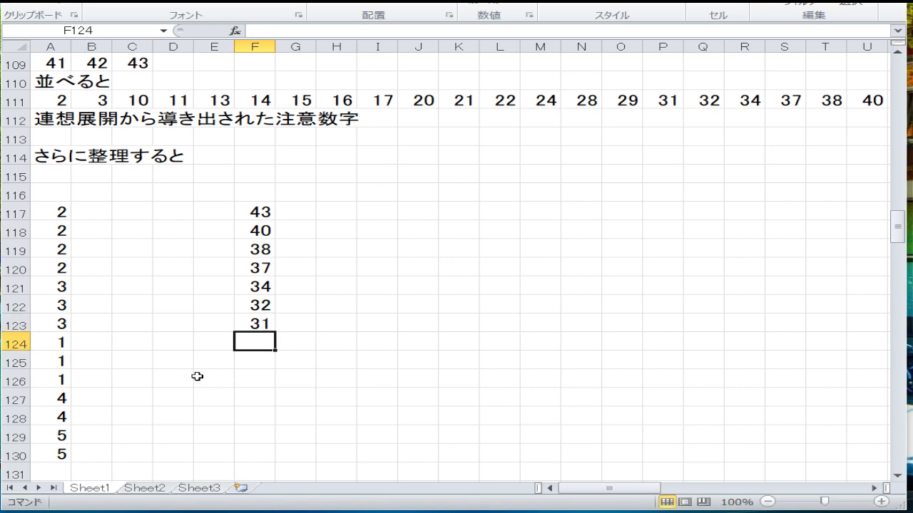
- Start the descending series again in F124 to F126 with 43, 40 and 38
type("4")
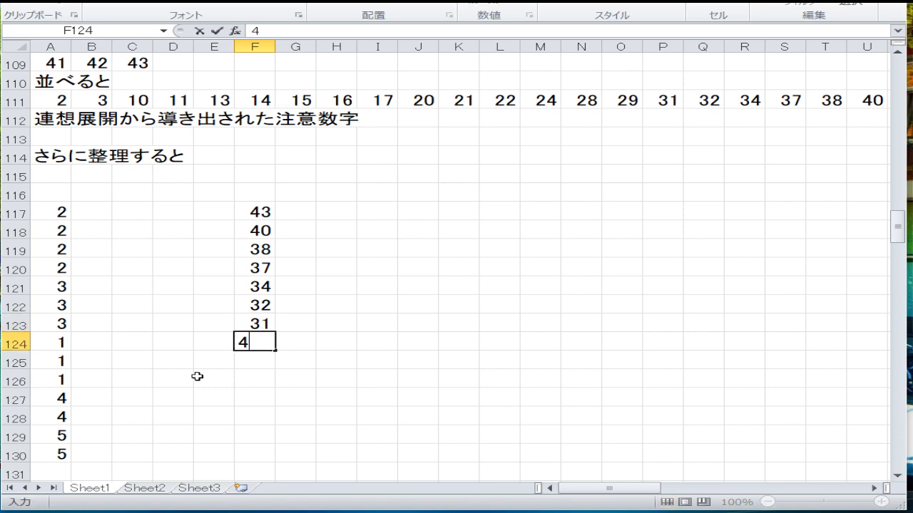
type("3")
key("Return")
type("40")
key("Return")
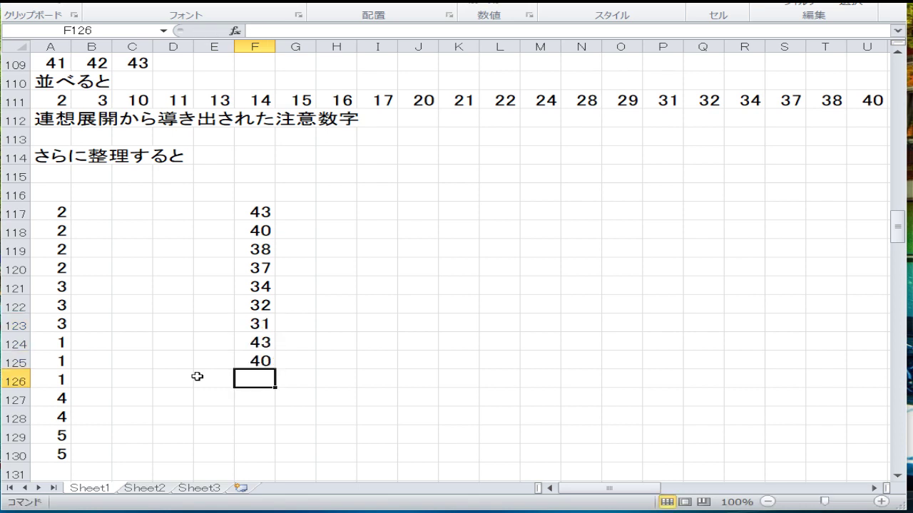
type("38")
key("Return")
- Complete column F down to row 130 with 37, 34, 32 and 31 in F127 to F130
type("373")
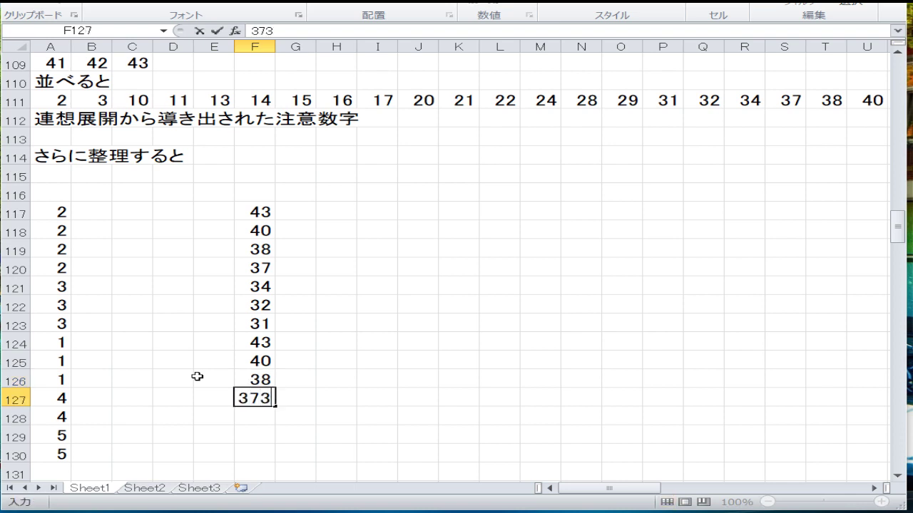
key("BackSpace")
key("Return")
type("34")
key("Return")
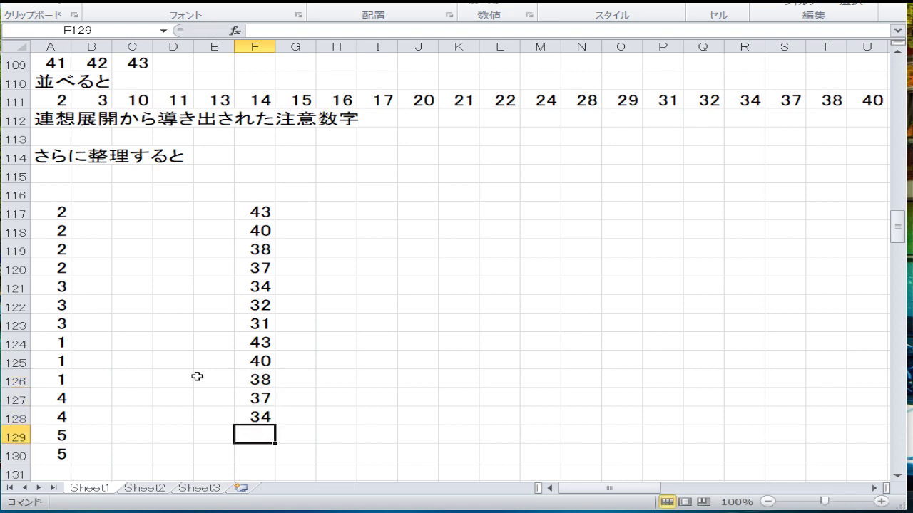
type("32")
key("Return")
type("31")
key("Return")
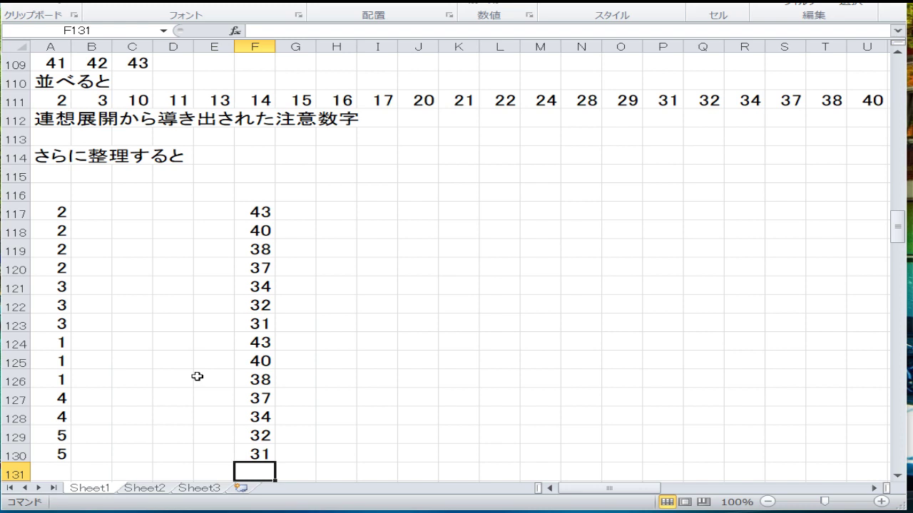
- Start the second number column with 13, 10, 11 and 14 in B117 to B120, beside the rows beginning with 2
key("Up")
key("Up")
key("Up")
key("Up")
key("Up")
key("Up")
key("Up")
key("Up")
key("Up")
key("Up")
key("Up")
key("Up")
key("Up")
key("Up")
key("Left")
key("Left")
key("Left")
key("Left")
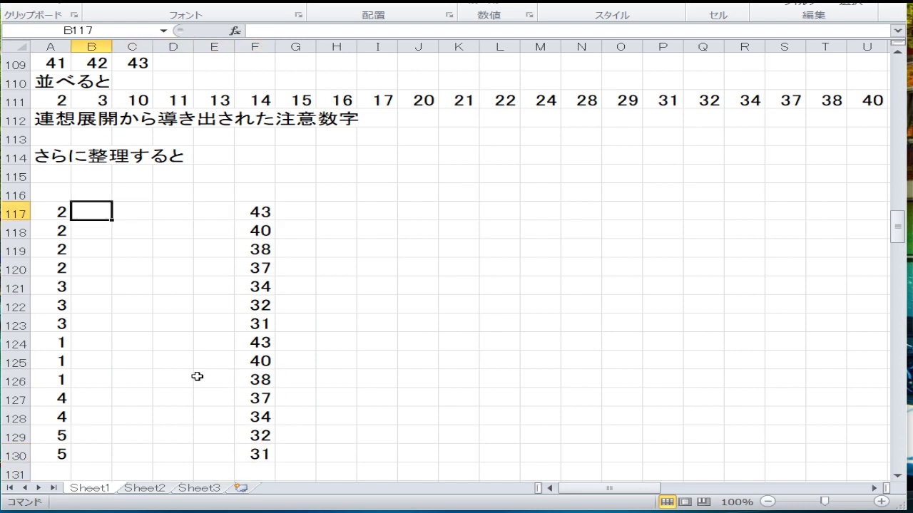
type("1")
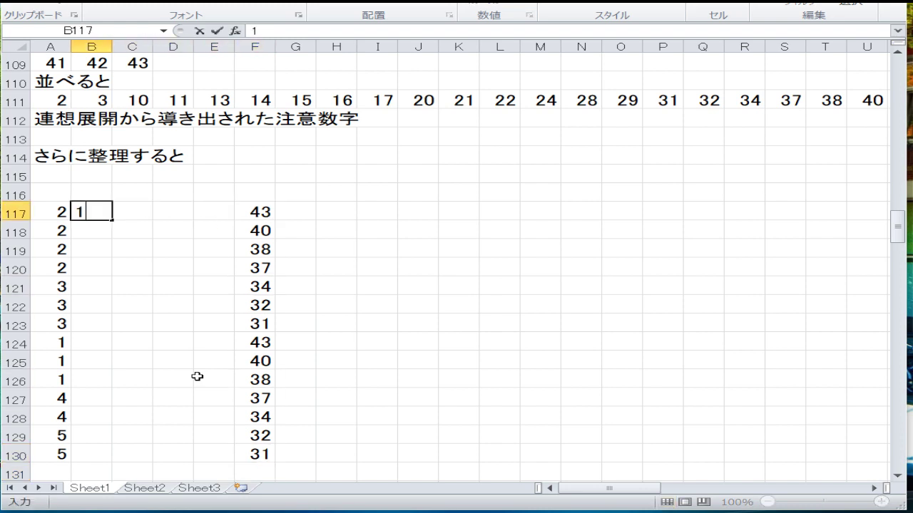
type("3")
key("Return")
type("10")
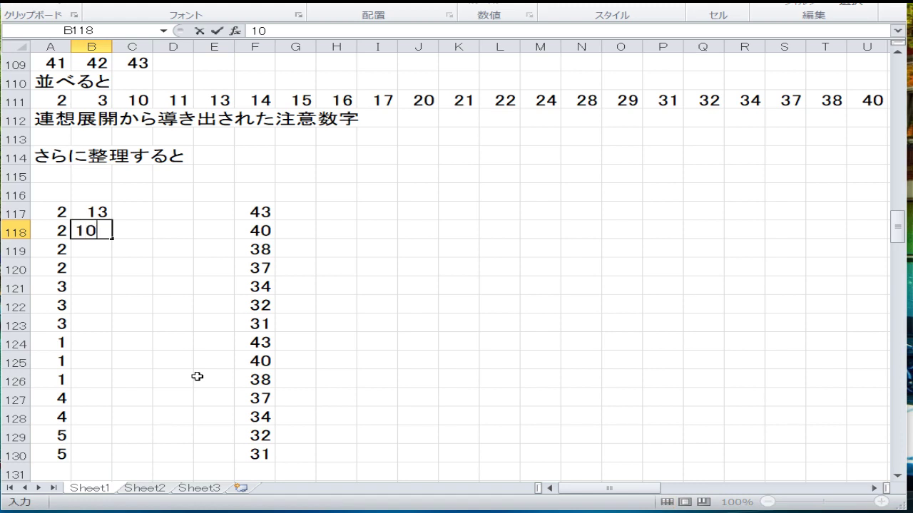
key("Return")
type("11")
key("Return")
type("14")
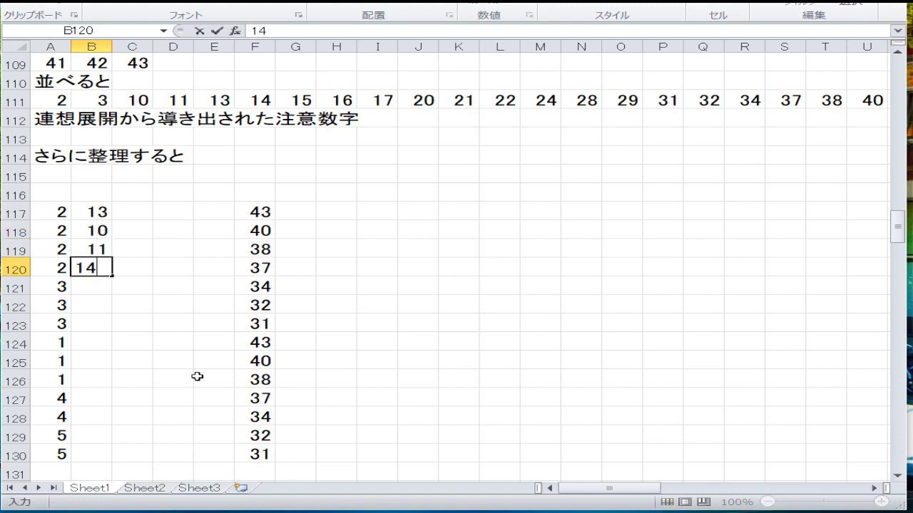
key("Return")
- Enter 9, 6 and 5 in B121 to B123, beside the rows beginning with 3
type("9")
key("Return")
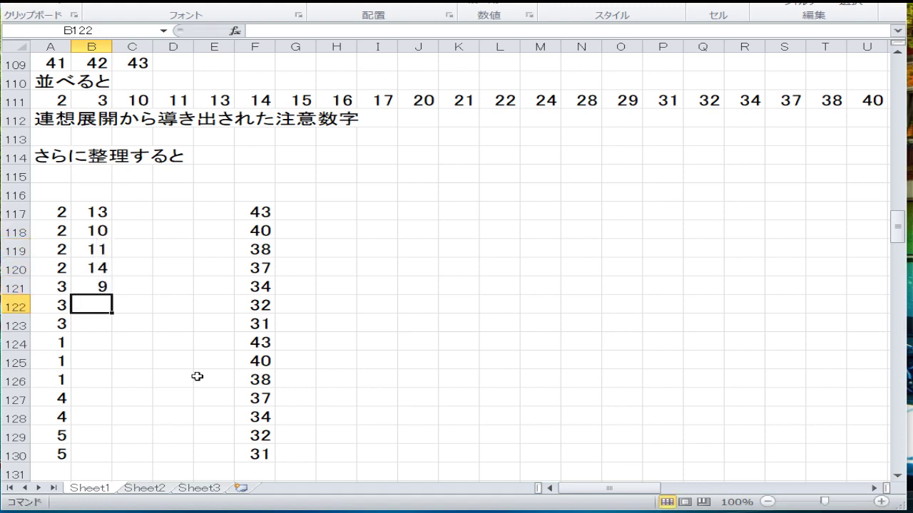
type("6")
key("Return")
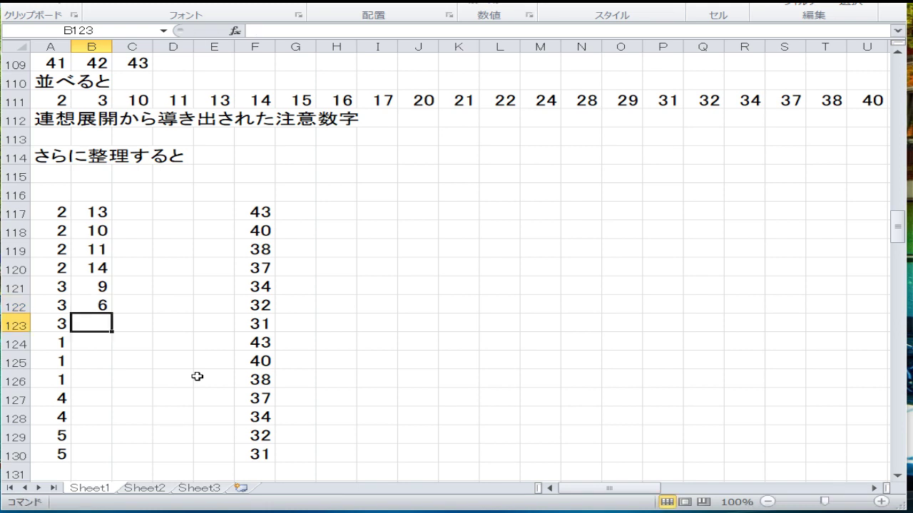
type("5")
key("Return")
- Enter 5, 8 and 7 in B124 to B126, beside the rows beginning with 1
type("5")
key("Return")
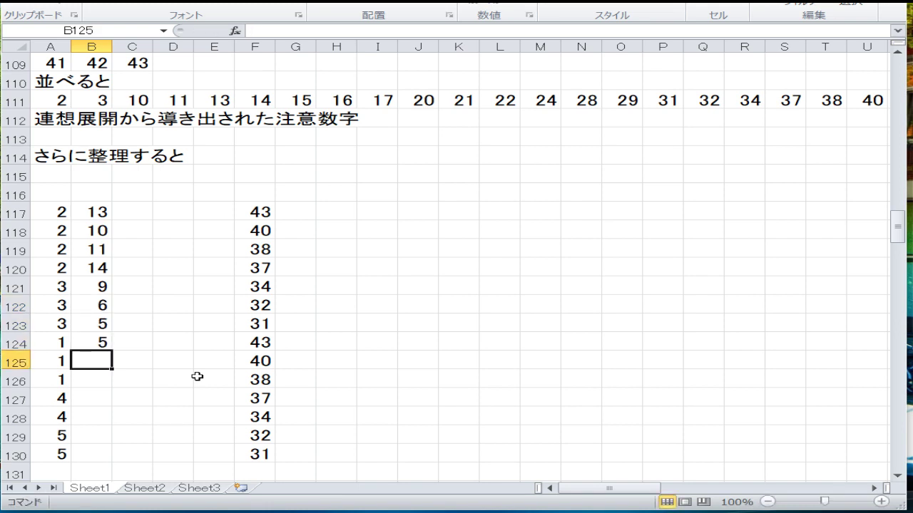
type("8")
key("Return")
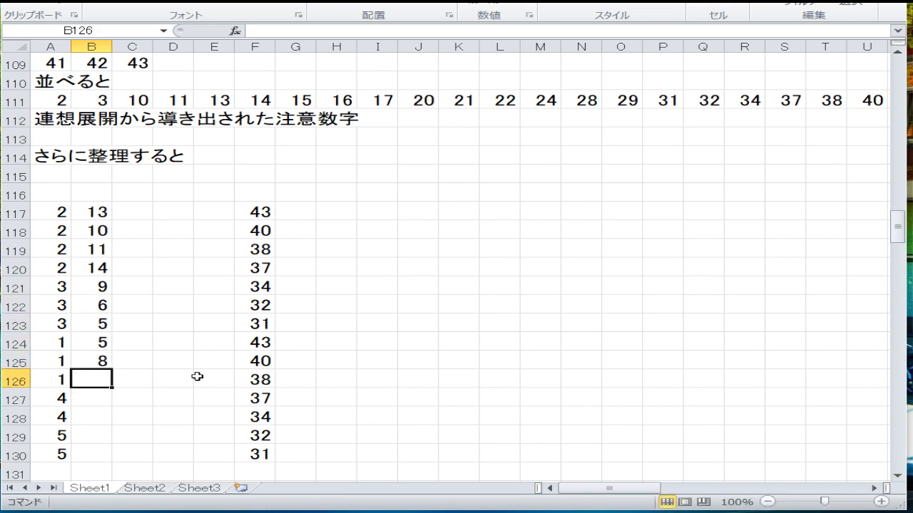
type("7")
key("Return")
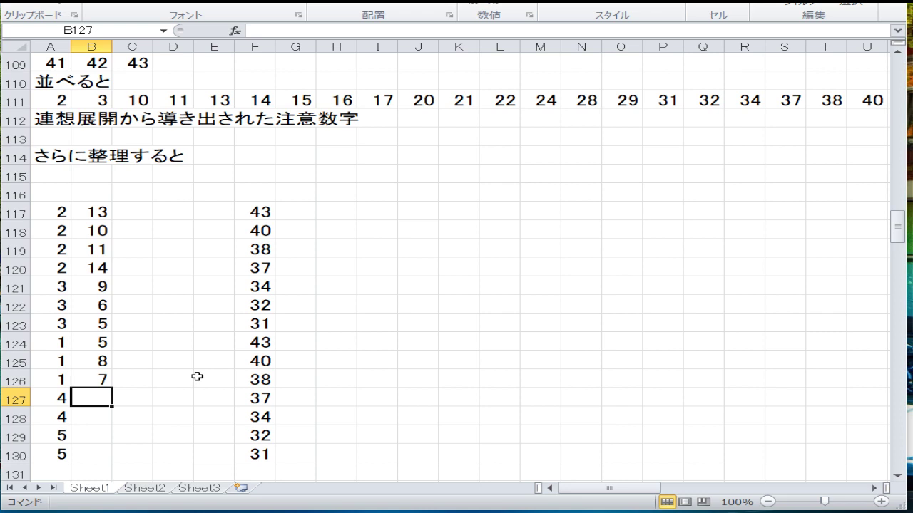
- Complete column B with 11, 12, 16 and 17 in B127 to B130
type("11")
key("Return")
type("12")
key("Return")
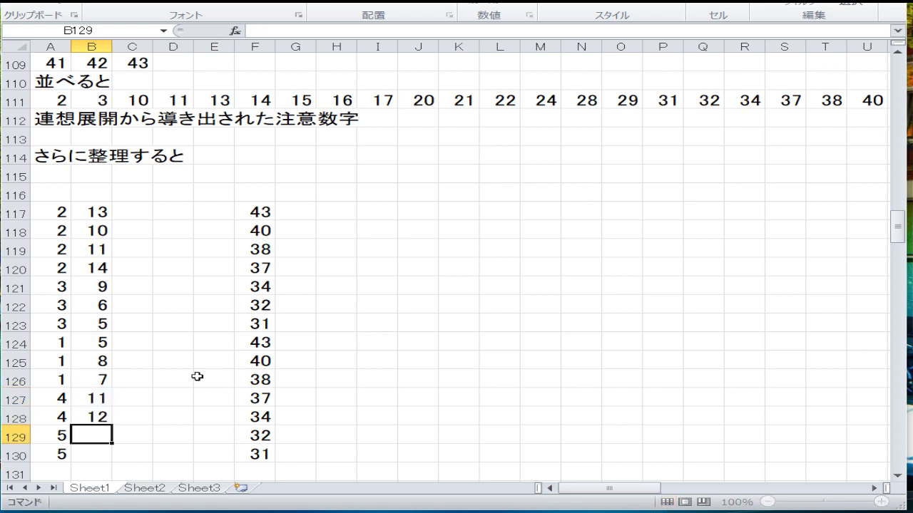
type("16")
key("Return")
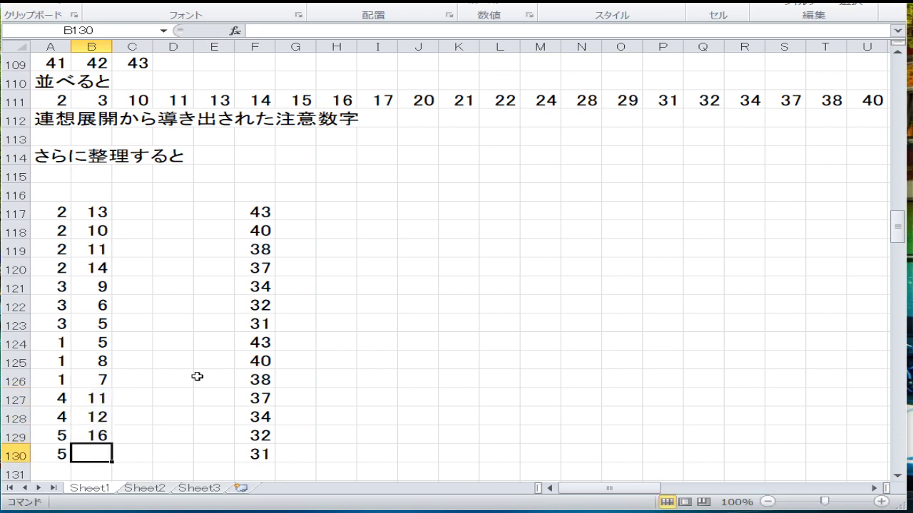
type("17")
key("Right")
- Start the fifth number column with 38, 34, 31 and 30 in E117 to E120
key("Right")
key("Right")
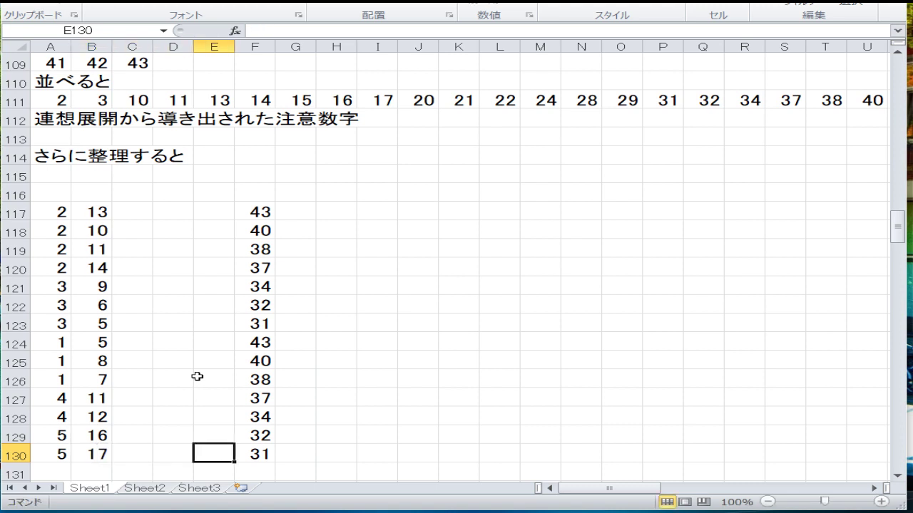
key("Left")
key("Up")
key("Up")
key("Up")
key("Up")
key("Up")
key("Up")
key("Up")
key("Up")
key("Up")
key("Up")
key("Up")
key("Up")
key("Up")
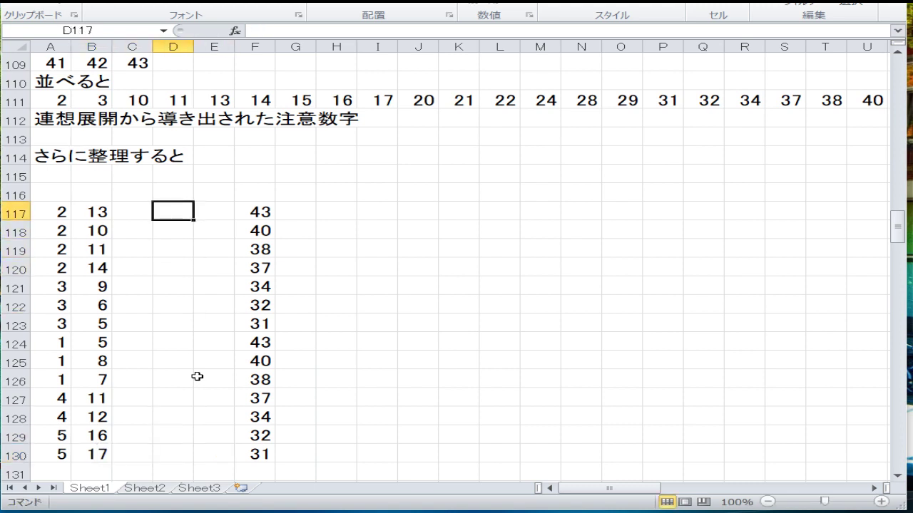
key("Right")
key("Right")
key("Left")
type("38")
key("Return")
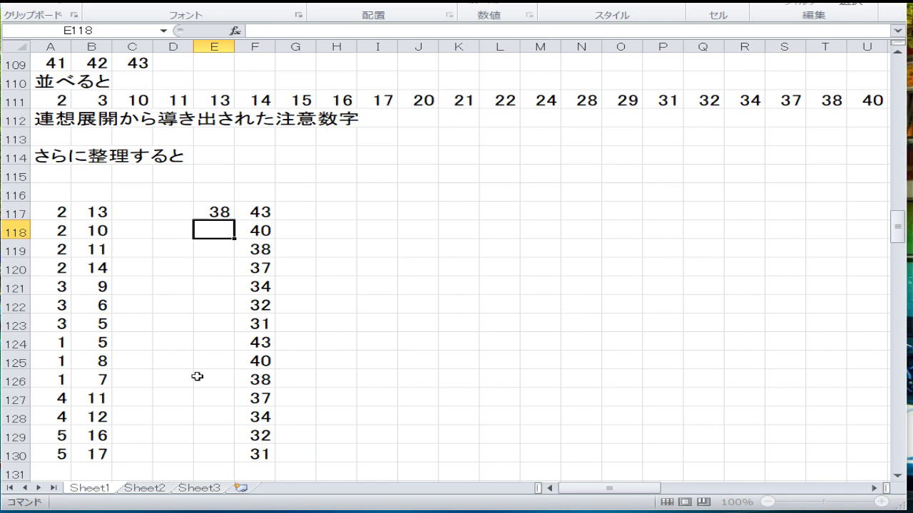
type("34")
key("Return")
type("3")
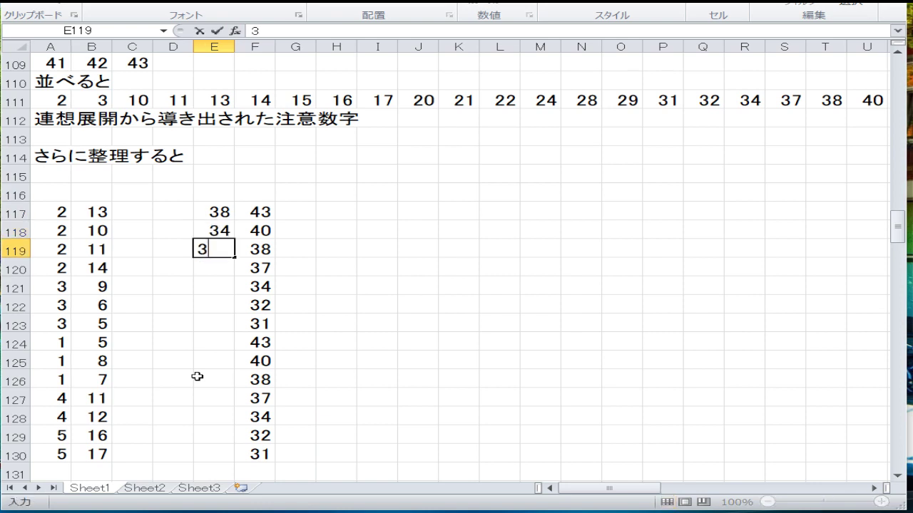
type("1")
key("Return")
type("30")
key("Return")
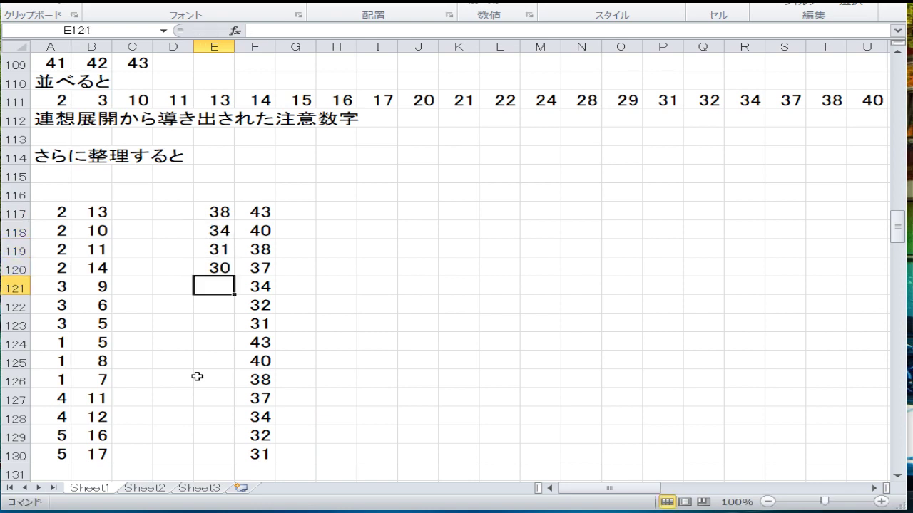
- Continue column E with 32, 28 and 29 in E121 to E123
type("32")
key("Return")
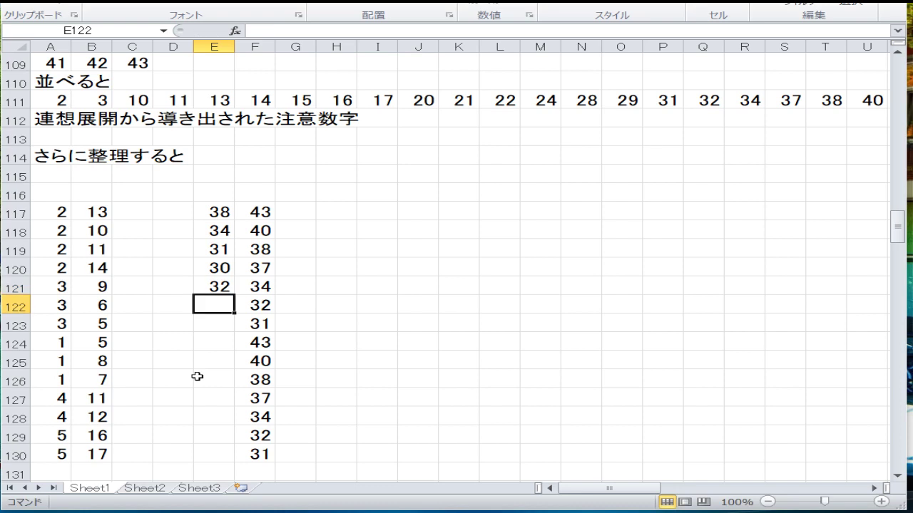
type("28")
key("Return")
type("29")
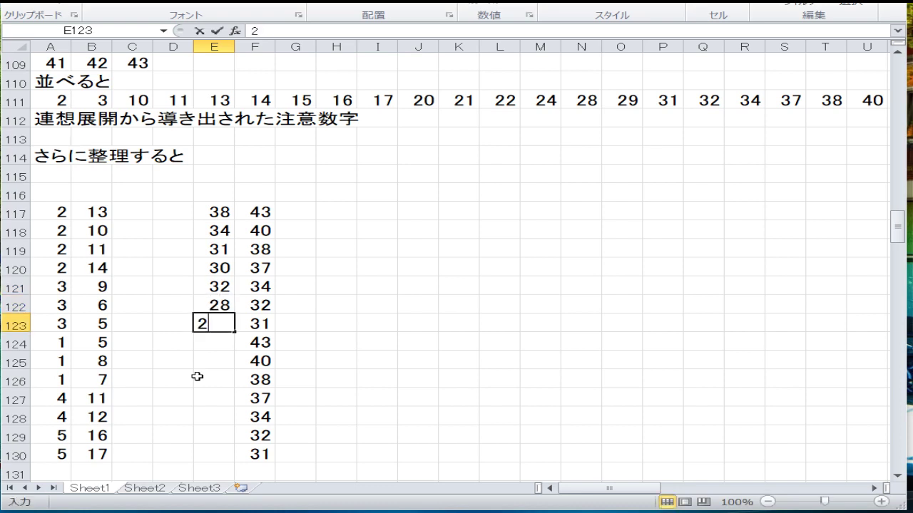
key("Return")
- Enter 37, 36 and 35 in E124 to E126, beside the rows beginning with 1
type("2")
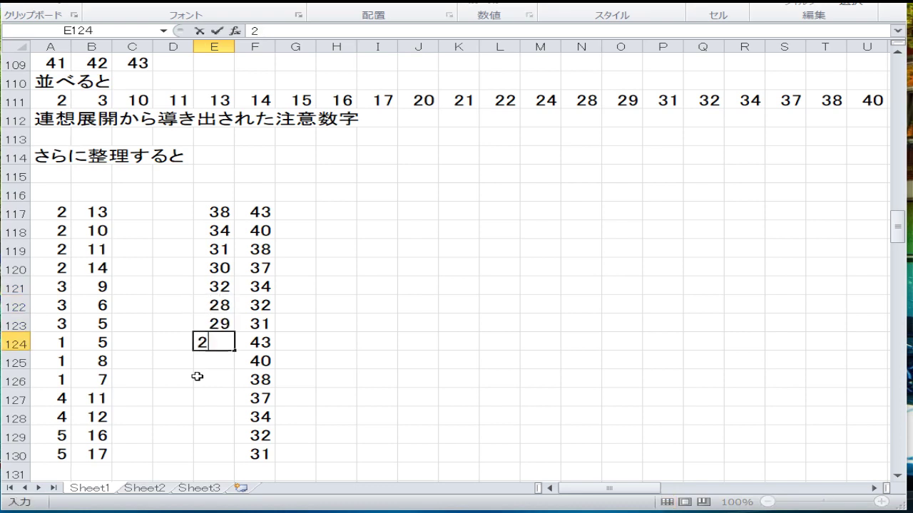
key("BackSpace")
type("37")
key("Return")
type("36")
key("Return")
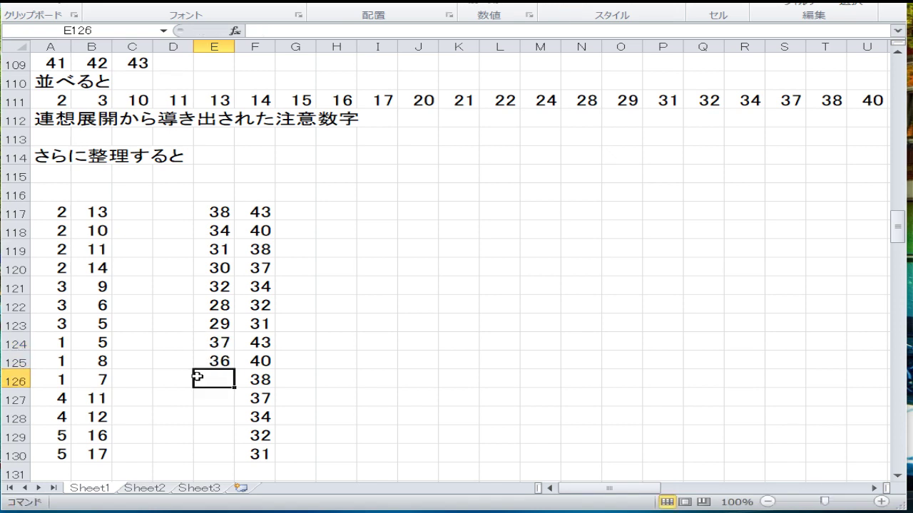
type("35")
key("Return")
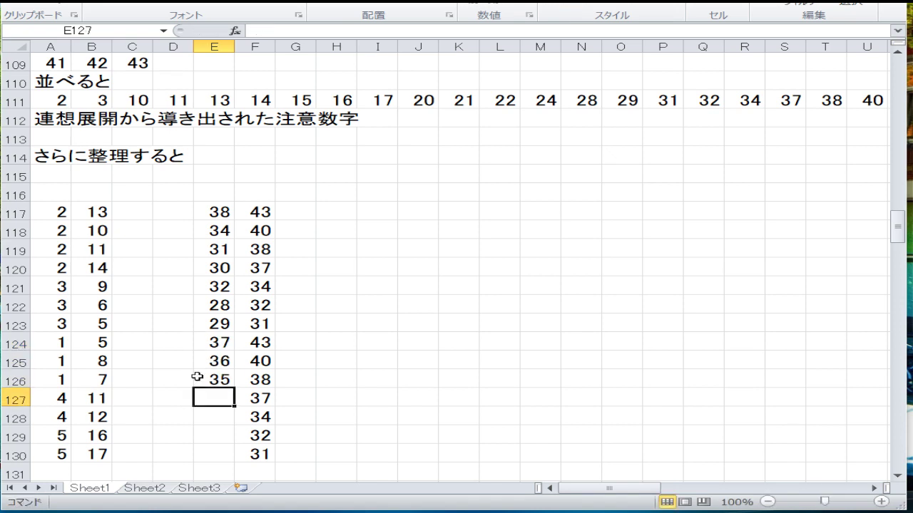
- Complete column E with 34, 27, 24 and 30 in E127 to E130
type("34")
key("Return")
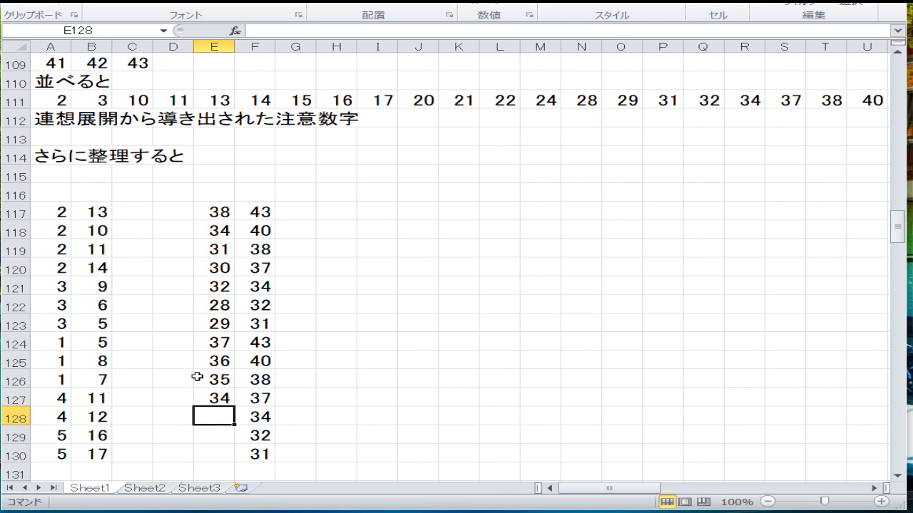
type("27")
key("Return")
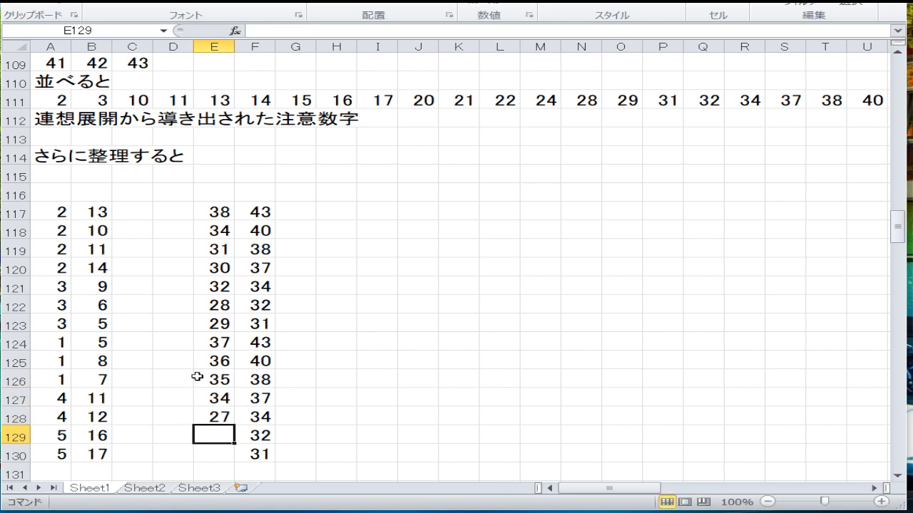
type("24")
key("Return")
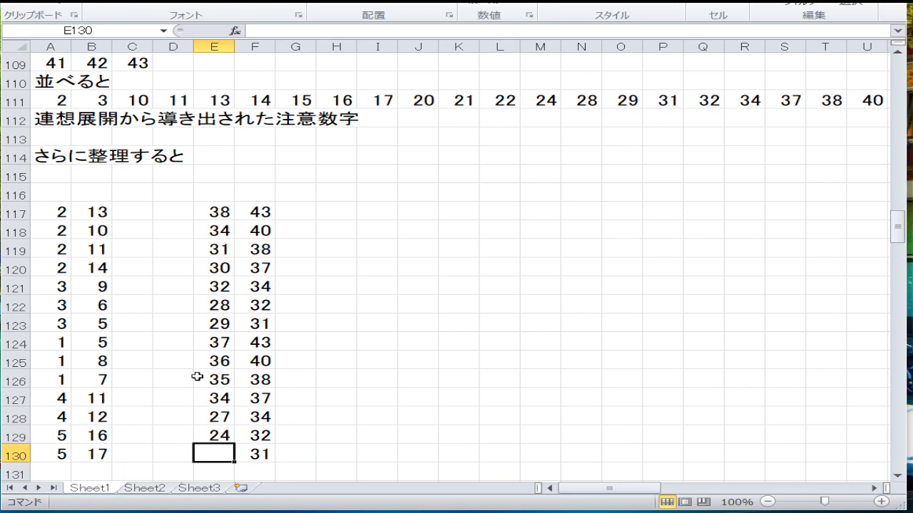
type("30")
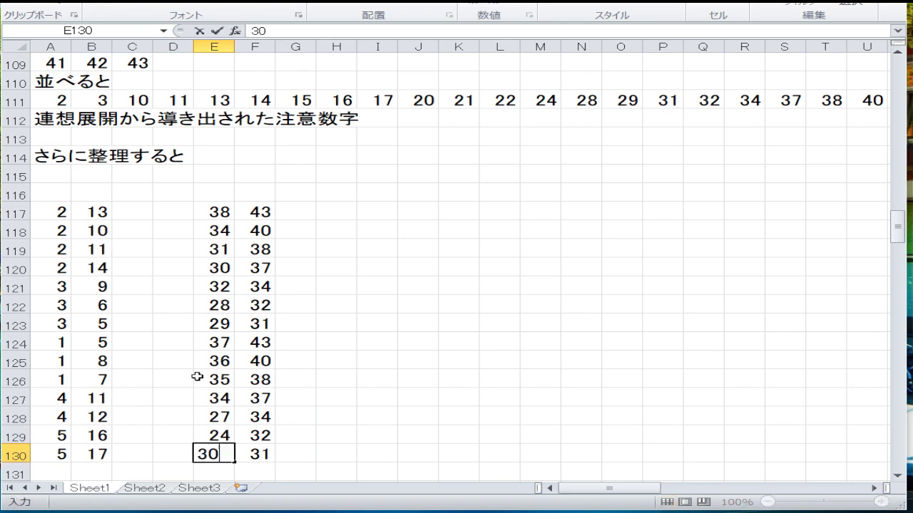
key("Return")
- Fill the gap in row 130 by entering 29 in D130 and 27 in C130
key("Up")
key("Left")
type("29")
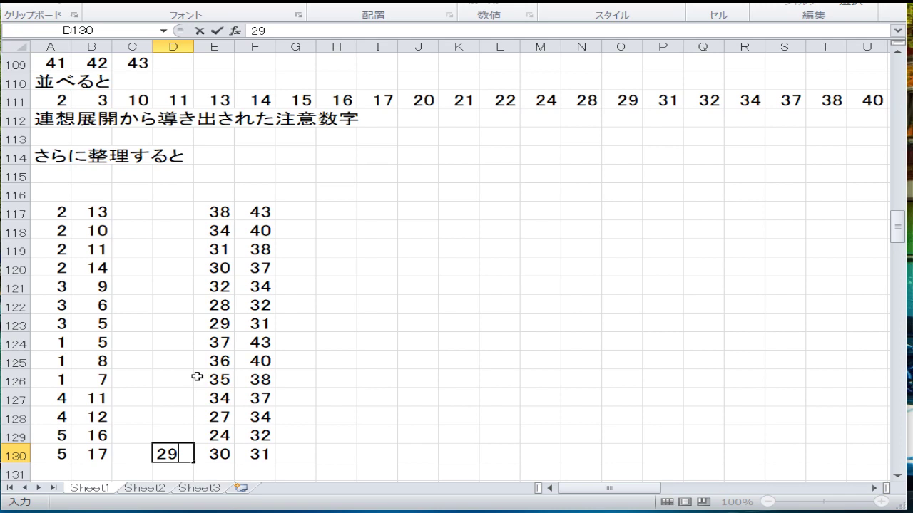
key("Return")
key("Up")
key("Left")
type("27")
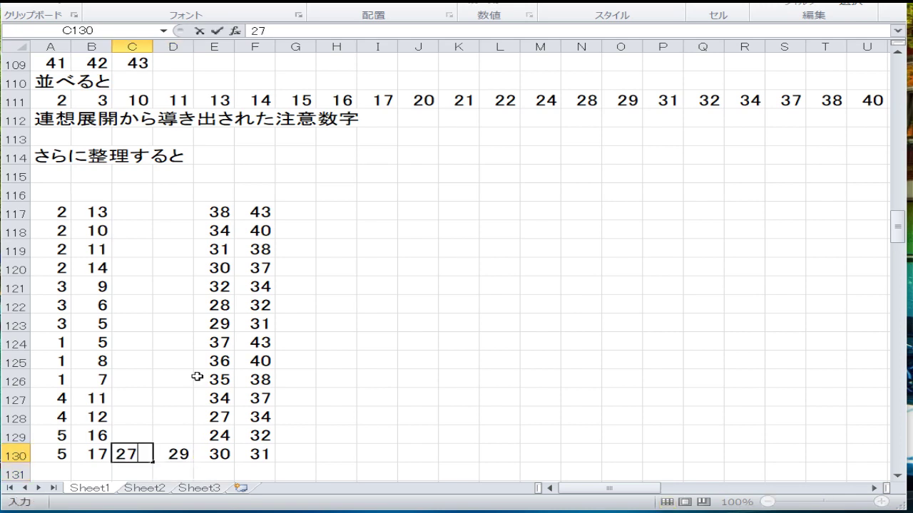
key("Return")
- Fill the gap in row 117 by entering 18 in C117 and 20 in D117
key("Up")
key("Up")
key("Up")
key("Up")
key("Up")
key("Up")
key("Up")
key("Up")
key("Up")
key("Up")
key("Up")
key("Up")
key("Up")
key("Up")
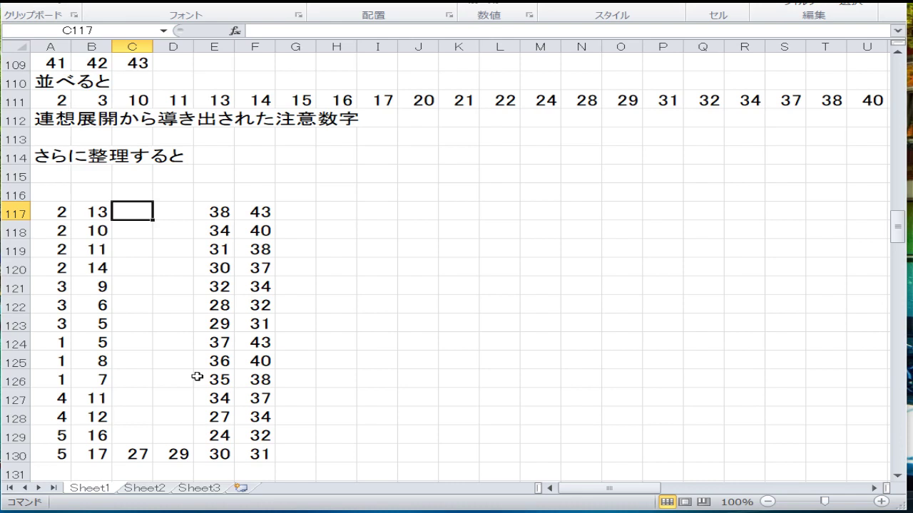
type("18")
key("Right")
type("2")
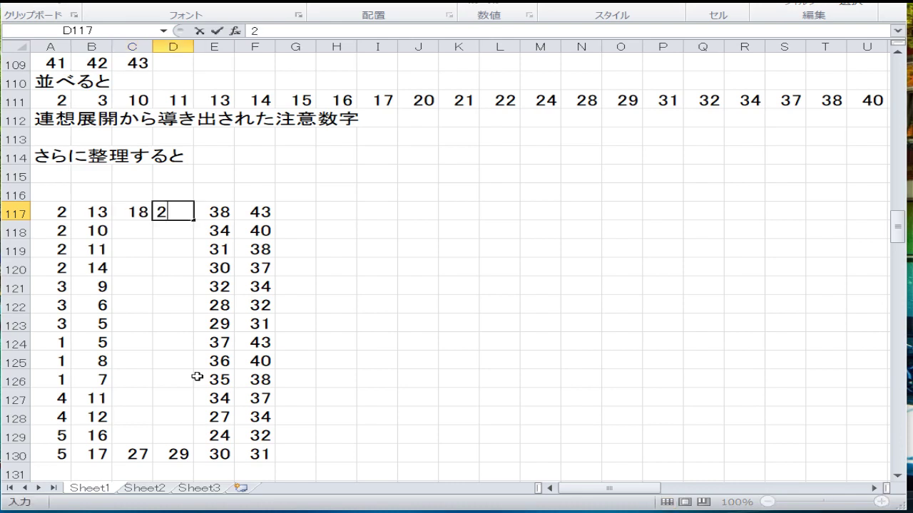
type("0")
key("Return")
key("Left")
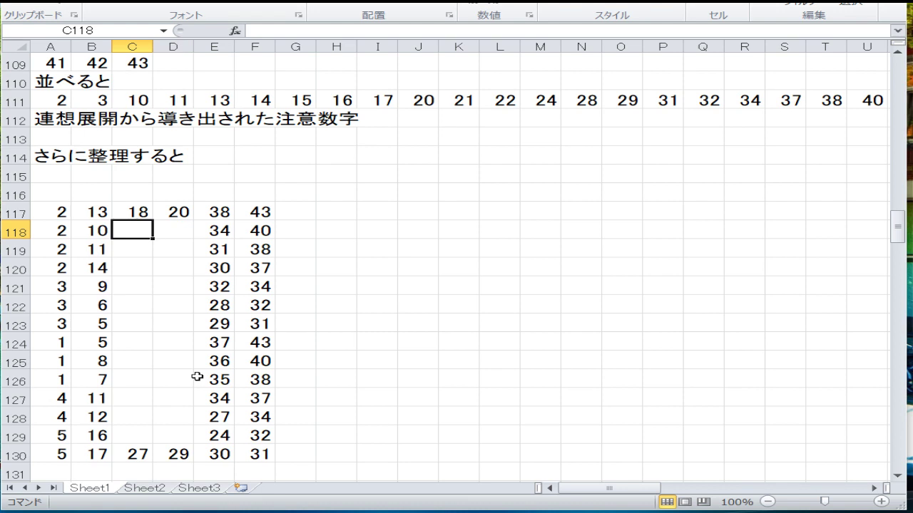
- Enter 17 and 19 in C118:D118, and 15 and 18 in C119:D119
type("17")
key("Right")
type("1")
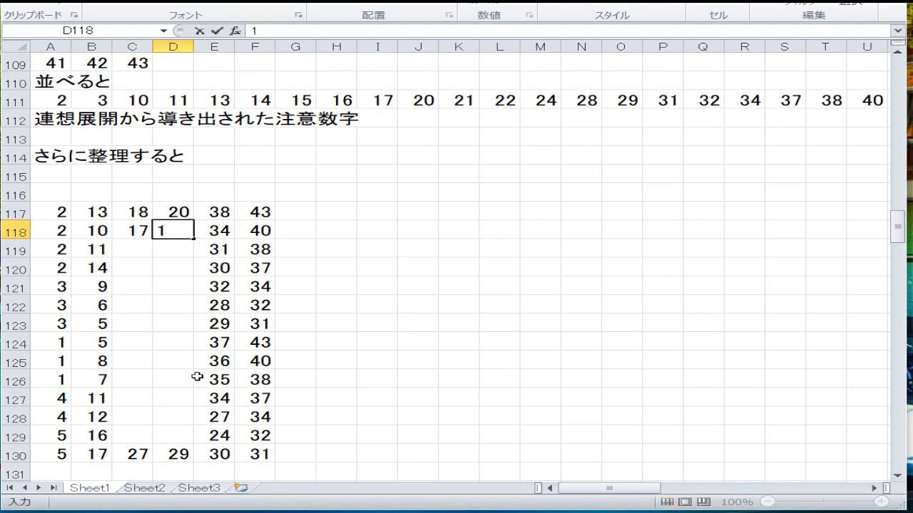
type("9")
key("Return")
key("Left")
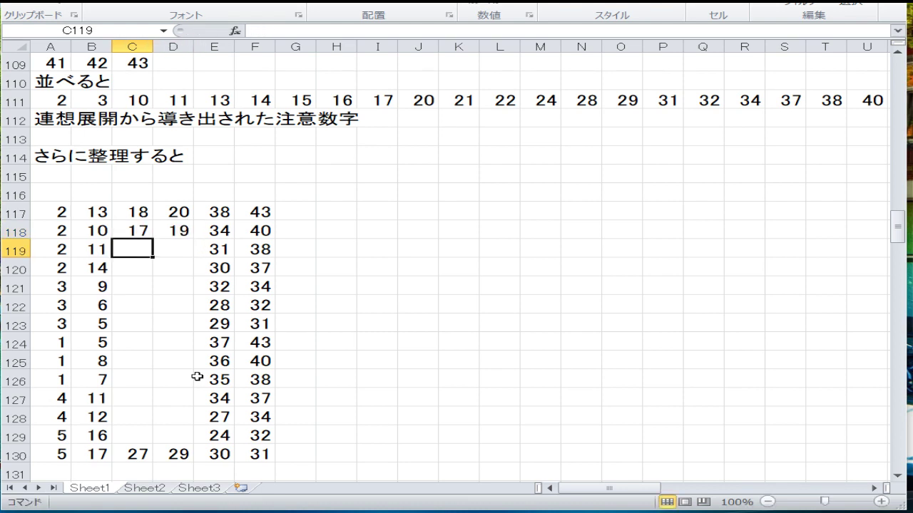
type("15")
key("Right")
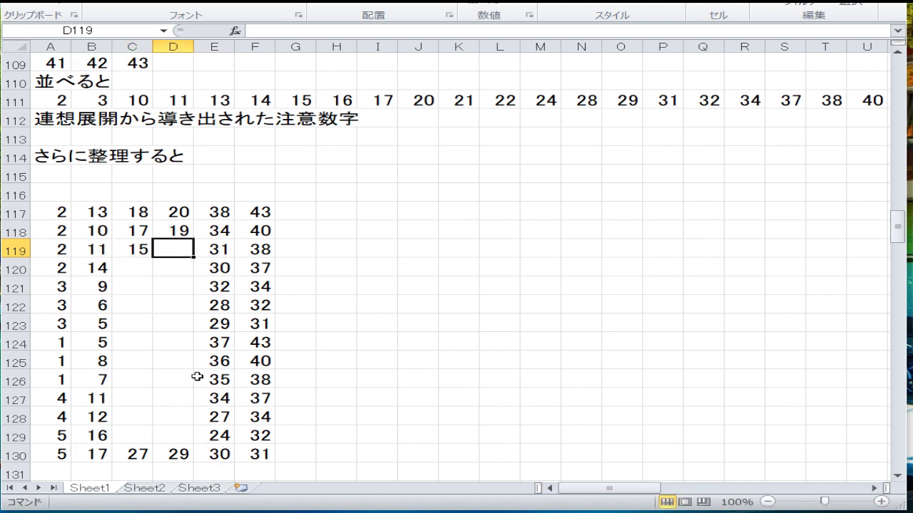
type("18")
key("Return")
key("Left")
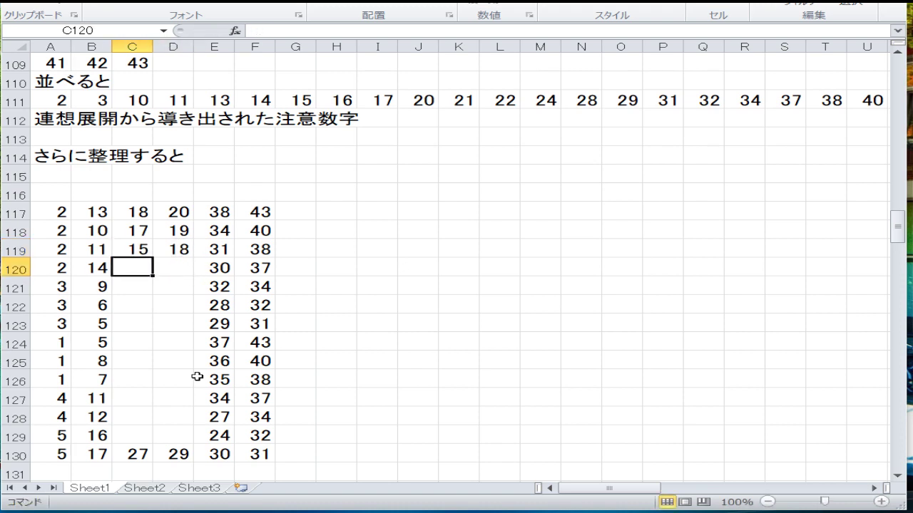
- Enter 19 and 23 in C120:D120, and 14 and 22 in C121:D121
key("Right")
type("1")
key("Left")
type("19")
key("Right")
type("23")
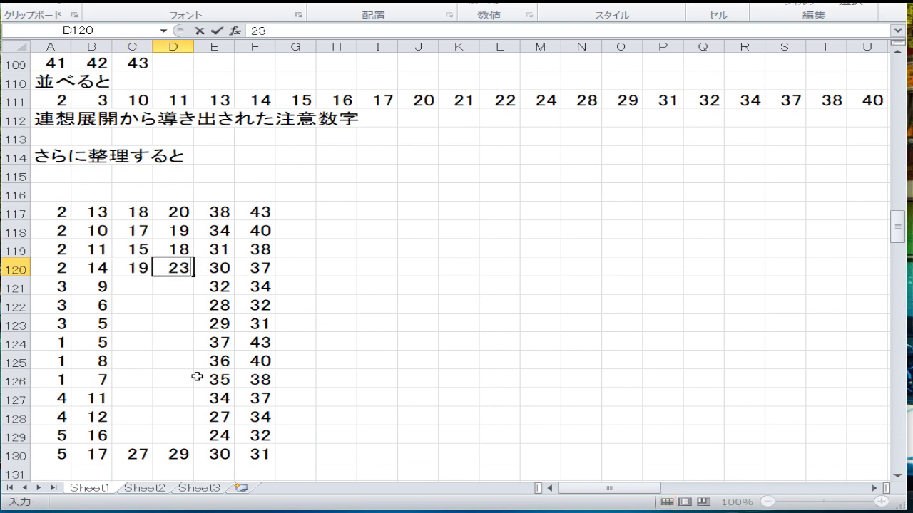
key("Return")
type("22")
key("Left")
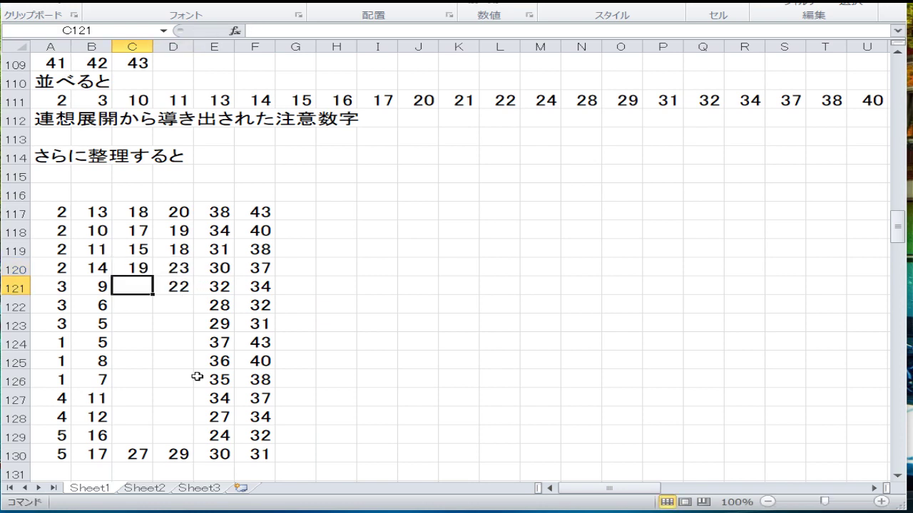
type("14")
key("Return")
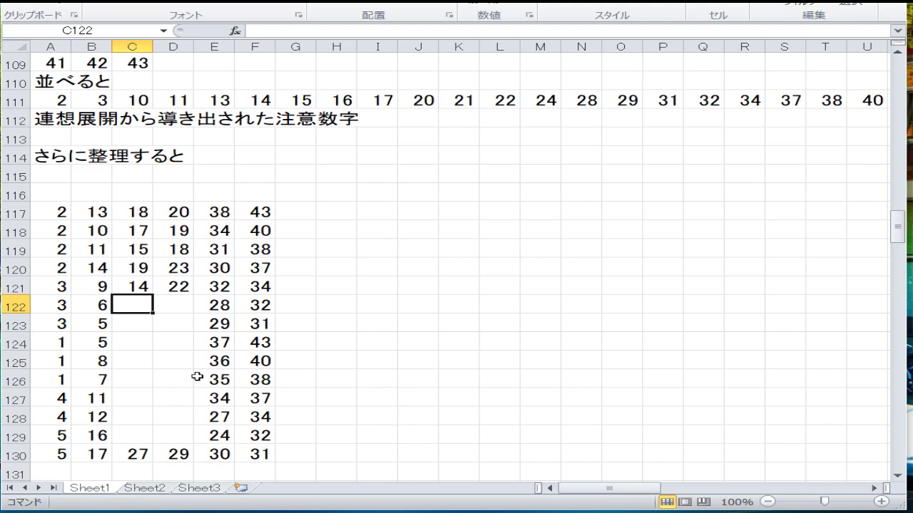
- Enter 16 and 23 in C122:D122, and 24 and 25 in C123:D123
type("16")
key("Right")
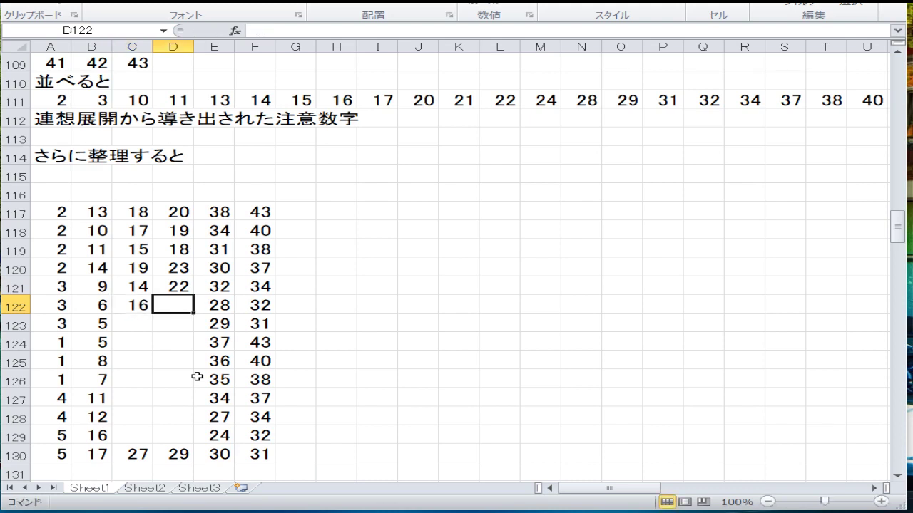
type("23")
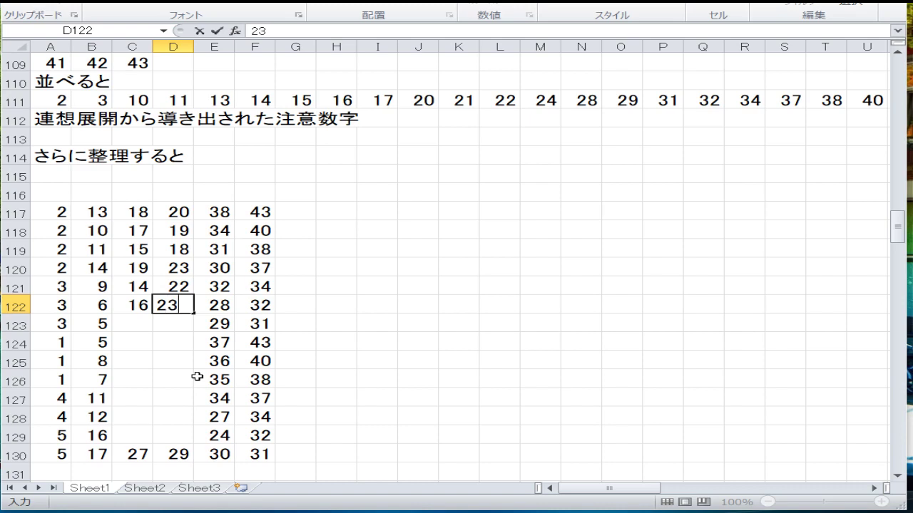
key("Return")
key("Left")
type("24")
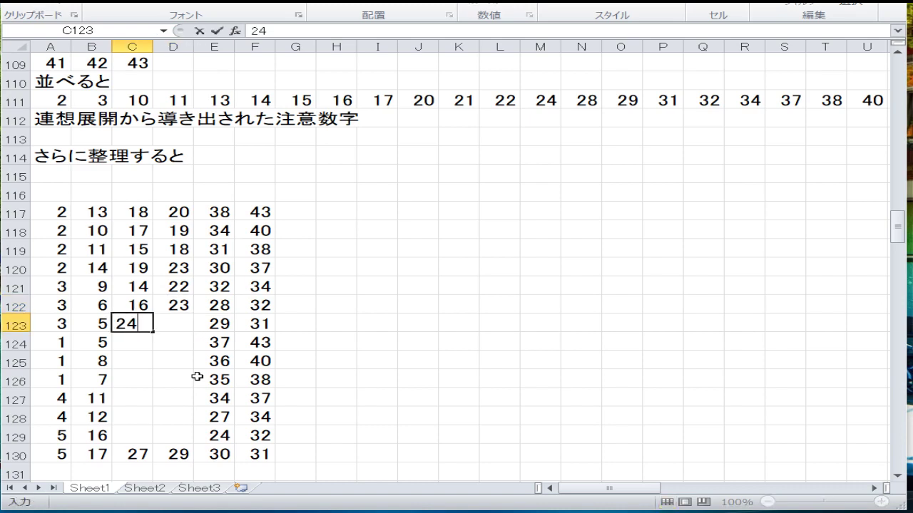
key("Right")
type("25")
key("Return")
key("Left")
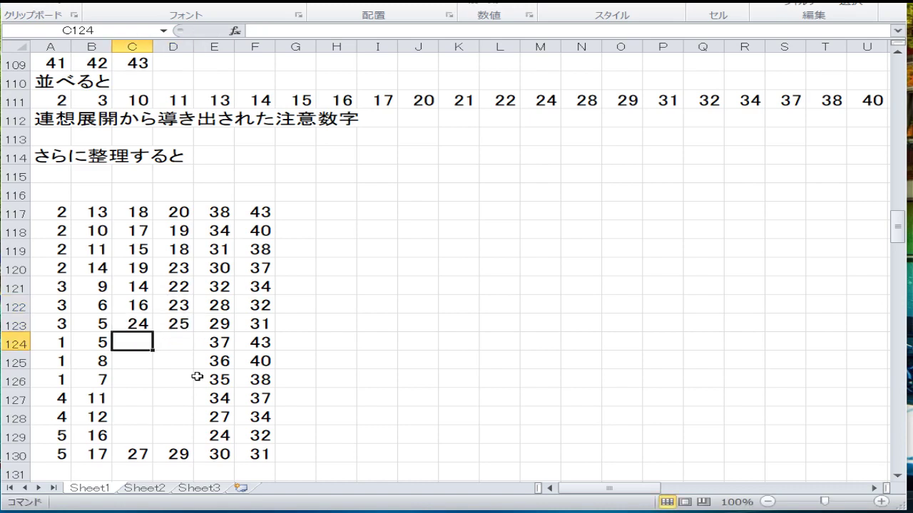
- Fill the gap in row 124 with 28 in D124 and 24 in C124
key("Right")
type("28")
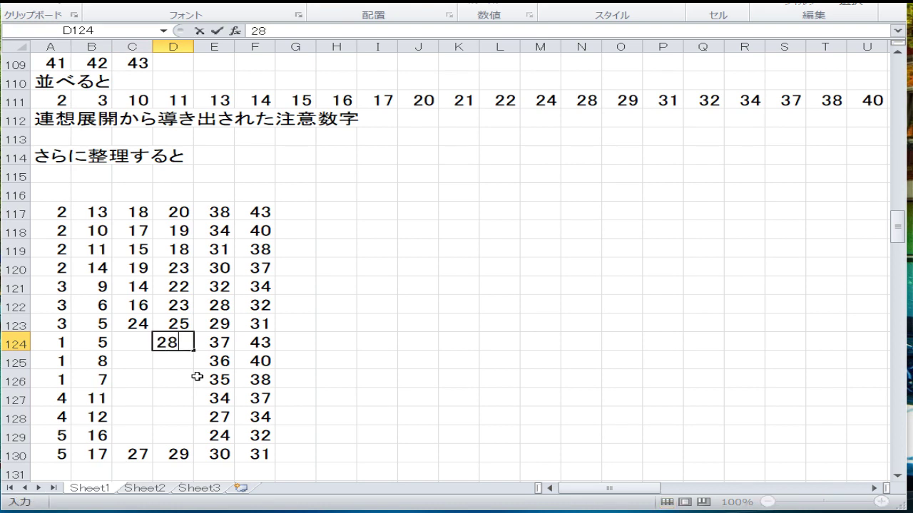
key("Left")
type("2")
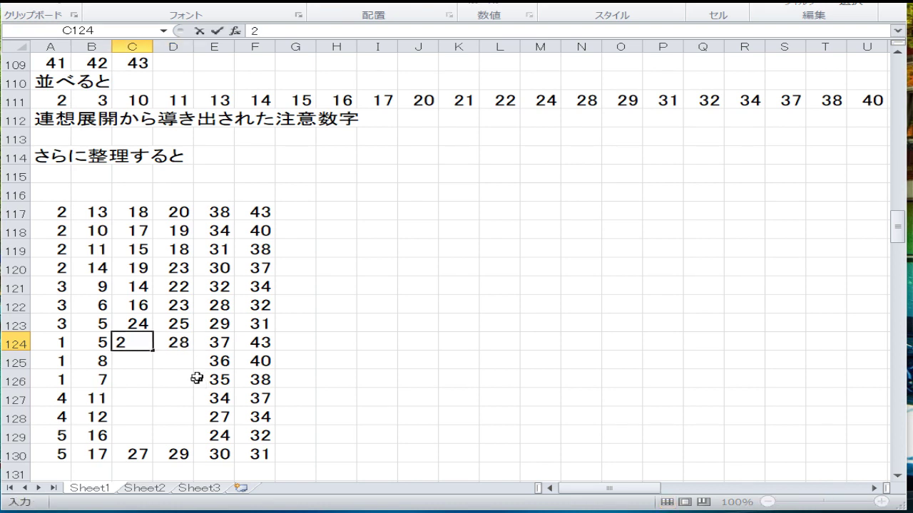
type("4")
key("Return")
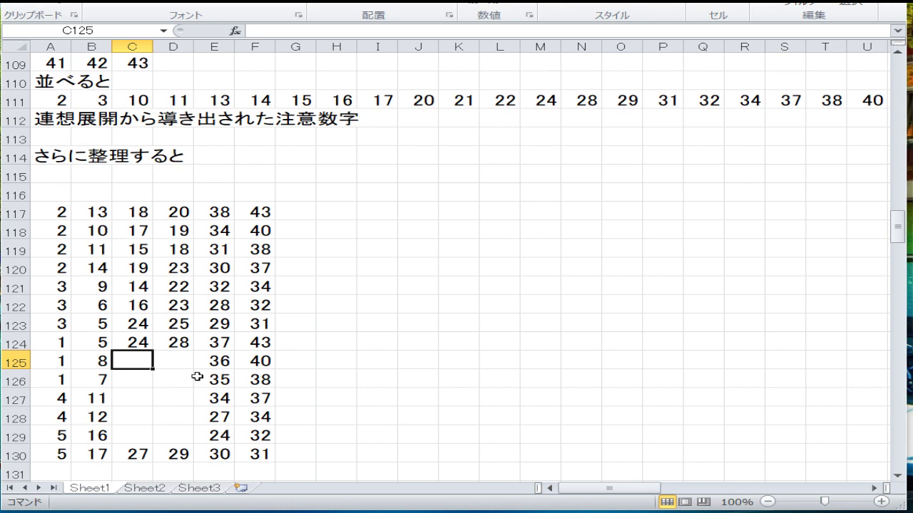
- Continue column C with 15, 19, 20 and 23 in C125 to C128
type("15")
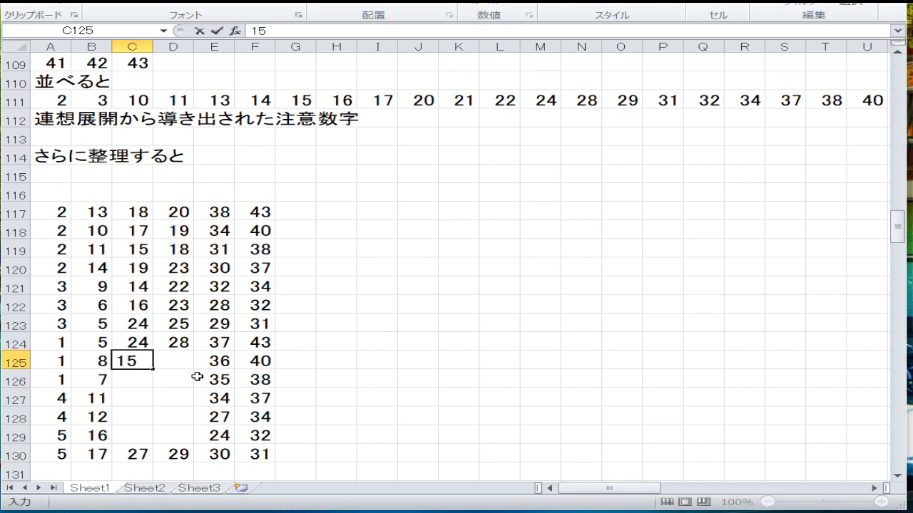
key("Return")
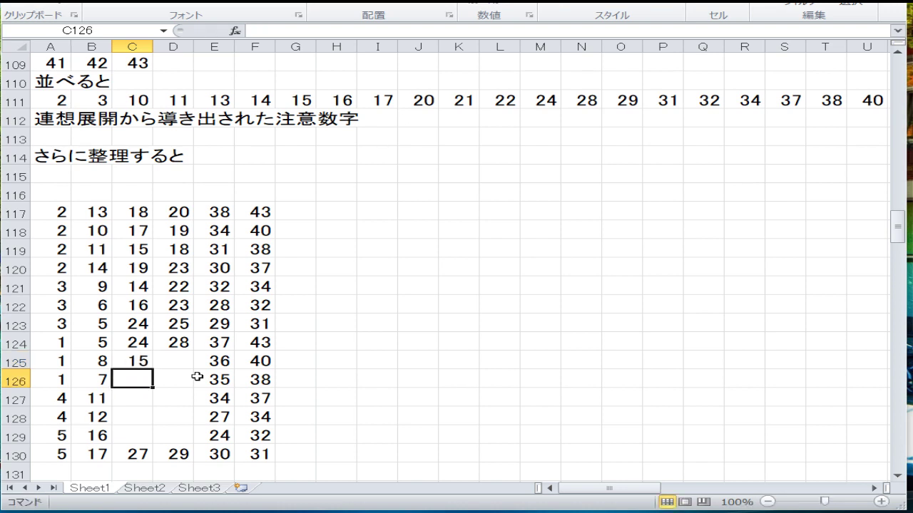
type("19")
key("Return")
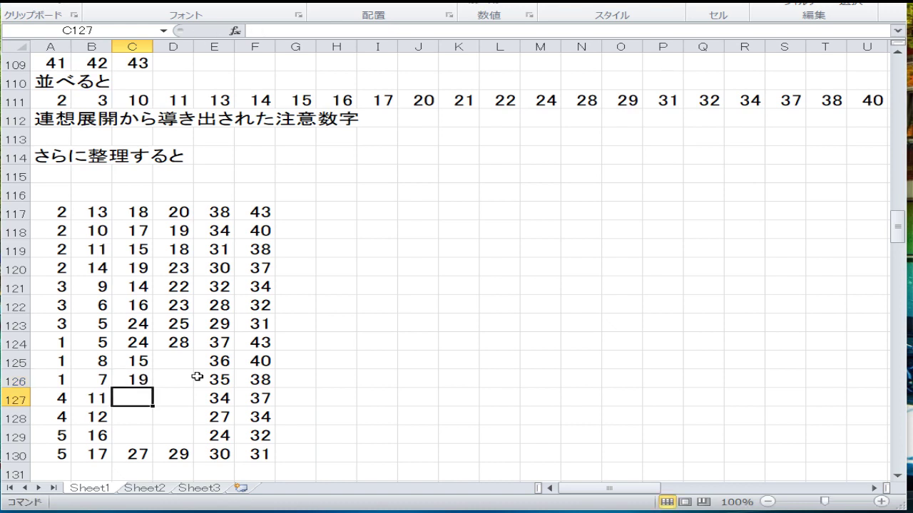
type("20")
key("Return")
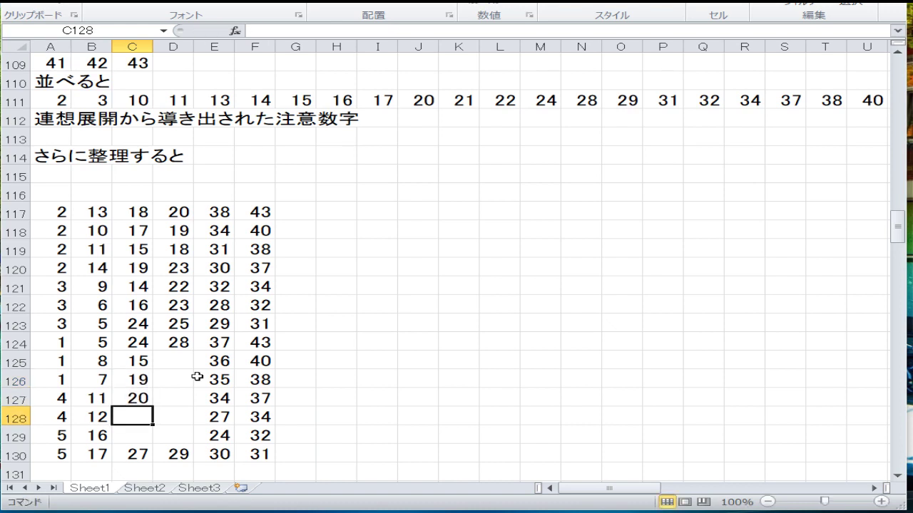
type("23")
key("Return")
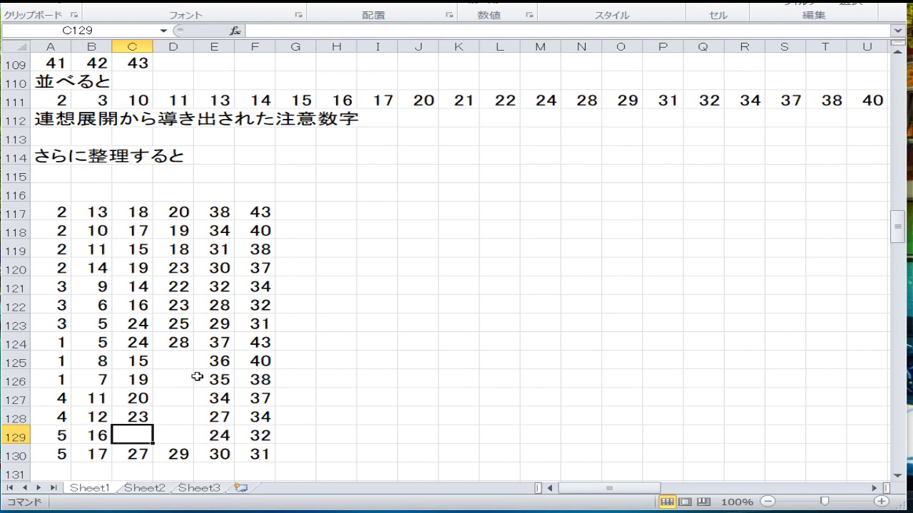
- Set the middle numbers of row 129 to 18 in C129, 24 in D129 and 25 in E129
type("25")
key("Tab")
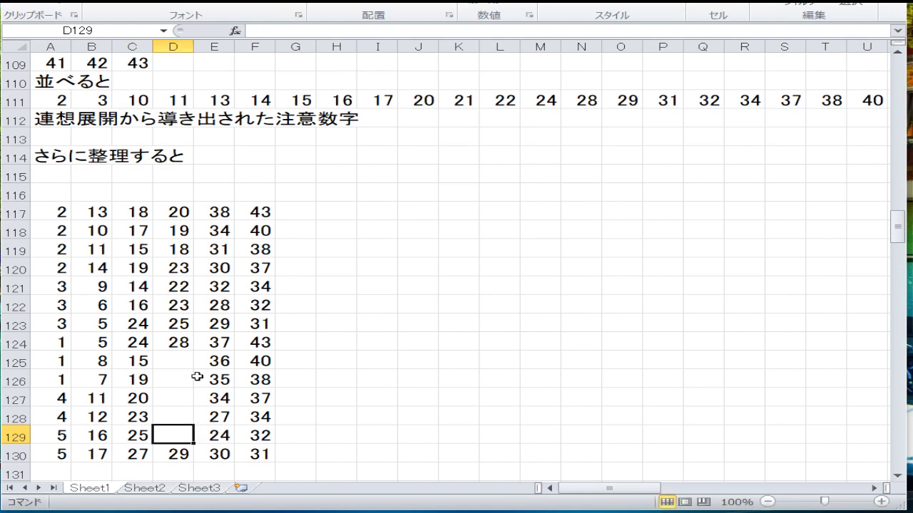
key("Tab")
type("25")
key("Left")
type("24")
key("Left")
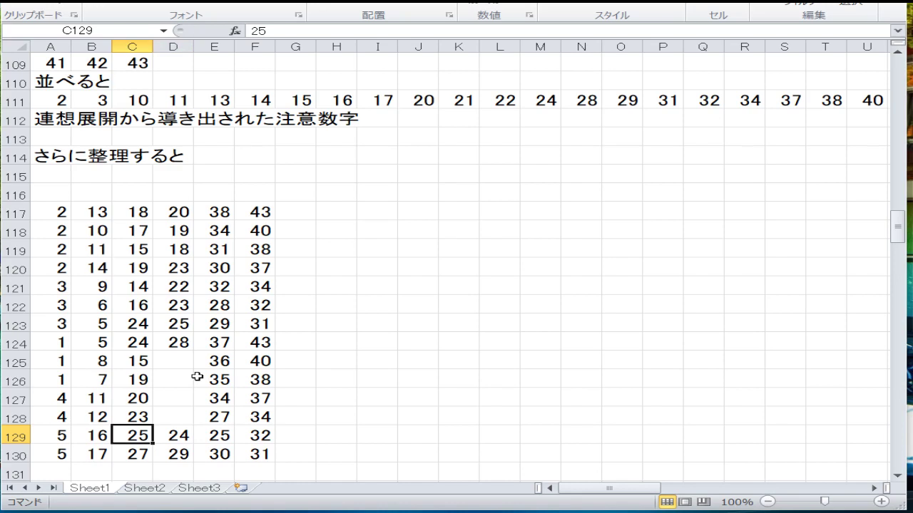
type("18")
- Enter 26 in both D128 and D127, beside the rows beginning with 4
key("Up")
key("Right")
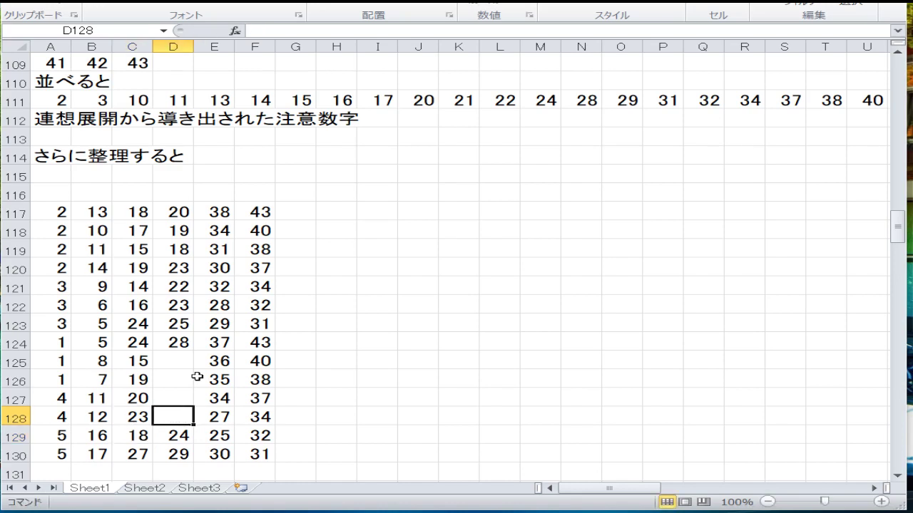
type("26")
key("Up")
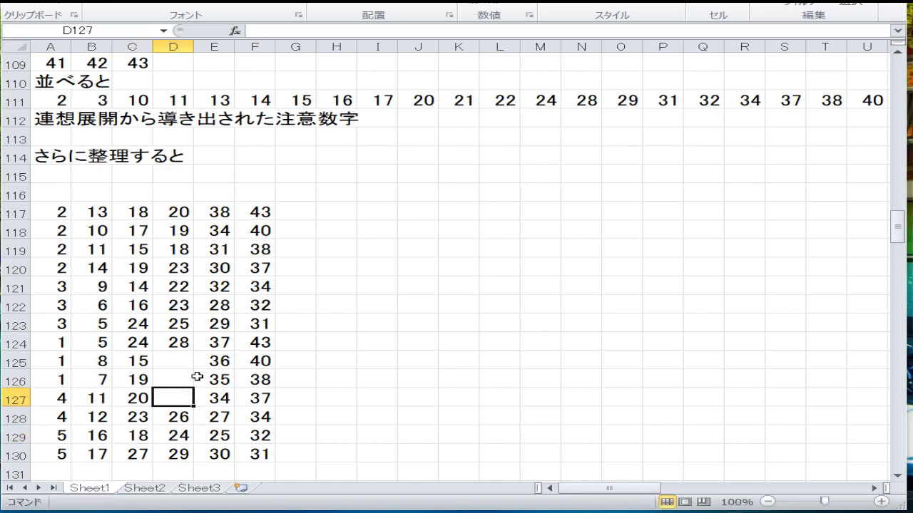
type("26")
key("Up")
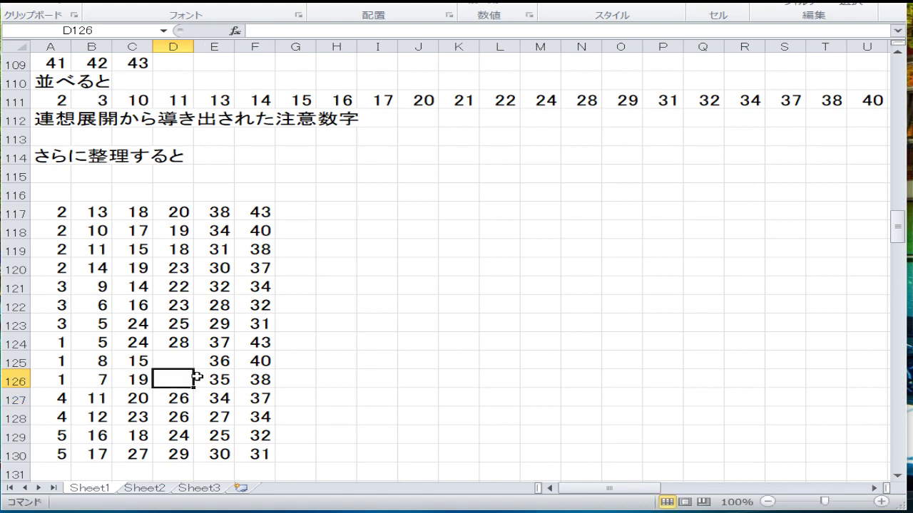
- Complete column D with 30 in D126 and 29 in D125
type("31")
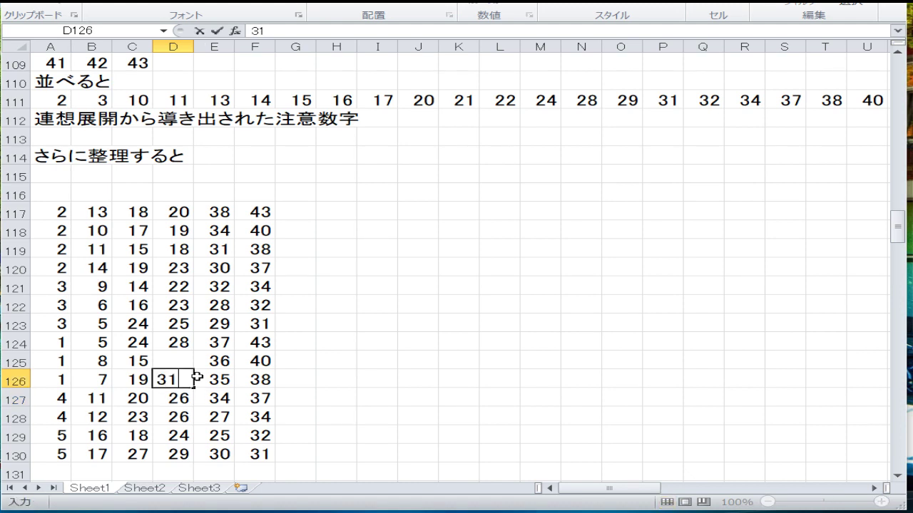
key("BackSpace")
type("0")
key("Up")
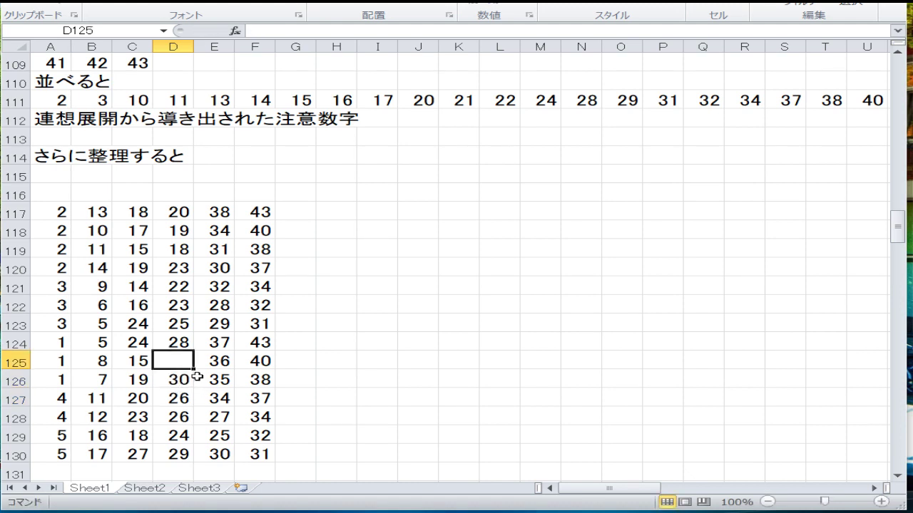
type("29")
key("Return")
key("Up")
key("Up")
key("Up")
key("Up")
key("Up")
key("Up")
key("Up")
key("Up")
key("Up")
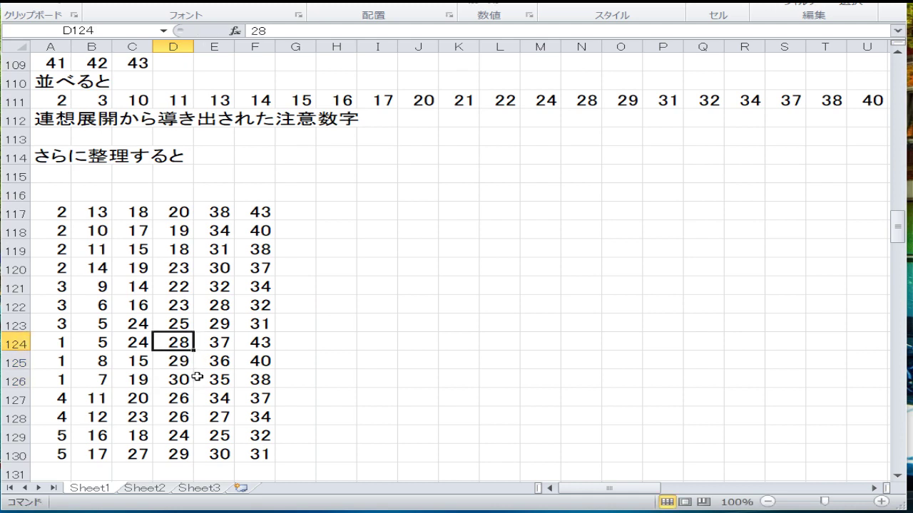